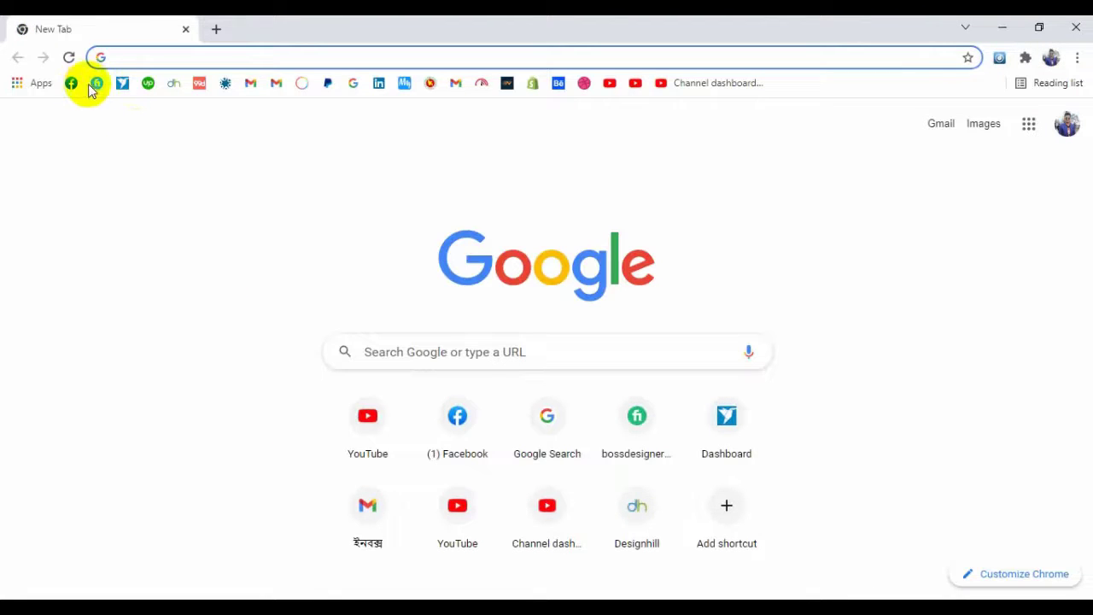
# Open the bookmarked Fiverr seller profile and start creating a new gig.
pyautogui.click(97, 85)
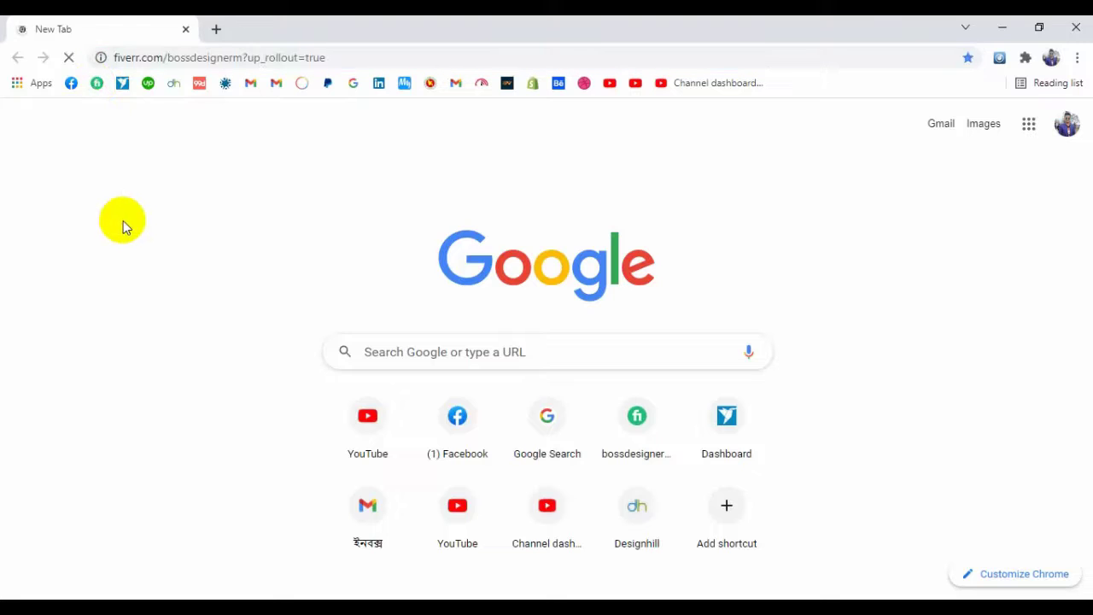
pyautogui.scroll(-5, 481, 237)
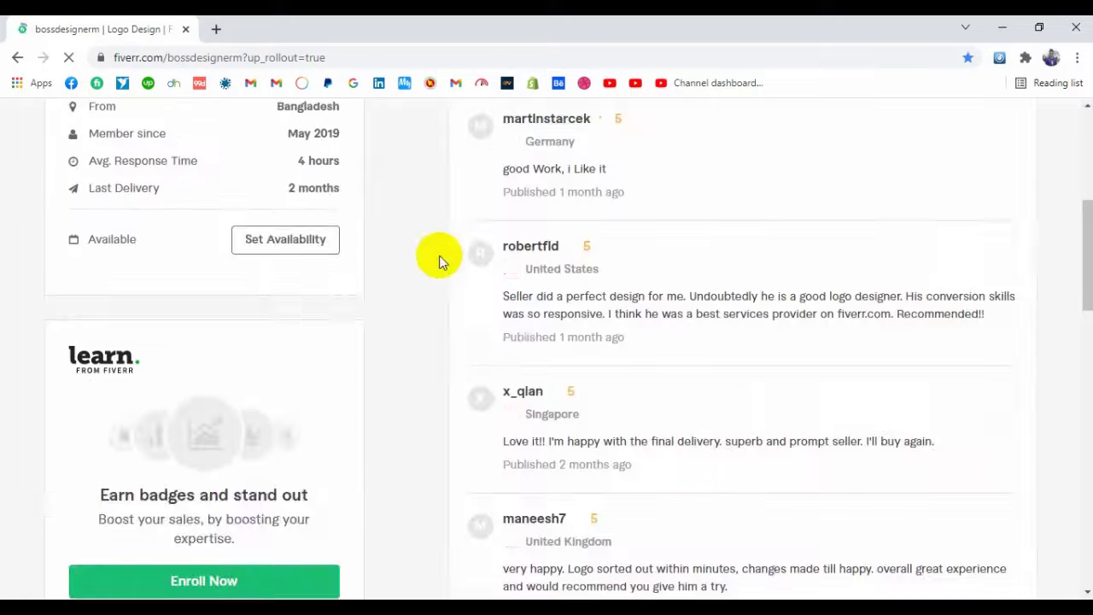
pyautogui.scroll(5, 360, 271)
pyautogui.scroll(-7, 413, 280)
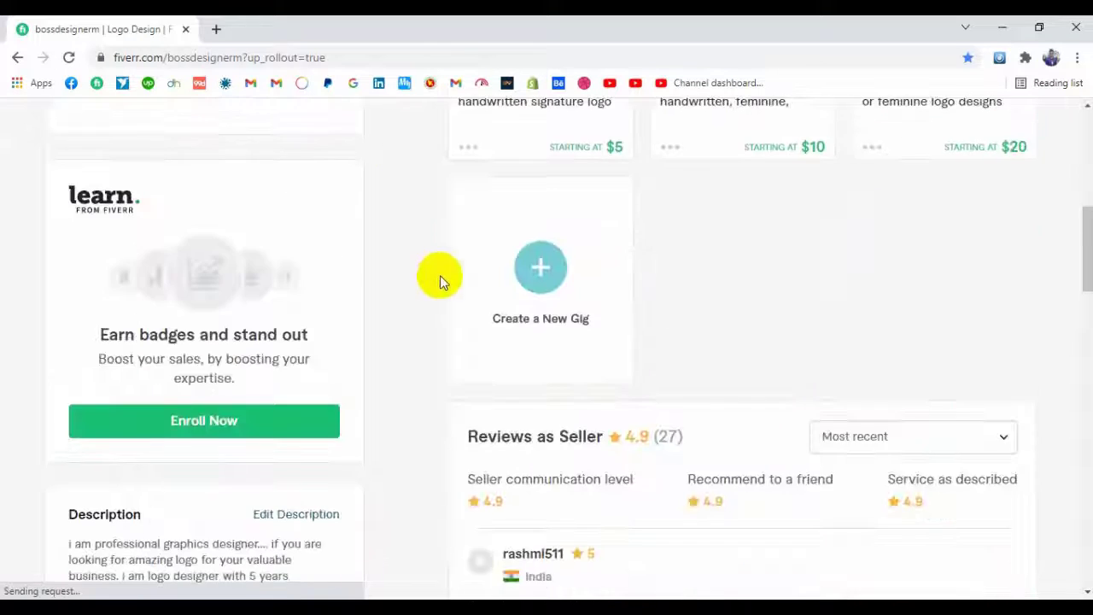
pyautogui.scroll(4, 444, 278)
pyautogui.scroll(-3, 592, 304)
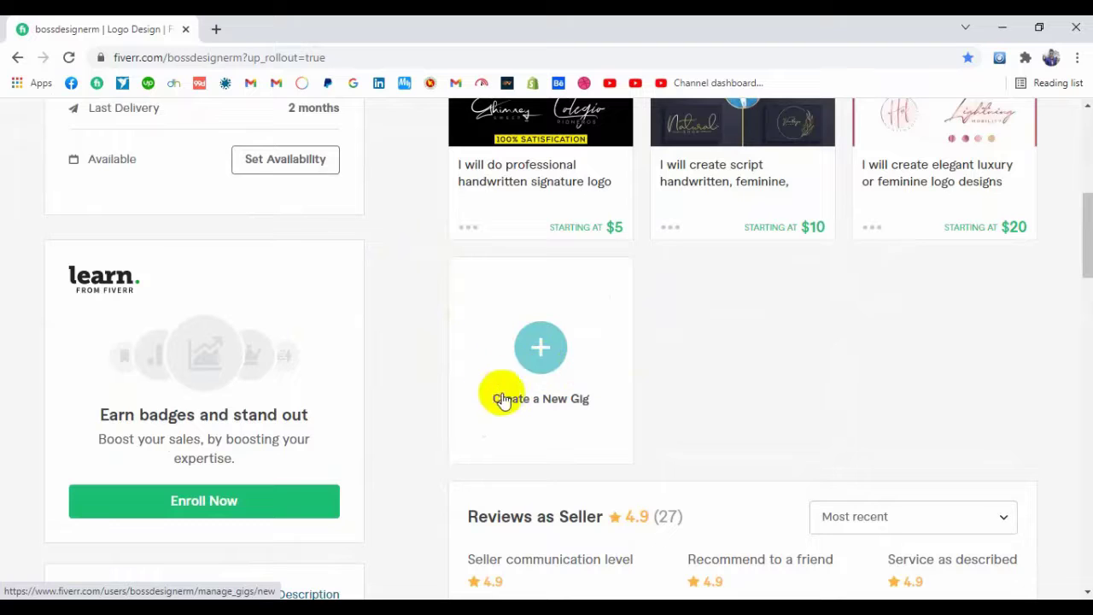
pyautogui.click(534, 360)
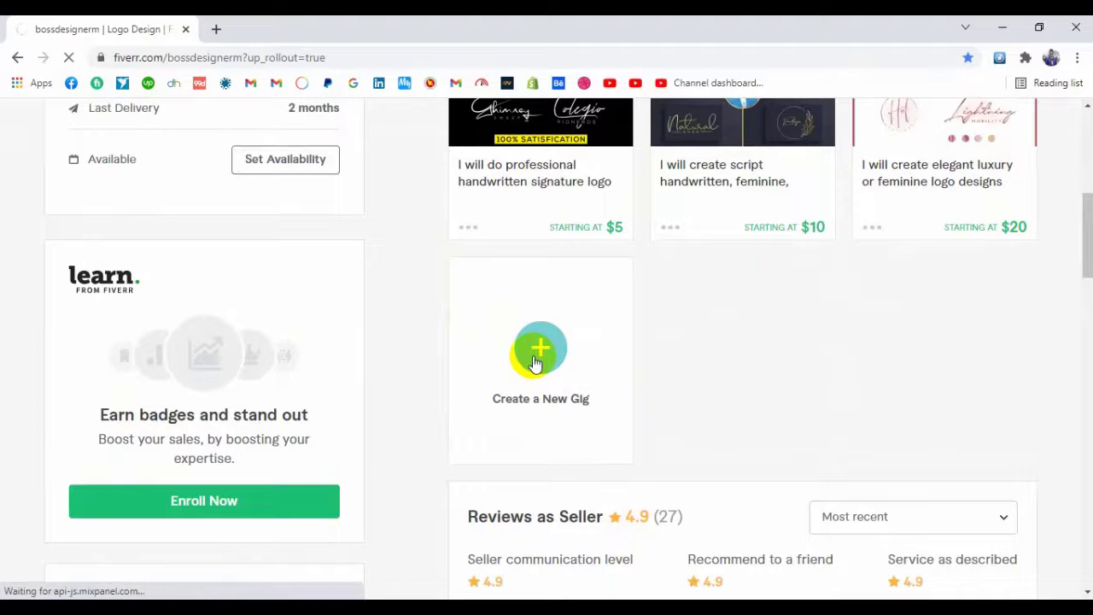
pyautogui.scroll(-2, 517, 366)
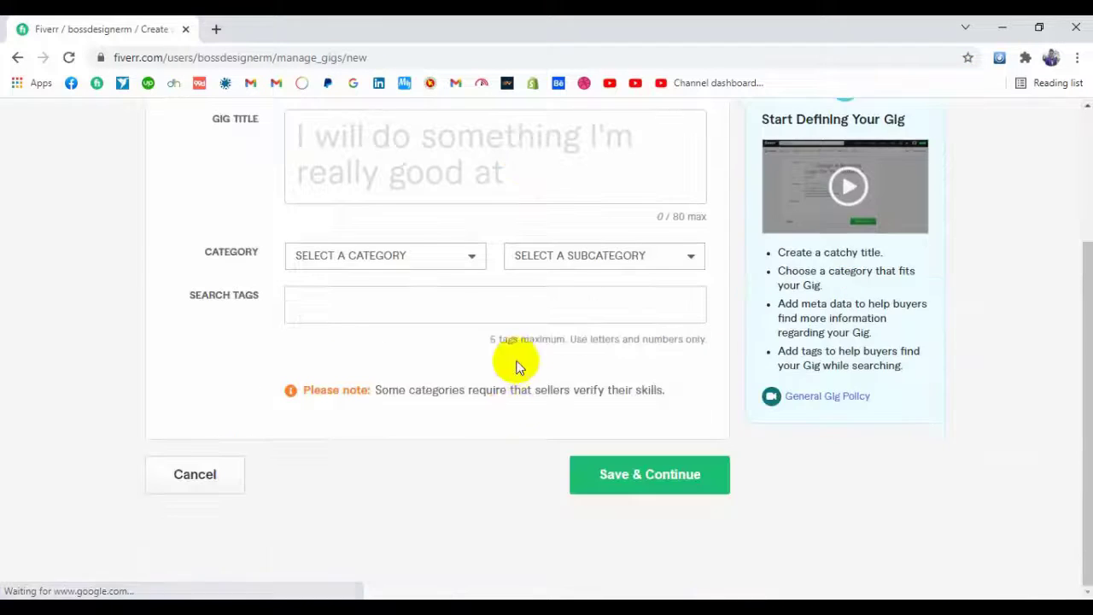
pyautogui.scroll(2, 169, 344)
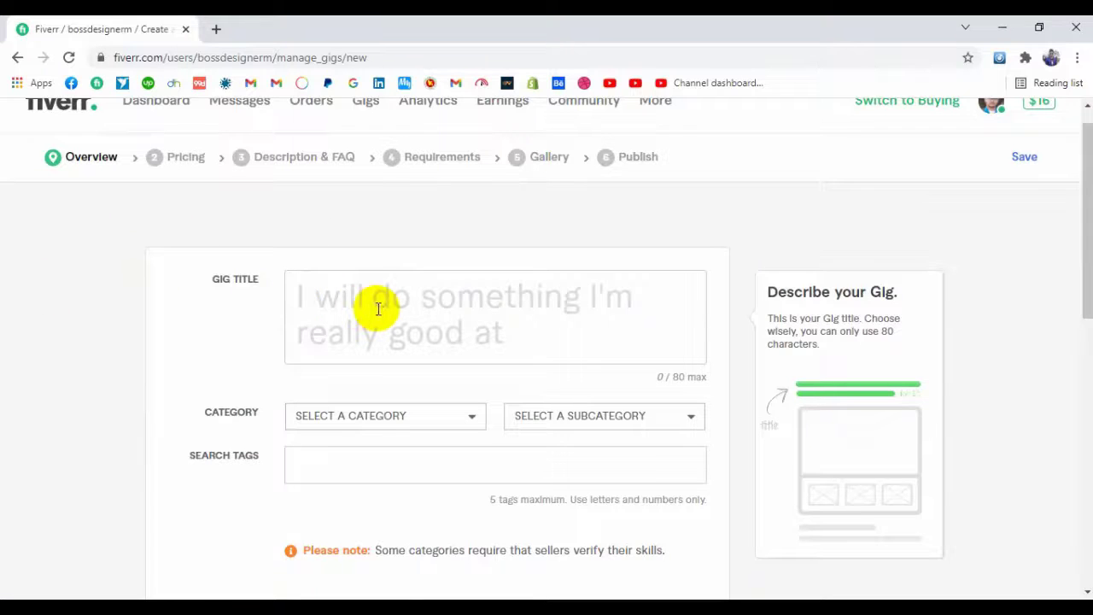
# Switch to Notepad and copy the line "I will do modern, minimalist and luxury business logo" from the fverr file.
pyautogui.moveTo(214, 276); pyautogui.dragTo(266, 276)
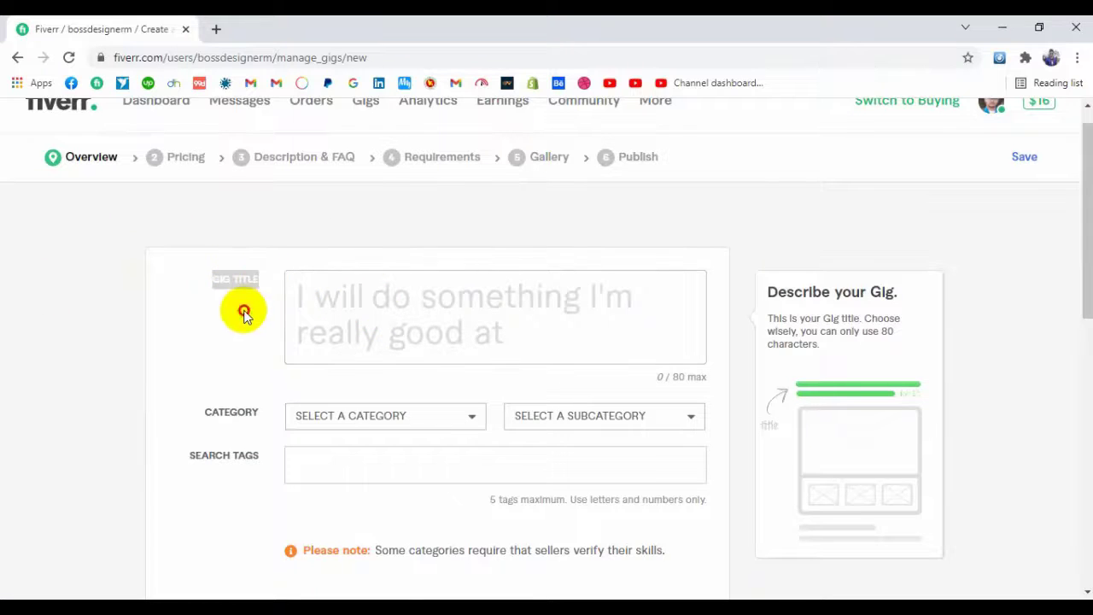
pyautogui.click(389, 311)
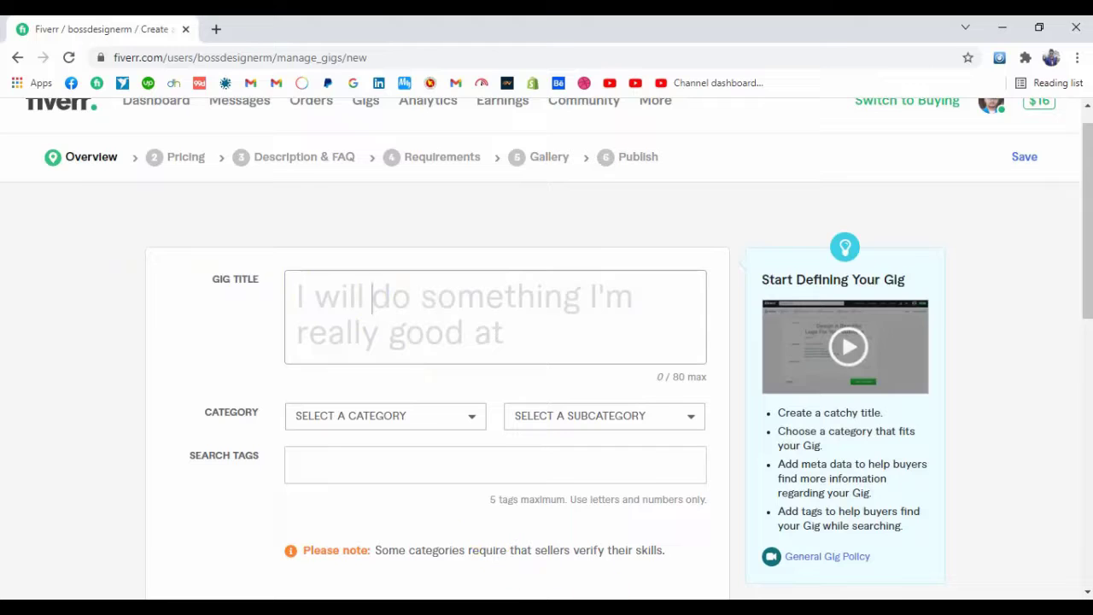
pyautogui.hotkey('alt', 'Tab')
pyautogui.moveTo(610, 90); pyautogui.dragTo(263, 89)
pyautogui.rightClick(289, 91)
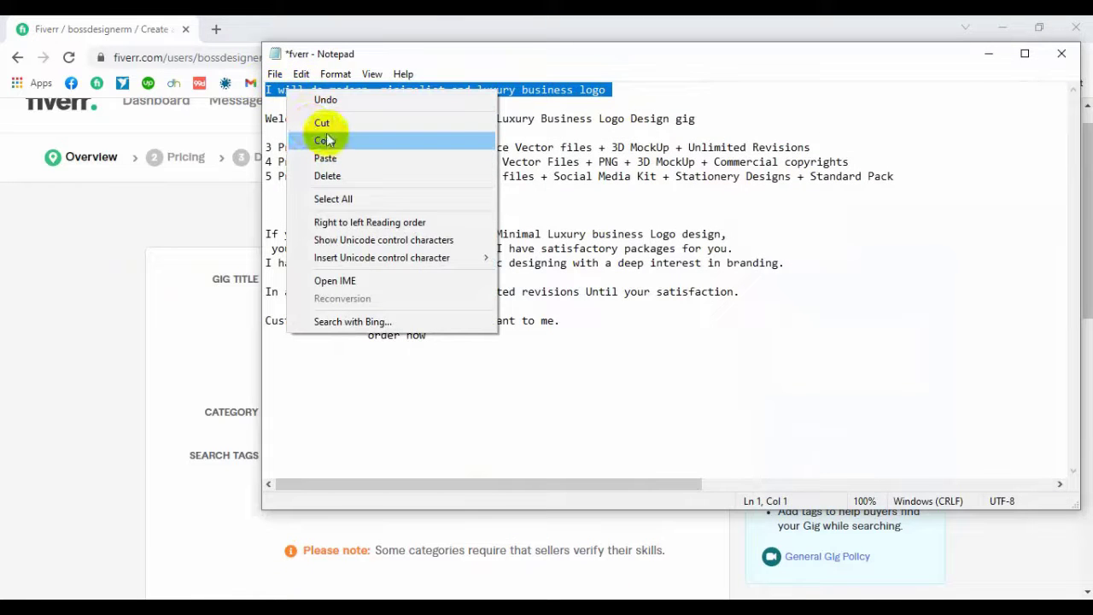
pyautogui.click(325, 140)
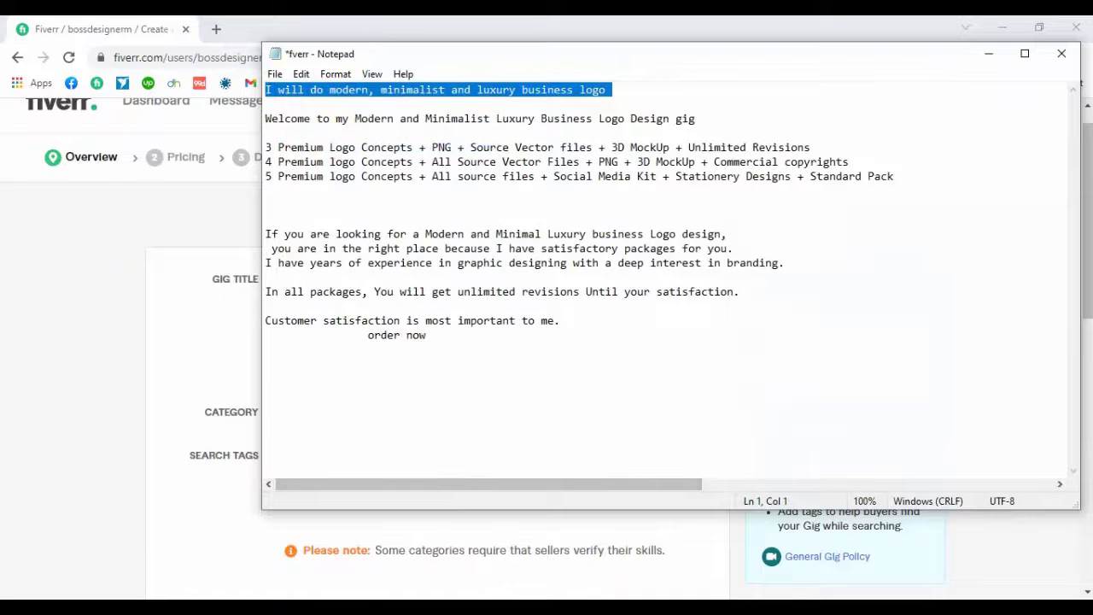
# Return to Fiverr in Chrome and paste the copied line into the gig title.
pyautogui.hotkey('alt', 'Tab')
pyautogui.click(388, 301)
pyautogui.rightClick(390, 299)
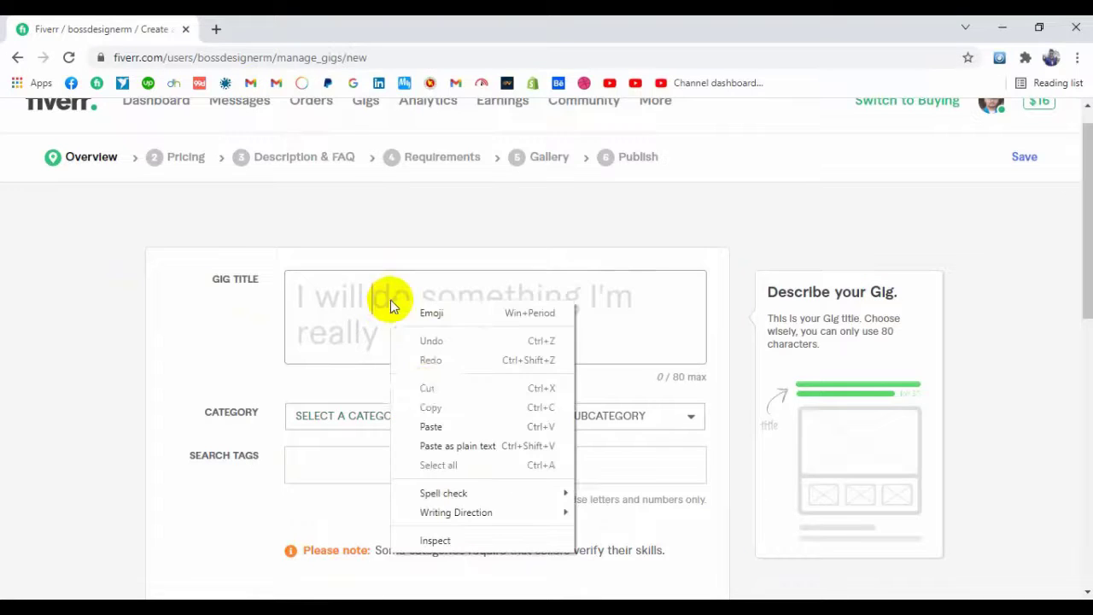
pyautogui.click(447, 426)
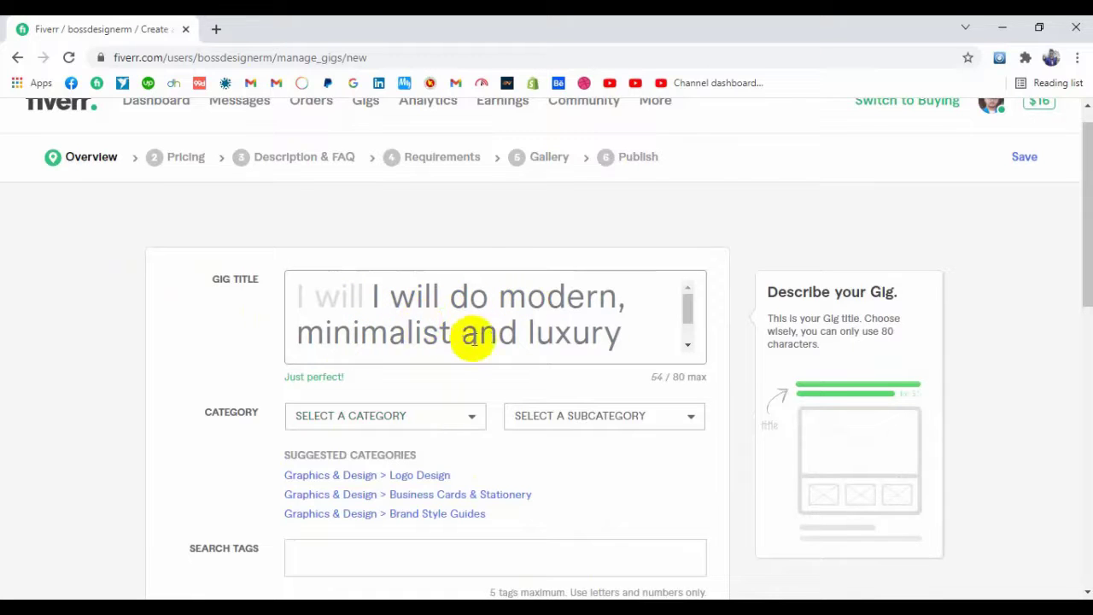
# Check the wording of the pasted gig title from beginning to end.
pyautogui.scroll(-1, 495, 337)
pyautogui.doubleClick(495, 335)
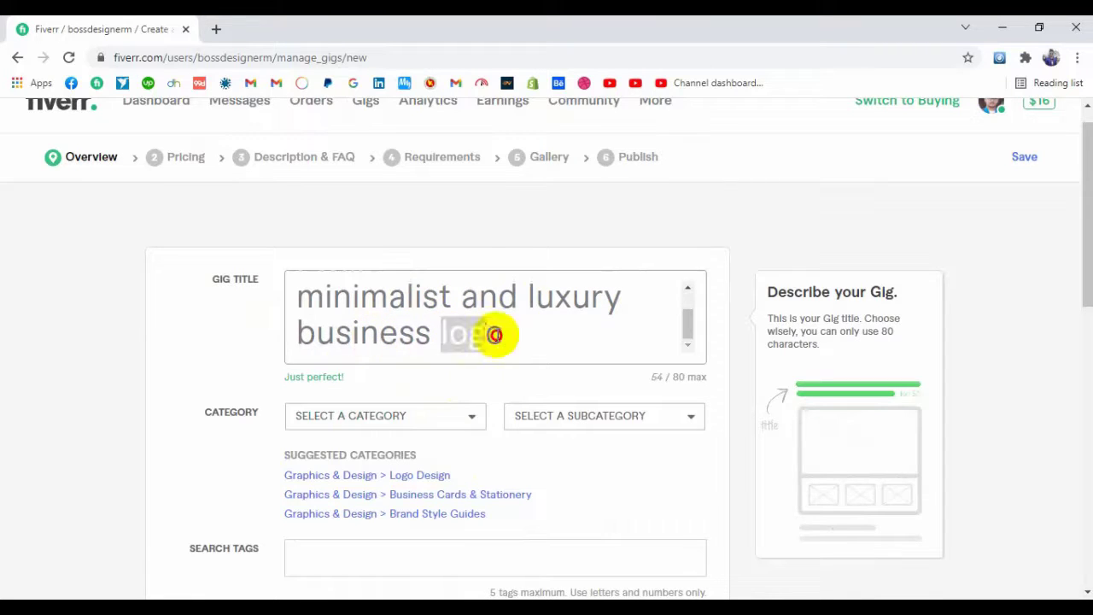
pyautogui.scroll(1, 496, 338)
pyautogui.click(462, 331)
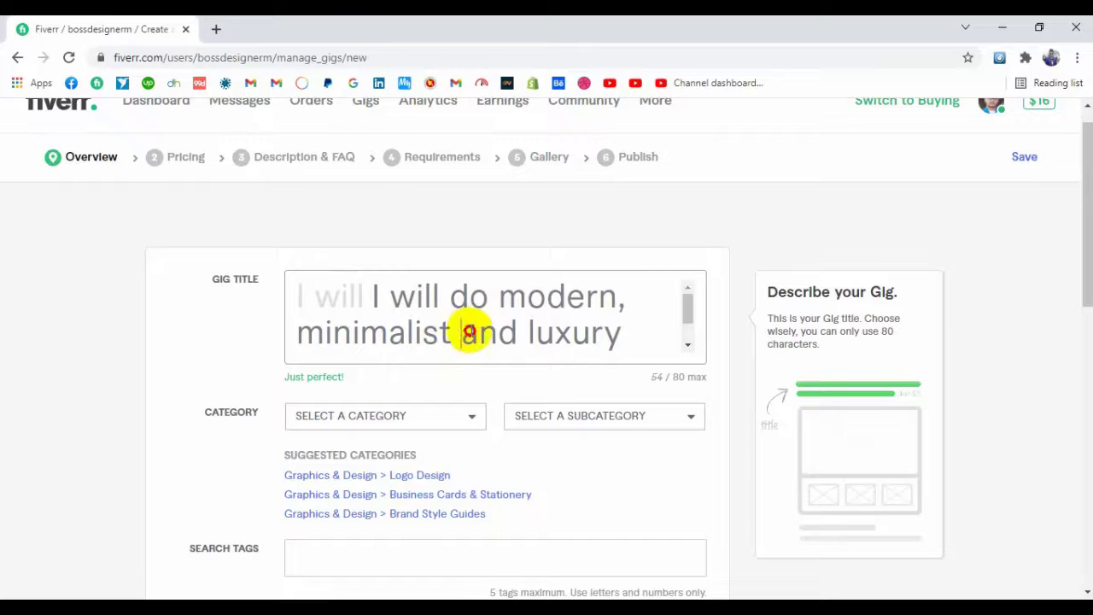
pyautogui.moveTo(469, 334); pyautogui.dragTo(598, 332)
pyautogui.click(508, 332)
pyautogui.scroll(-1, 442, 334)
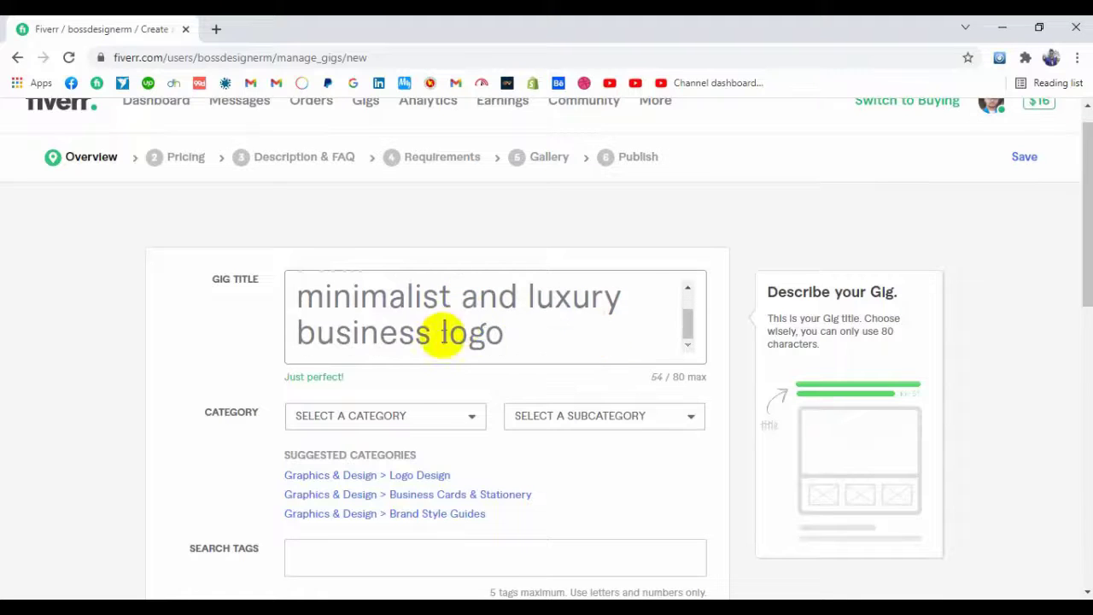
# Set the gig's category to Graphics & Design and its subcategory to Logo Design.
pyautogui.click(390, 415)
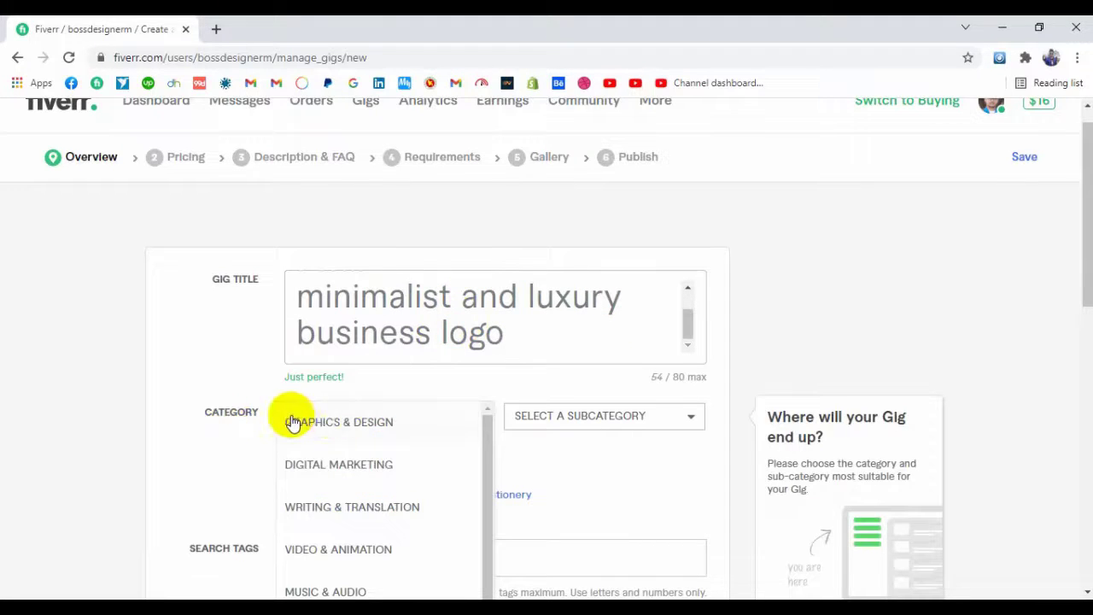
pyautogui.scroll(-1, 338, 403)
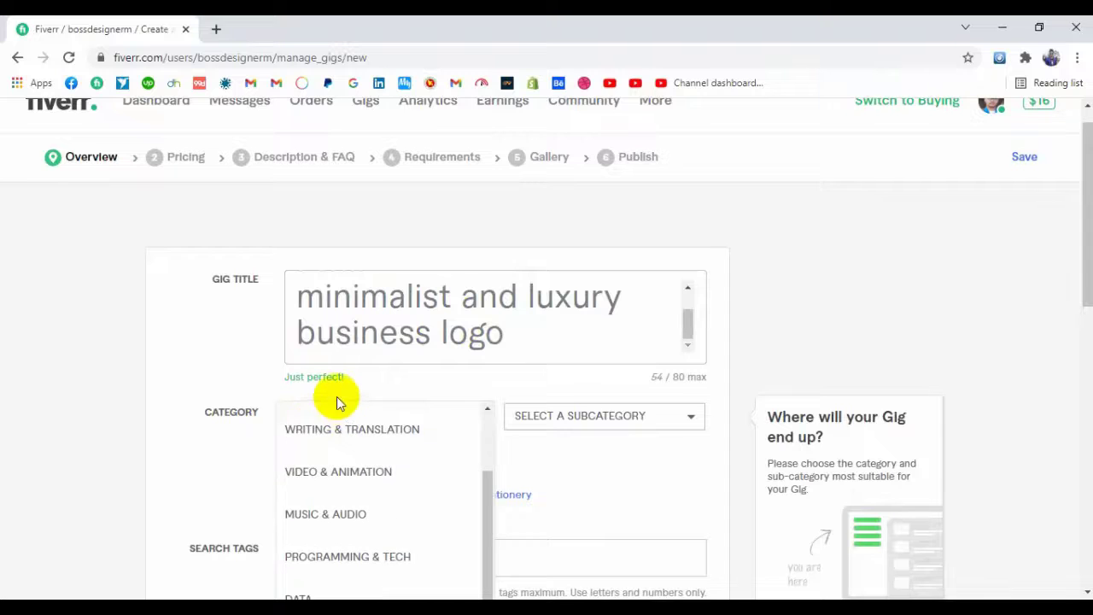
pyautogui.scroll(1, 342, 410)
pyautogui.click(368, 421)
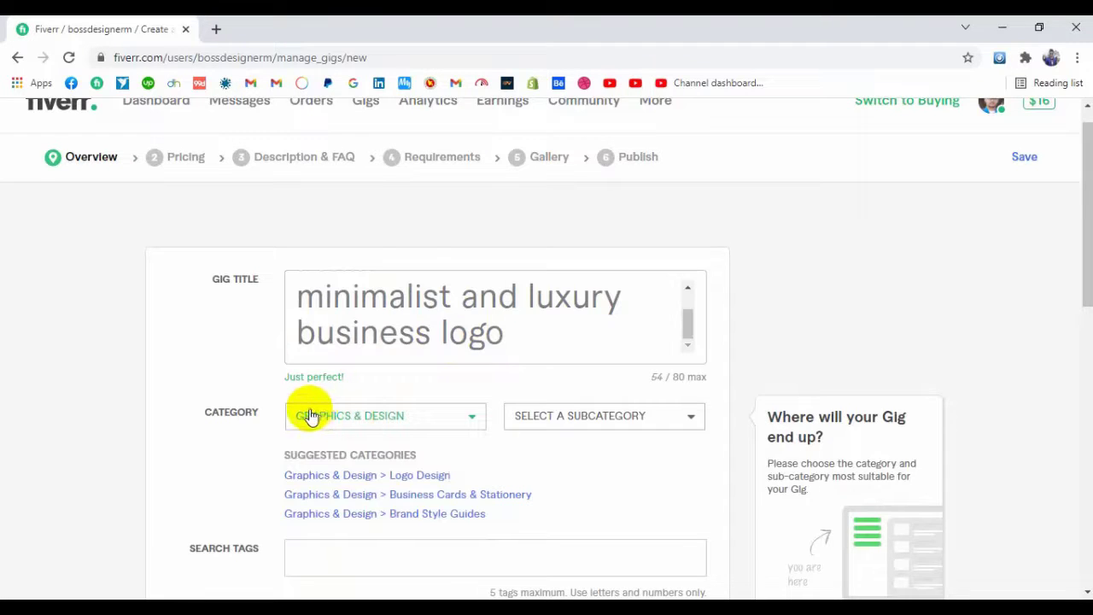
pyautogui.scroll(-2, 566, 281)
pyautogui.click(588, 265)
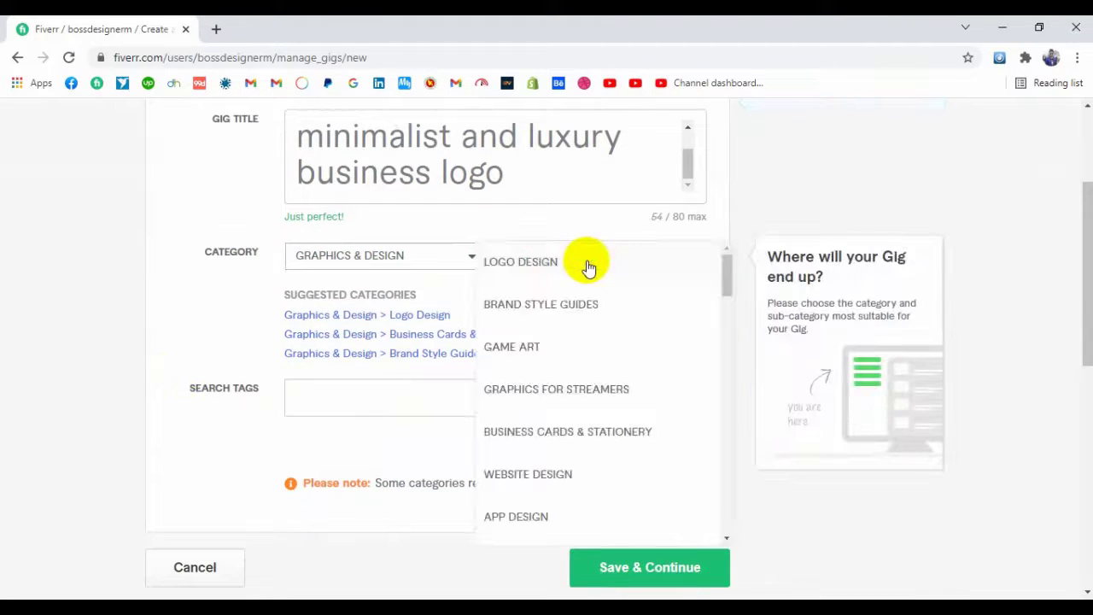
pyautogui.click(580, 267)
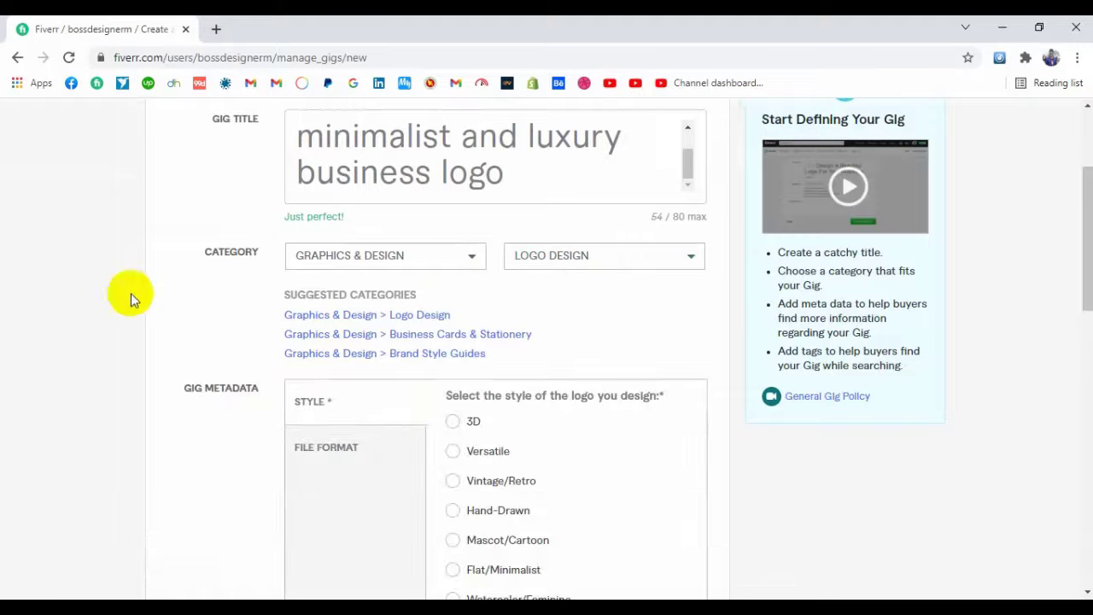
# Choose Flat/Minimalist as the logo style in the gig metadata.
pyautogui.scroll(-1, 295, 383)
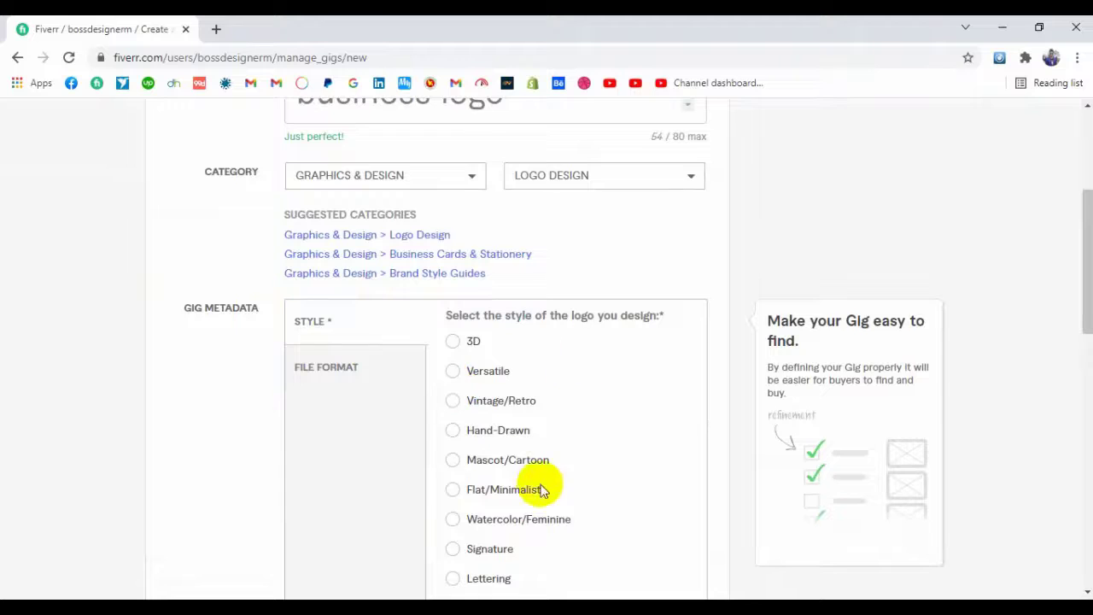
pyautogui.scroll(-1, 530, 494)
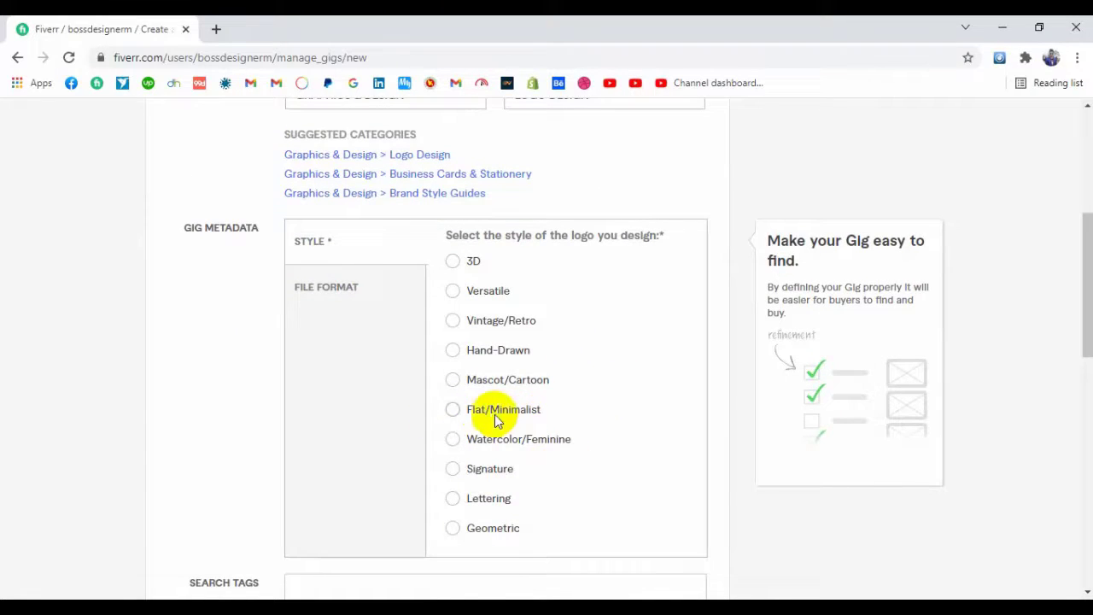
pyautogui.click(453, 410)
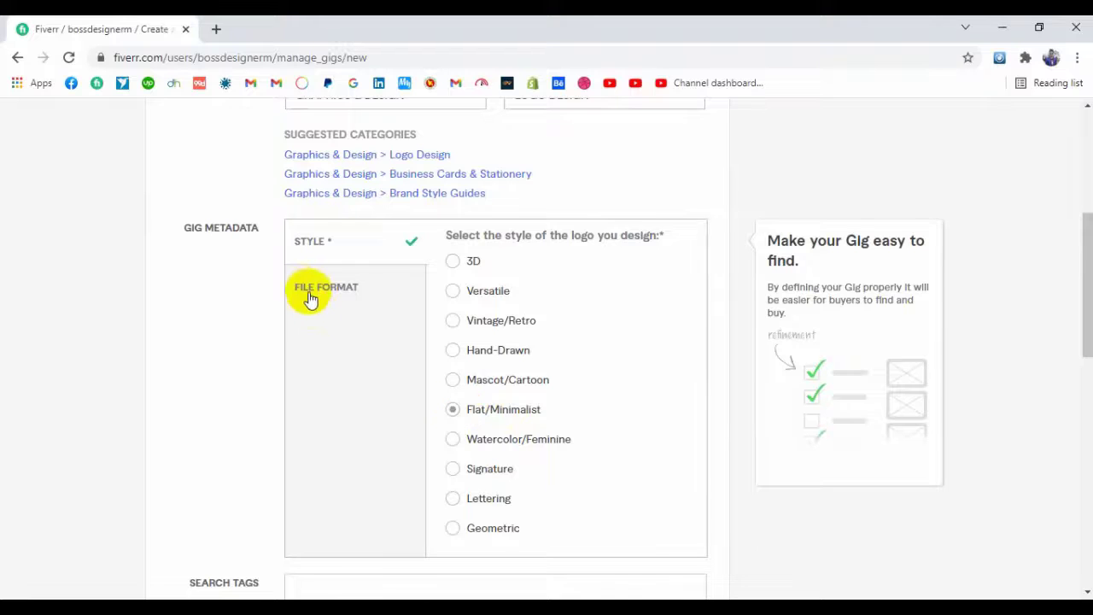
# Select AI, JPG, PDF, PNG, PSD, EPS and SVG as the file formats provided in the gig metadata.
pyautogui.click(344, 292)
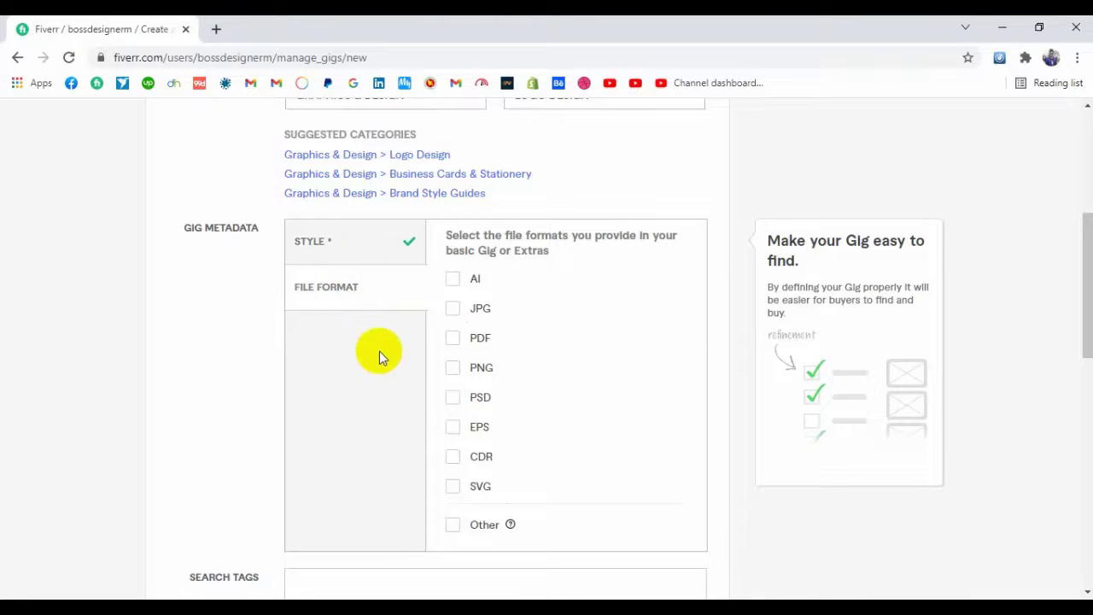
pyautogui.click(452, 283)
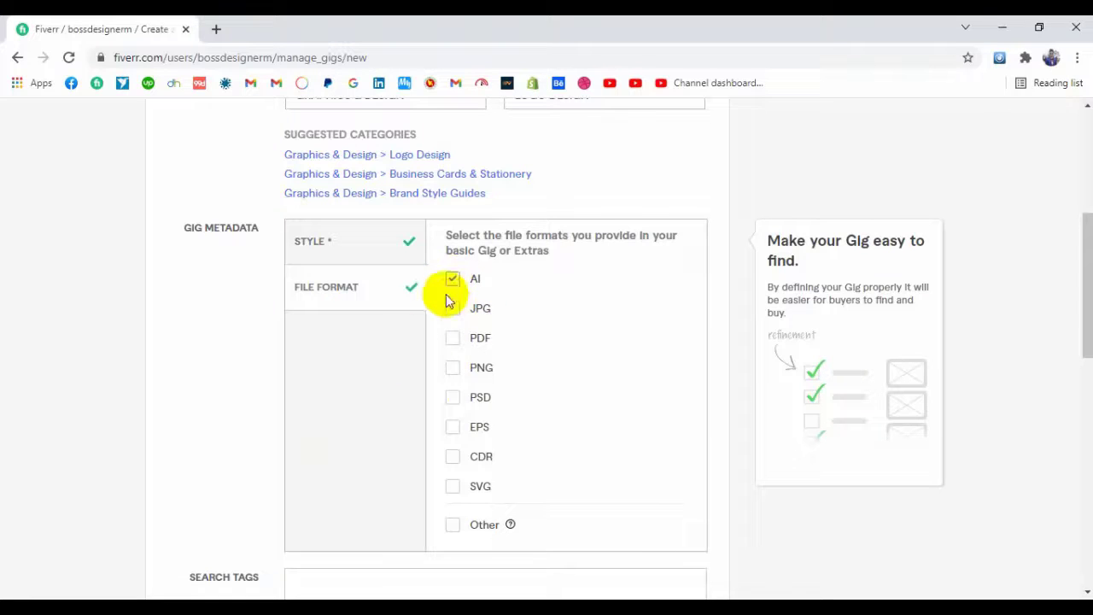
pyautogui.click(452, 309)
pyautogui.click(454, 340)
pyautogui.click(453, 369)
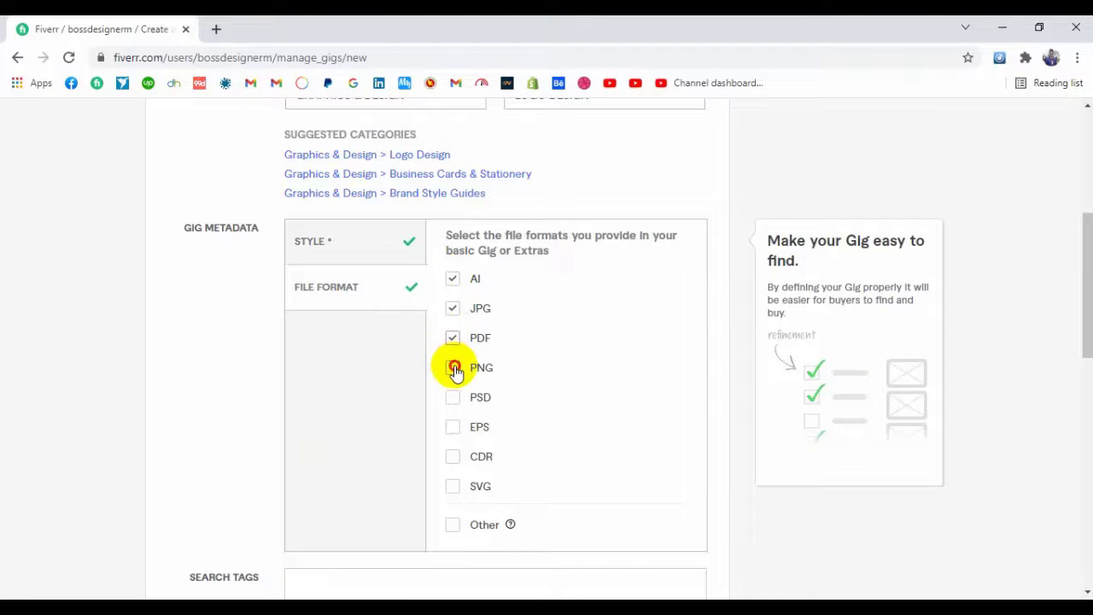
pyautogui.click(453, 401)
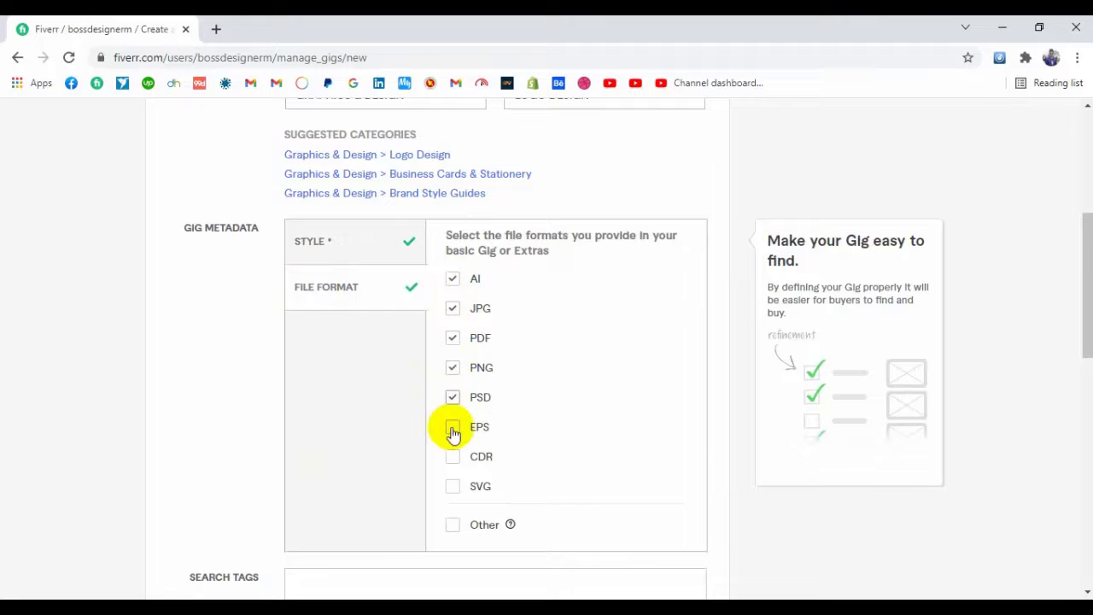
pyautogui.click(454, 486)
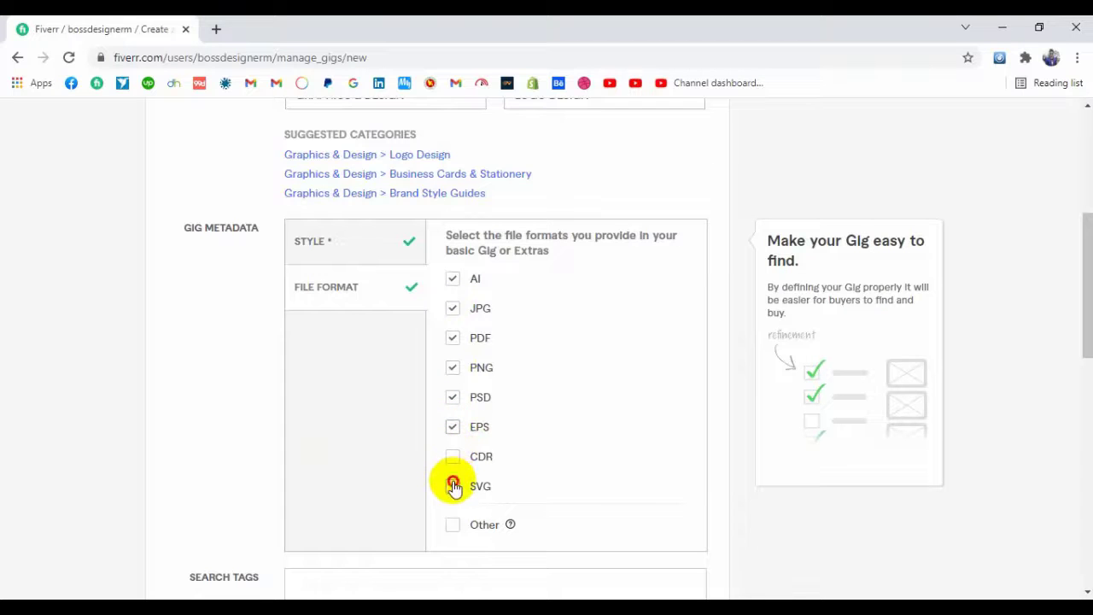
# Add "minimal" as the gig's first search tag from the suggested terms.
pyautogui.scroll(-2, 171, 375)
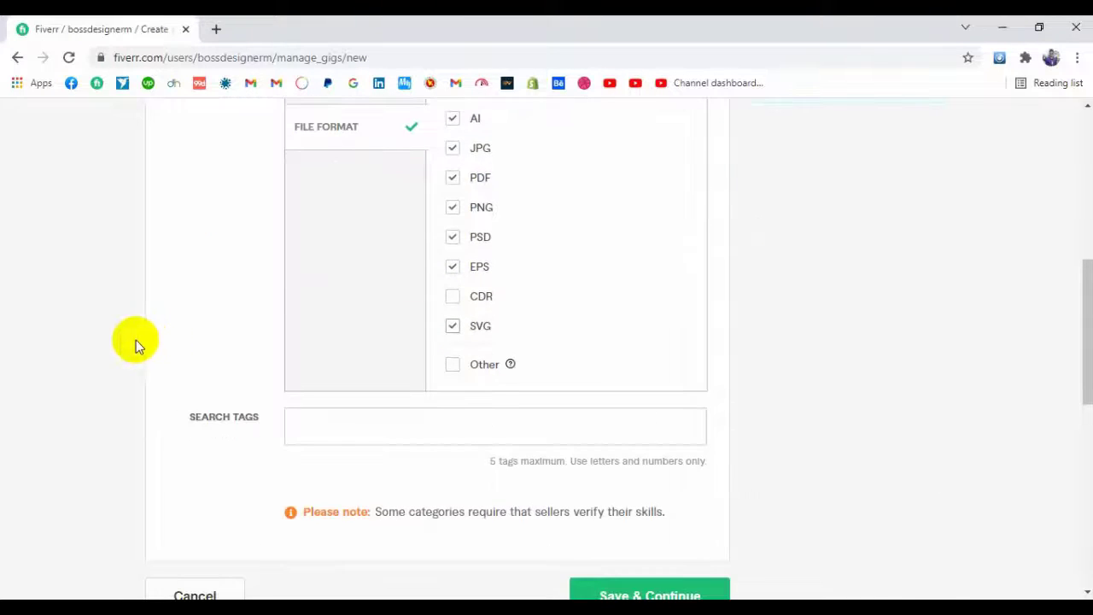
pyautogui.click(297, 432)
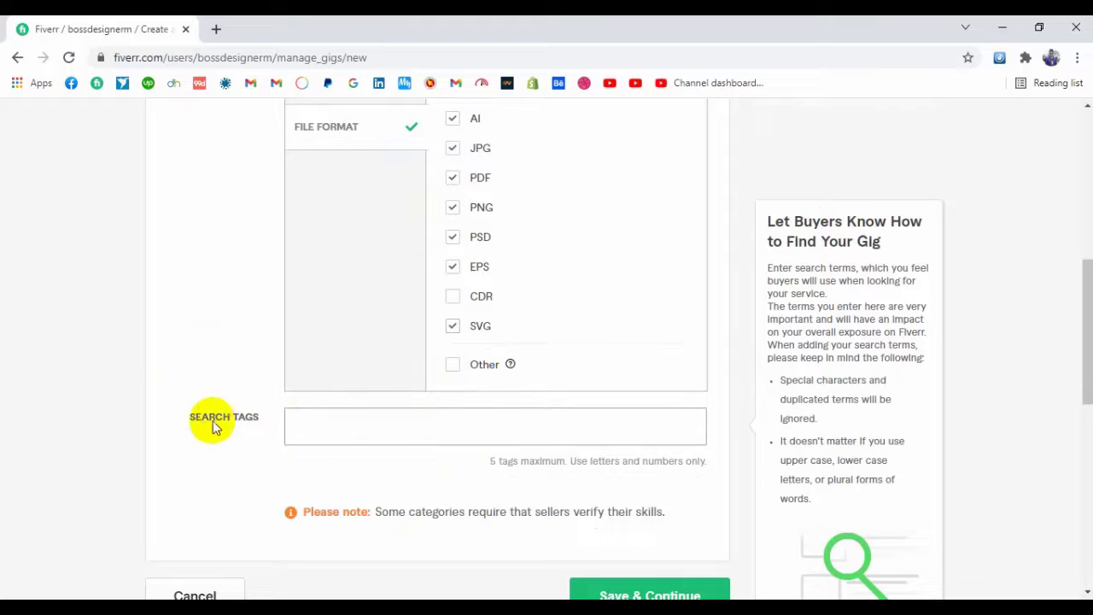
pyautogui.moveTo(183, 416); pyautogui.dragTo(273, 425)
pyautogui.click(241, 455)
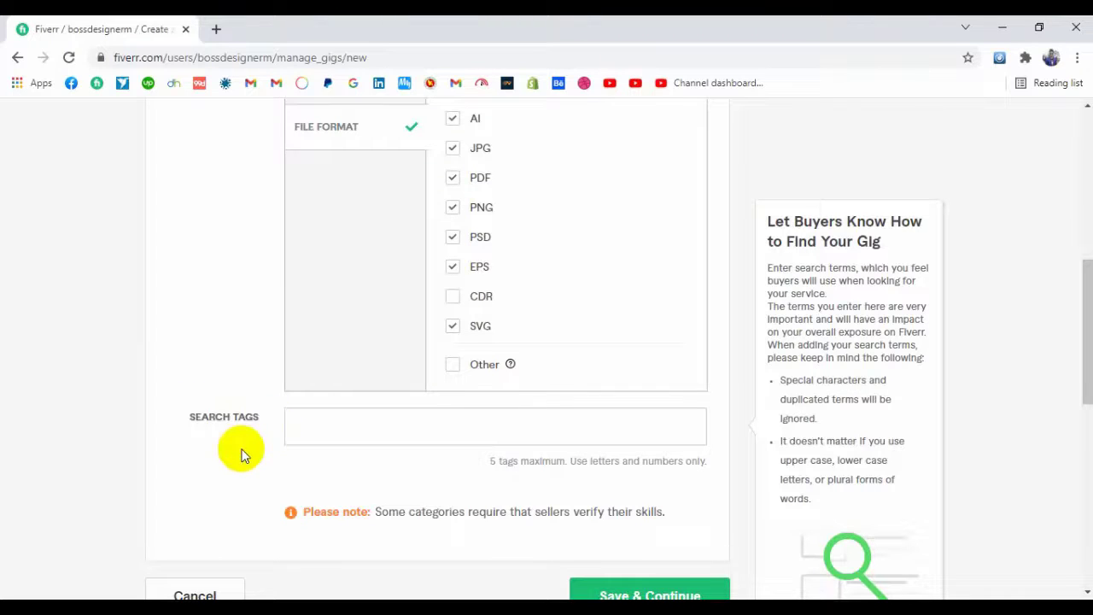
pyautogui.moveTo(186, 422); pyautogui.dragTo(260, 425)
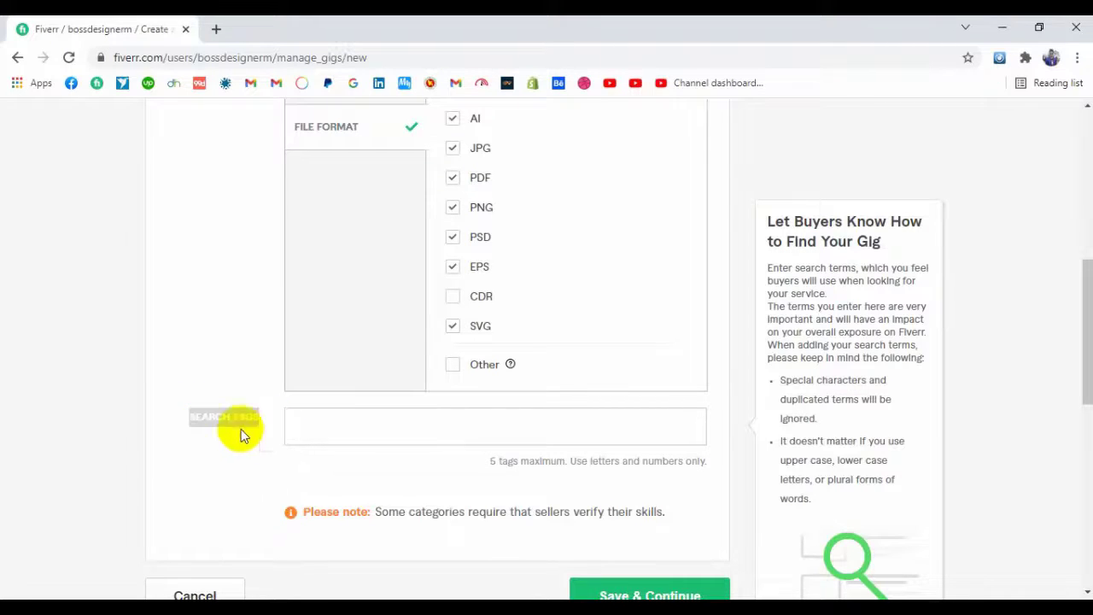
pyautogui.click(343, 436)
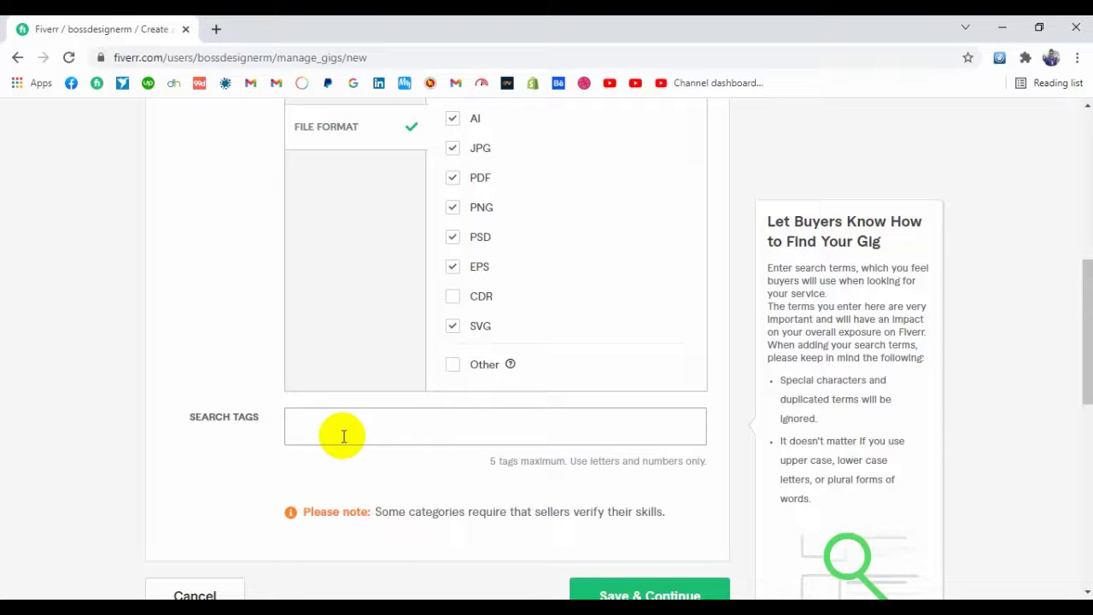
pyautogui.write('mini')
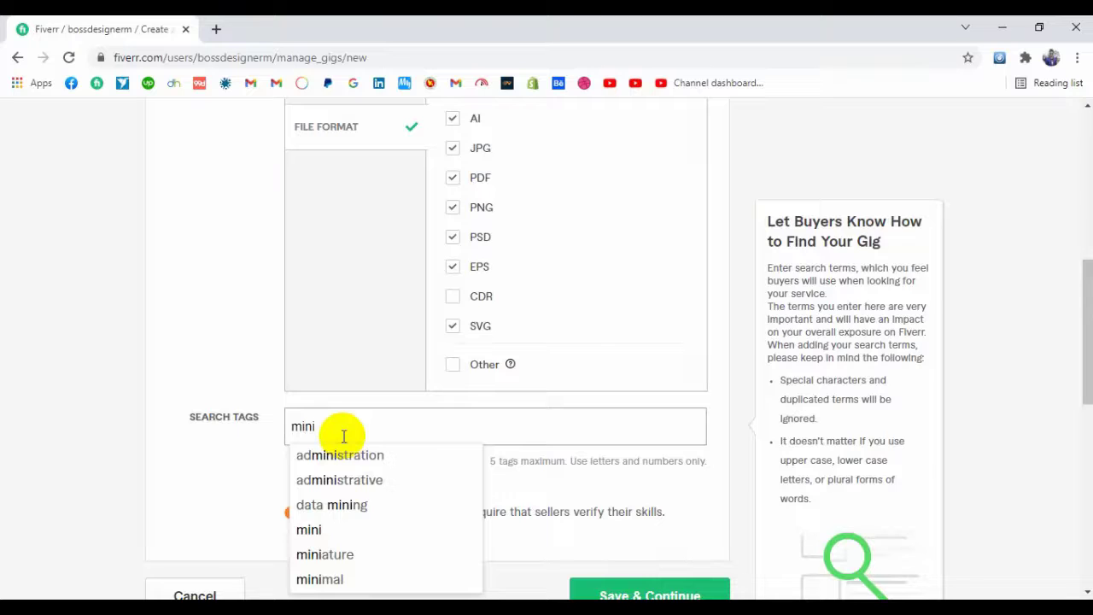
pyautogui.click(315, 584)
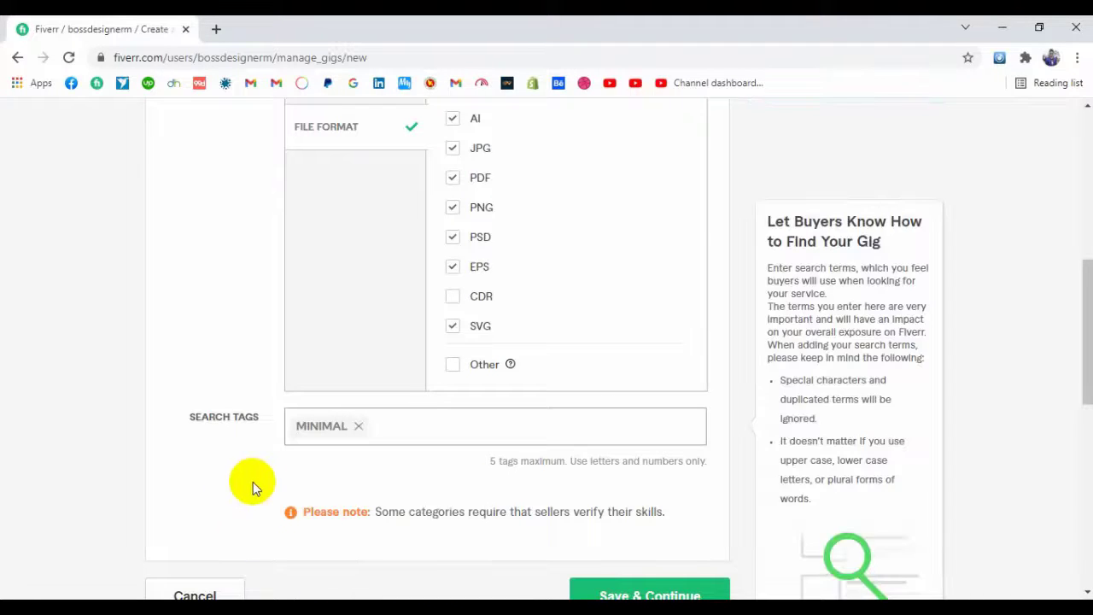
# Add "luxury" and "modern" to the gig's search tags.
pyautogui.write('lu')
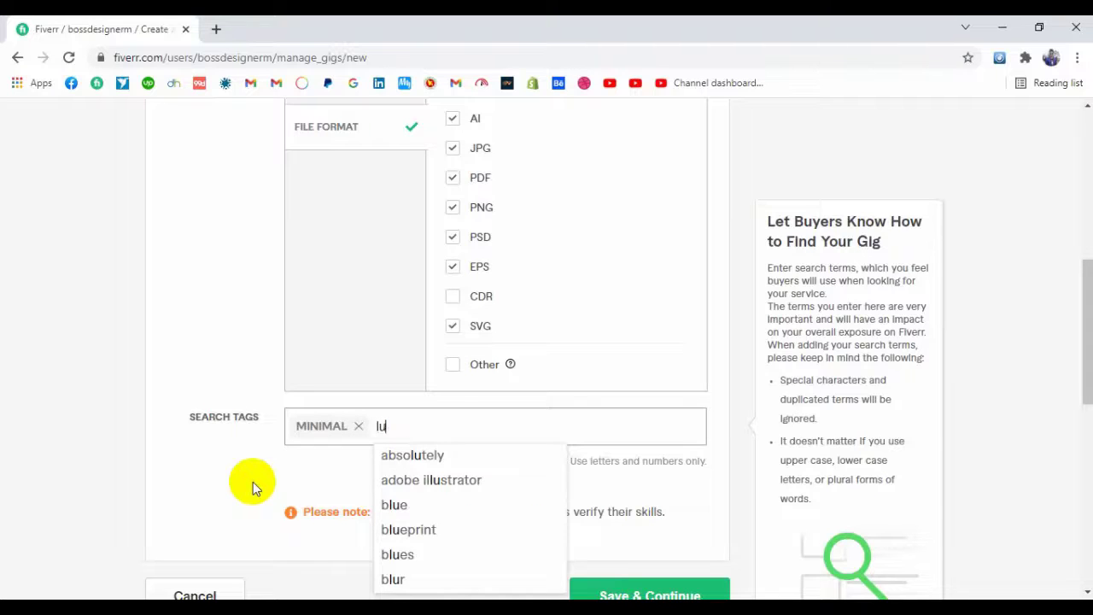
pyautogui.write('xut')
pyautogui.press('BackSpace')
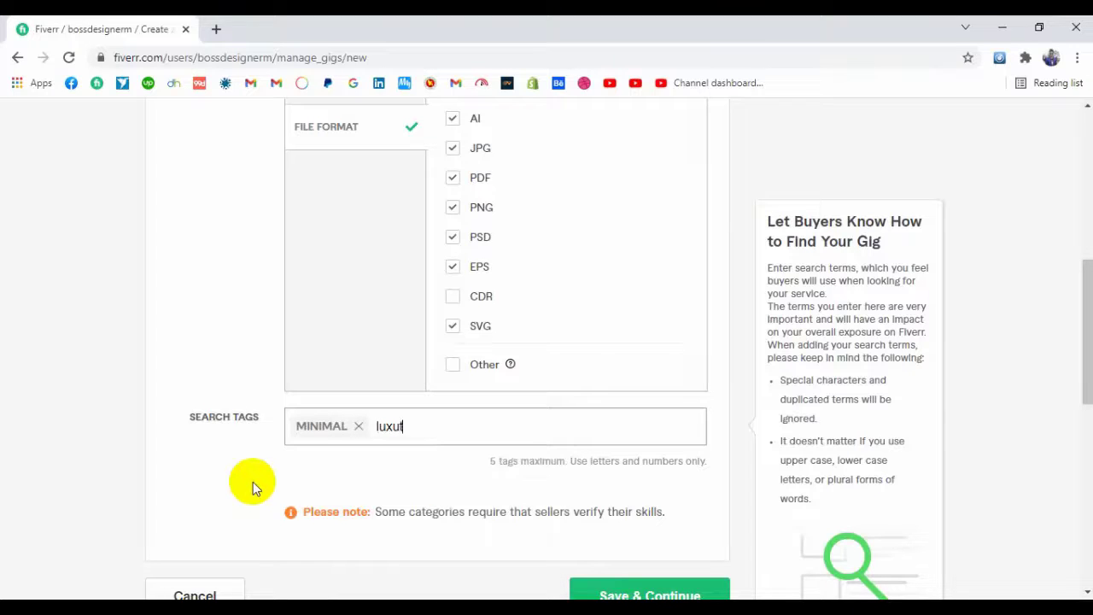
pyautogui.click(434, 465)
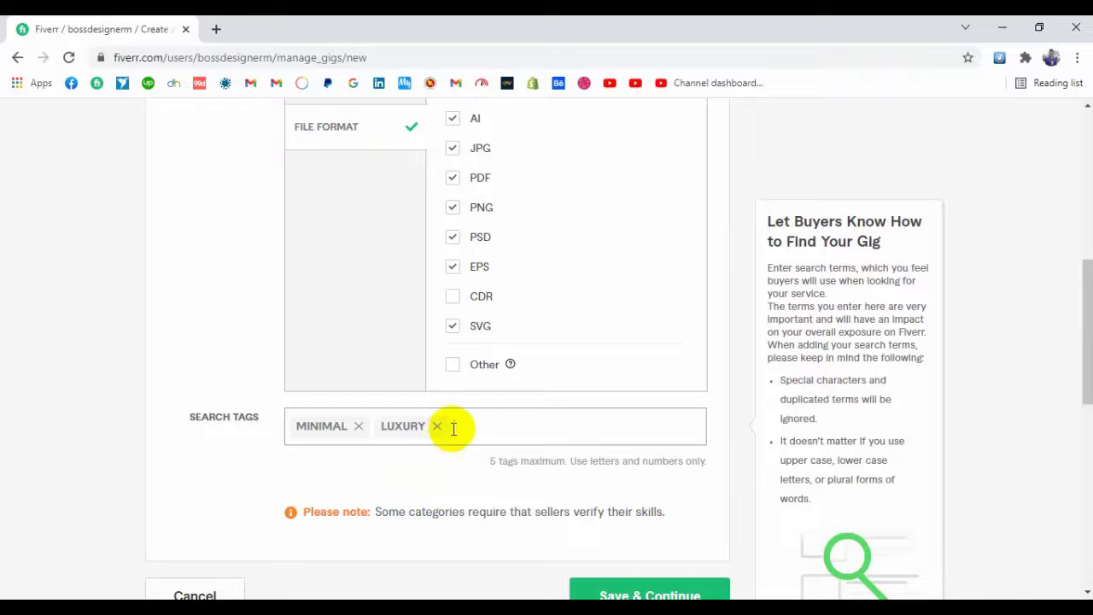
pyautogui.write('modr')
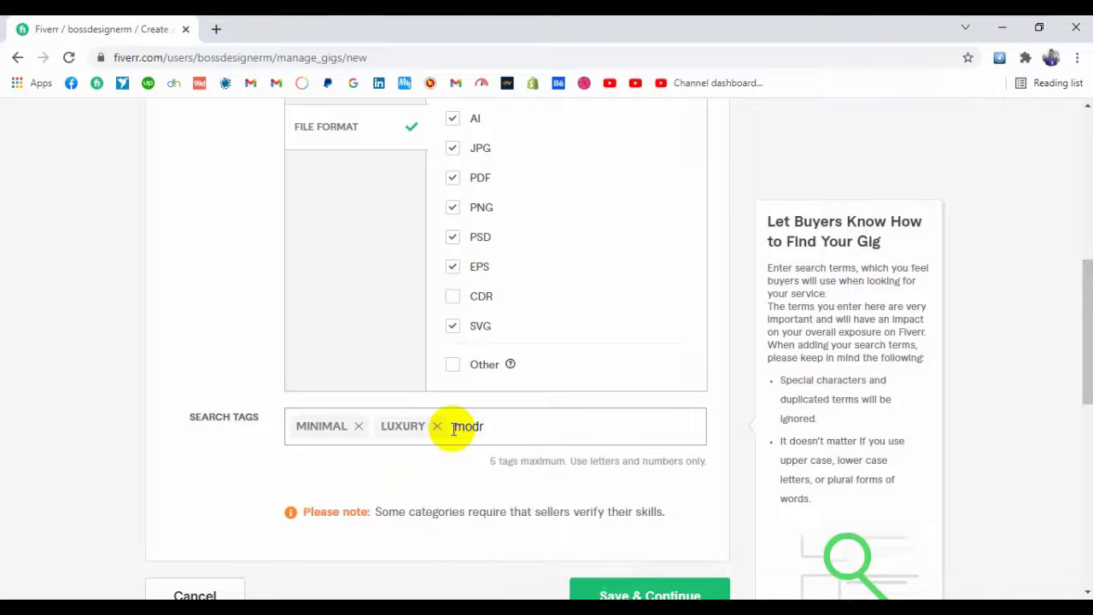
pyautogui.press('BackSpace')
pyautogui.write('er')
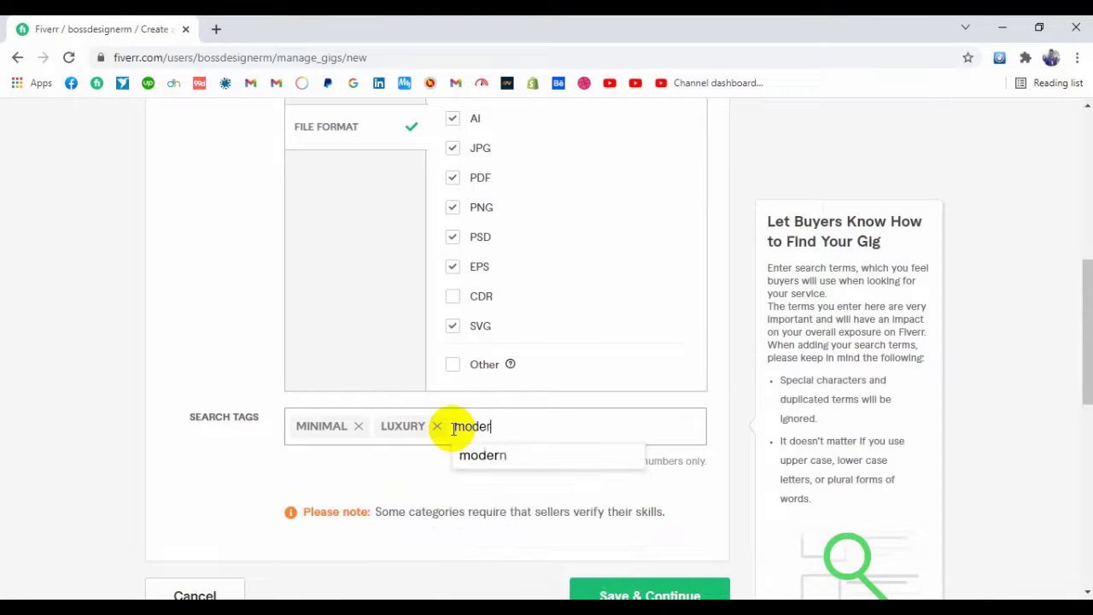
pyautogui.click(502, 458)
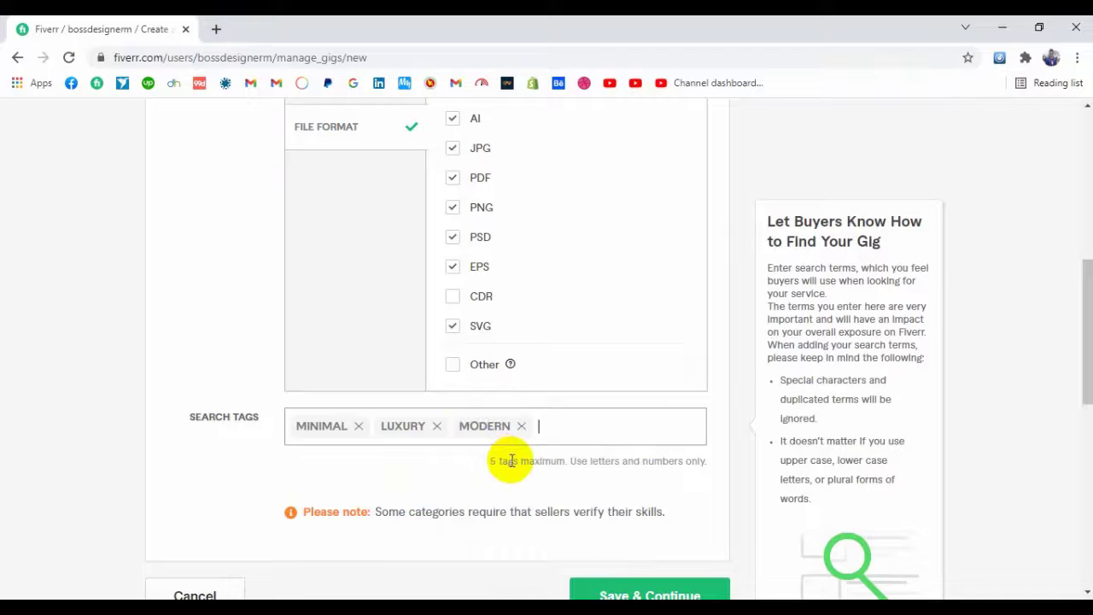
# Add "custom logo" and "simple" as the remaining search tags and try to save the gig overview.
pyautogui.write('cus')
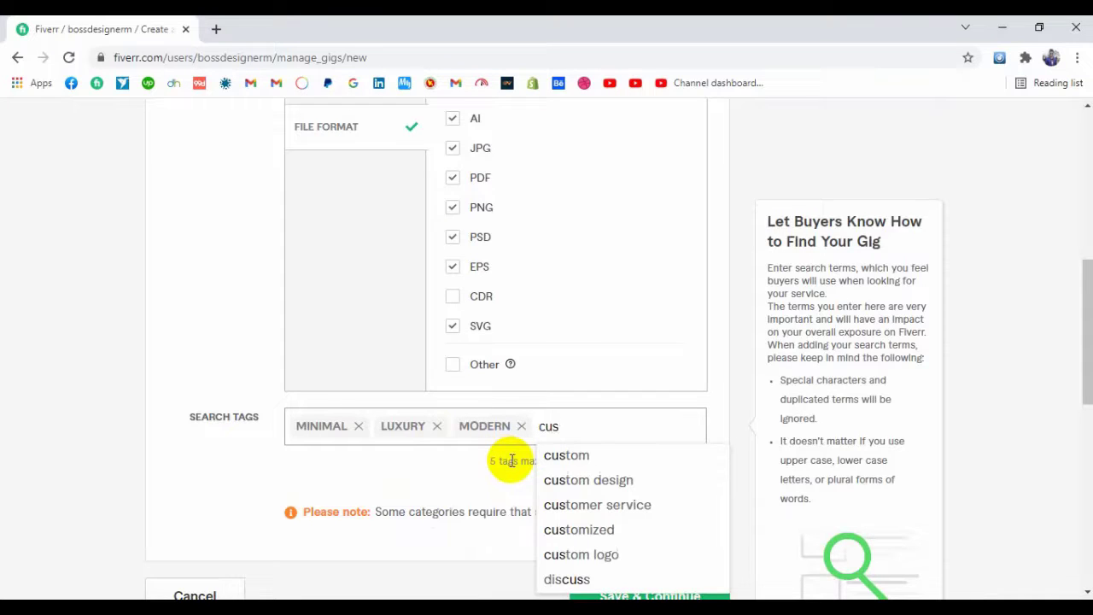
pyautogui.write('t')
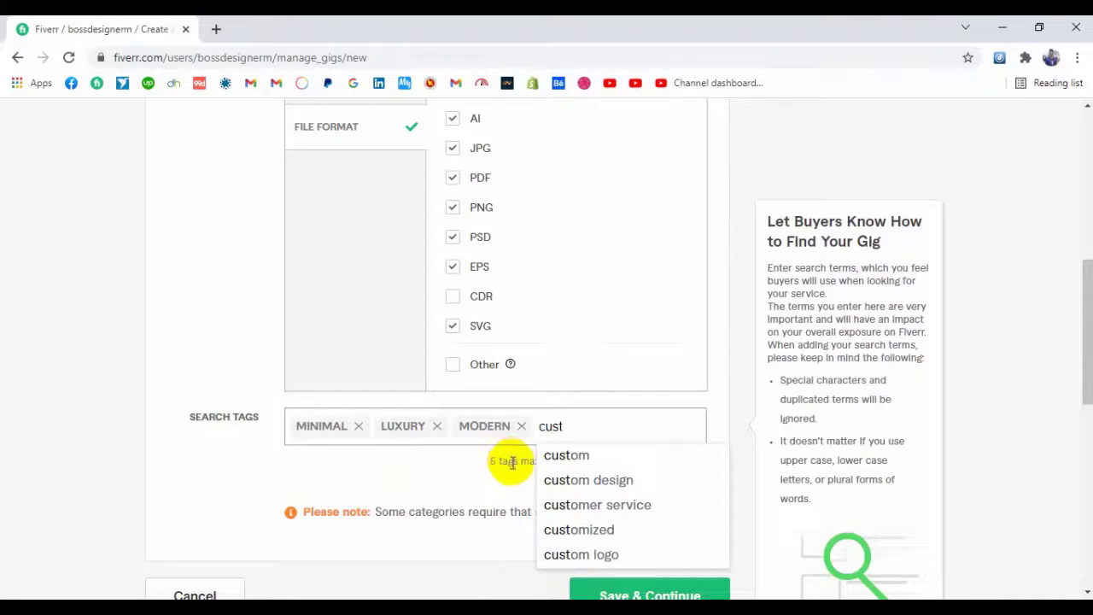
pyautogui.click(602, 555)
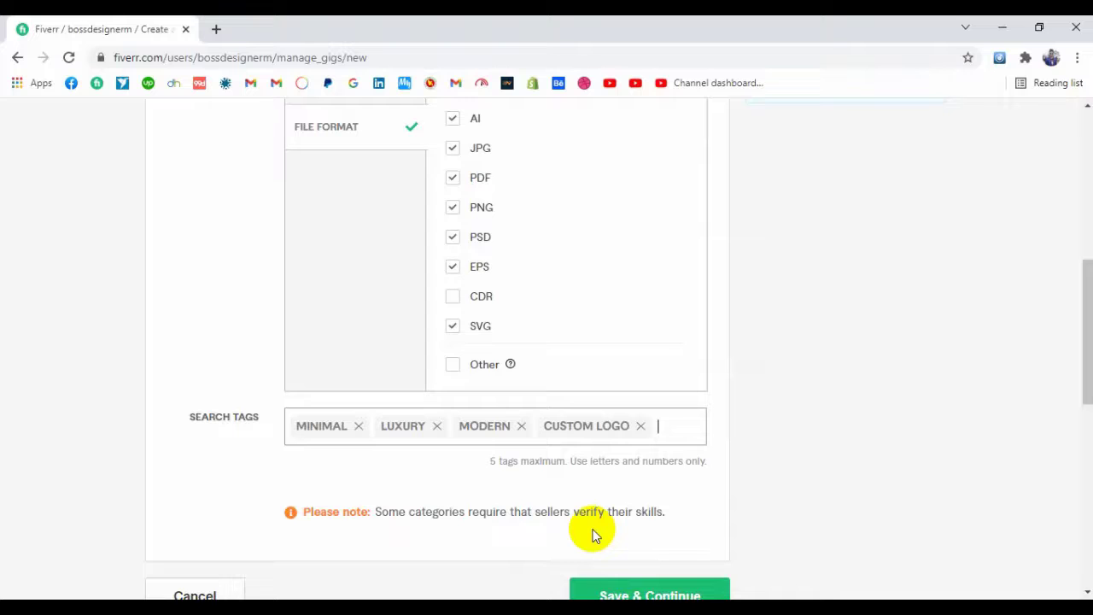
pyautogui.write('sim')
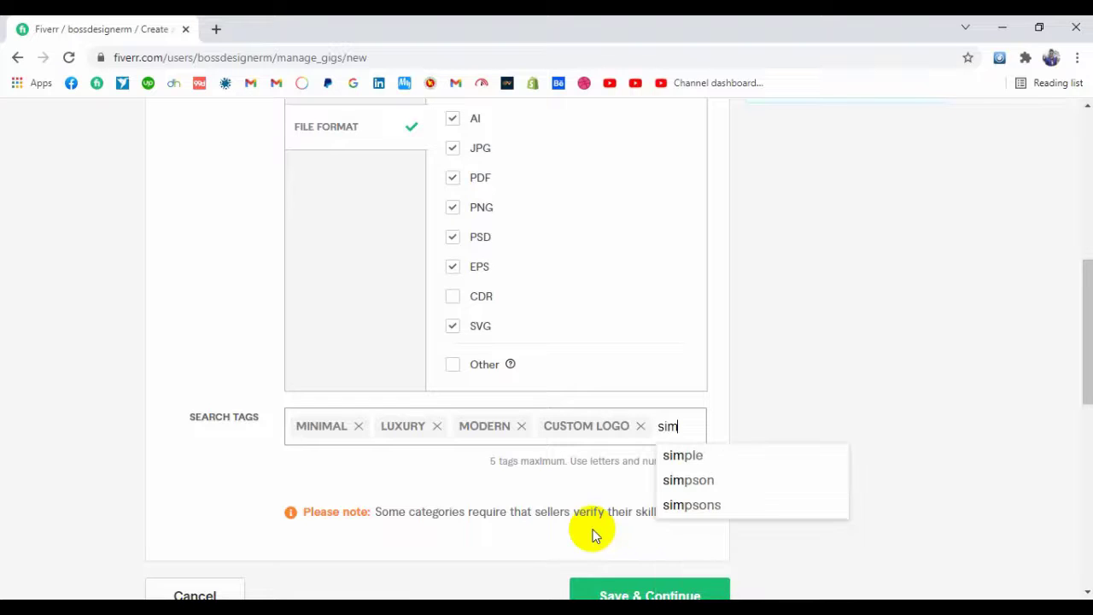
pyautogui.click(688, 455)
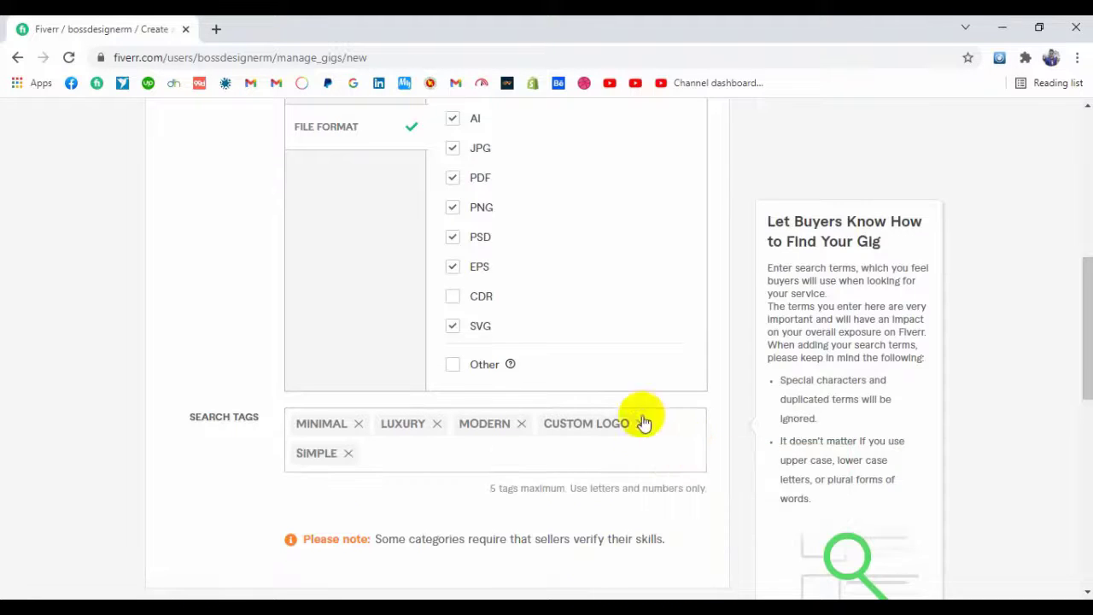
pyautogui.scroll(-3, 447, 385)
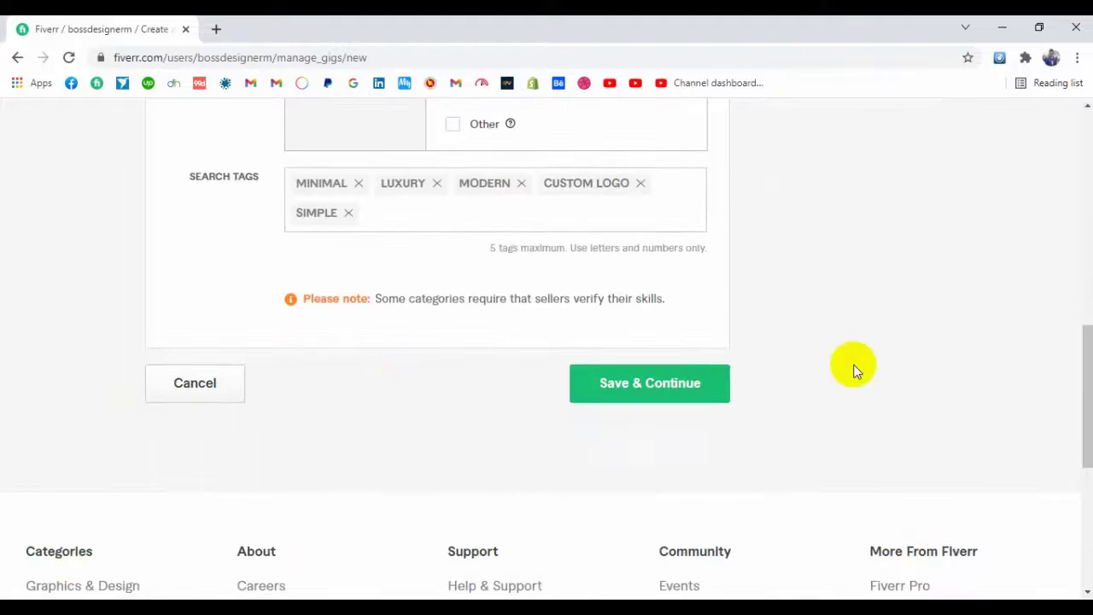
pyautogui.click(628, 389)
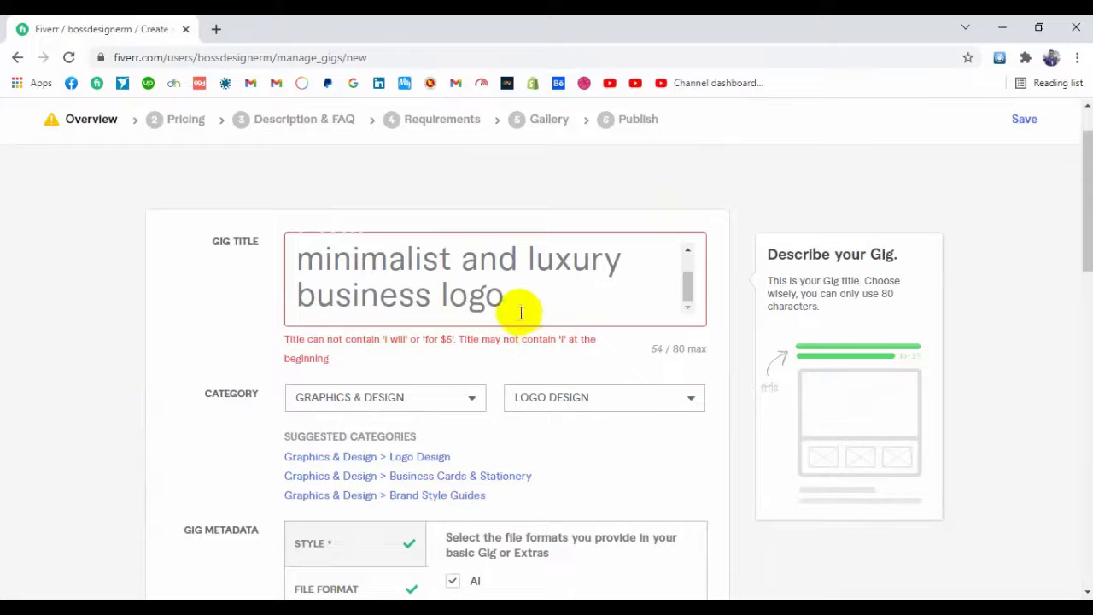
# Delete the duplicate "I will" at the beginning of the gig title text.
pyautogui.click(296, 254)
pyautogui.scroll(1, 359, 277)
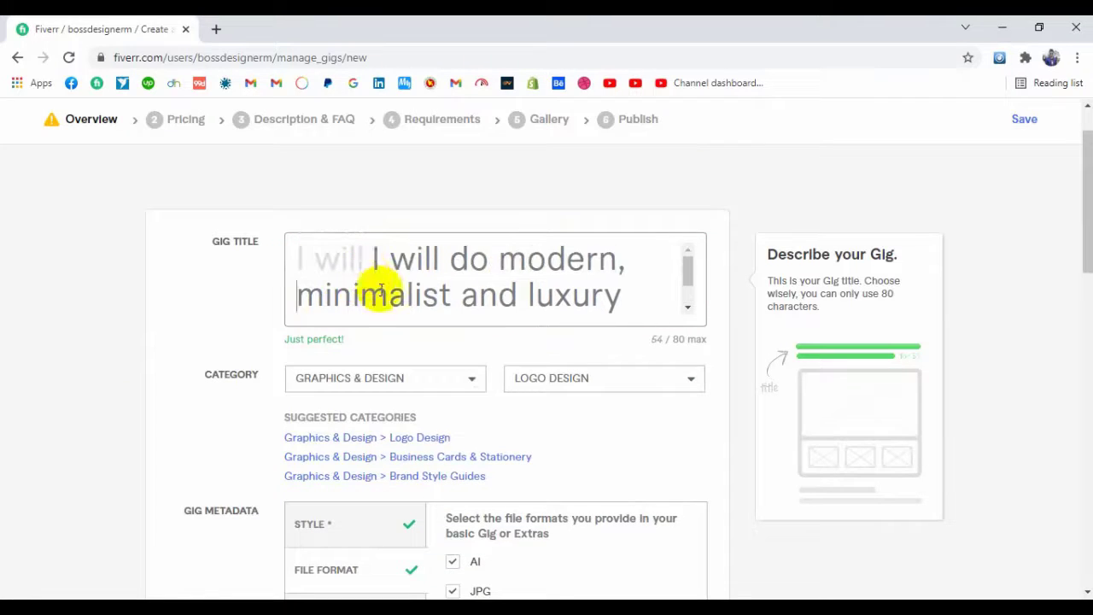
pyautogui.click(364, 257)
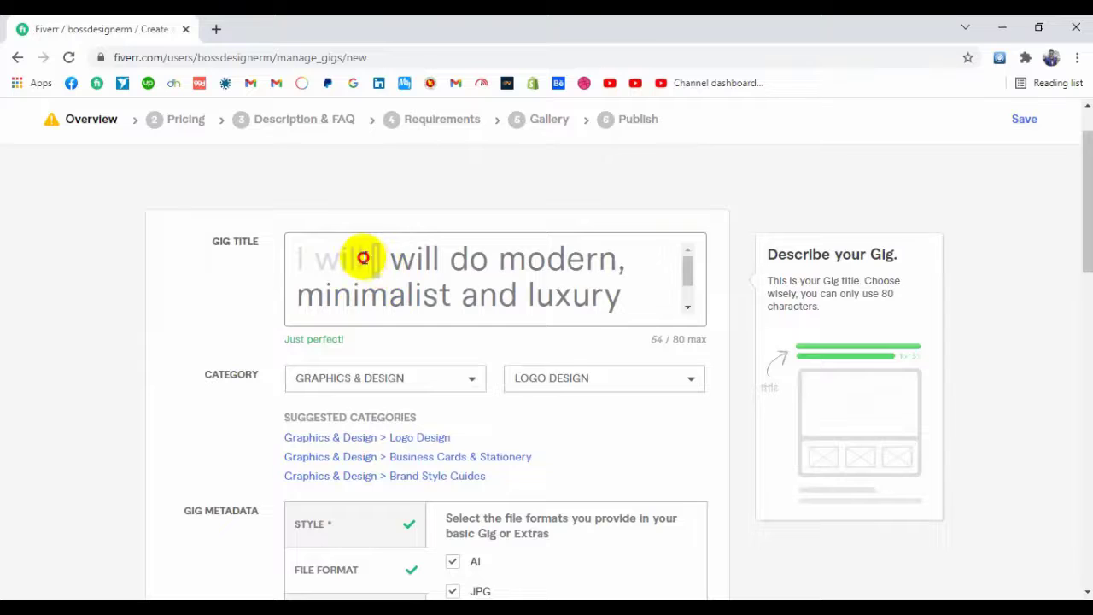
pyautogui.doubleClick(410, 257)
pyautogui.press('BackSpace')
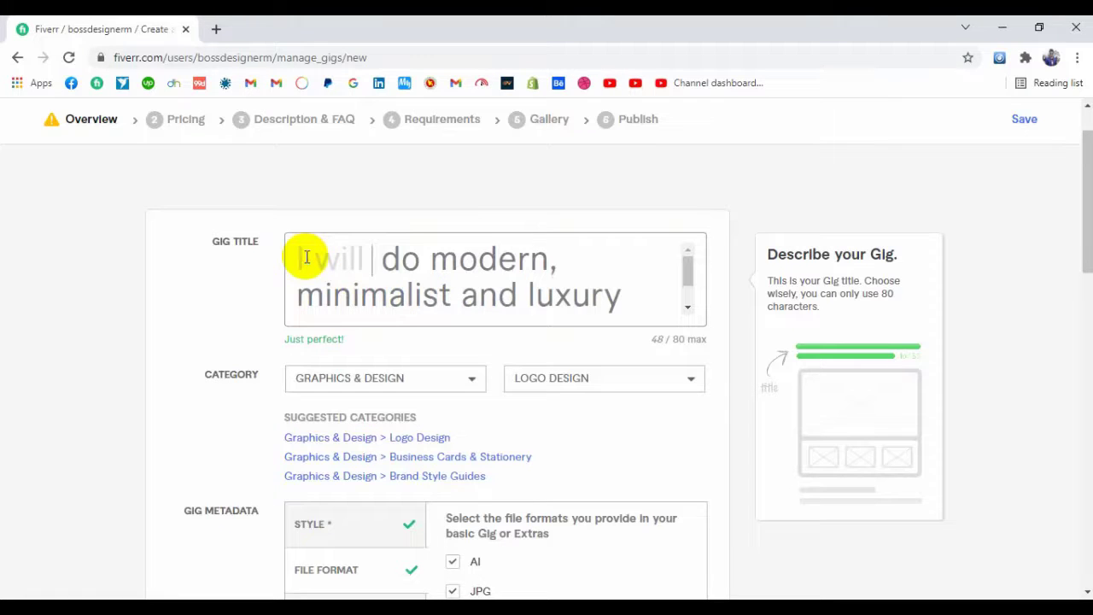
# Save the corrected gig overview and continue to the pricing stage.
pyautogui.moveTo(355, 338); pyautogui.dragTo(170, 326)
pyautogui.click(170, 326)
pyautogui.scroll(-8, 186, 324)
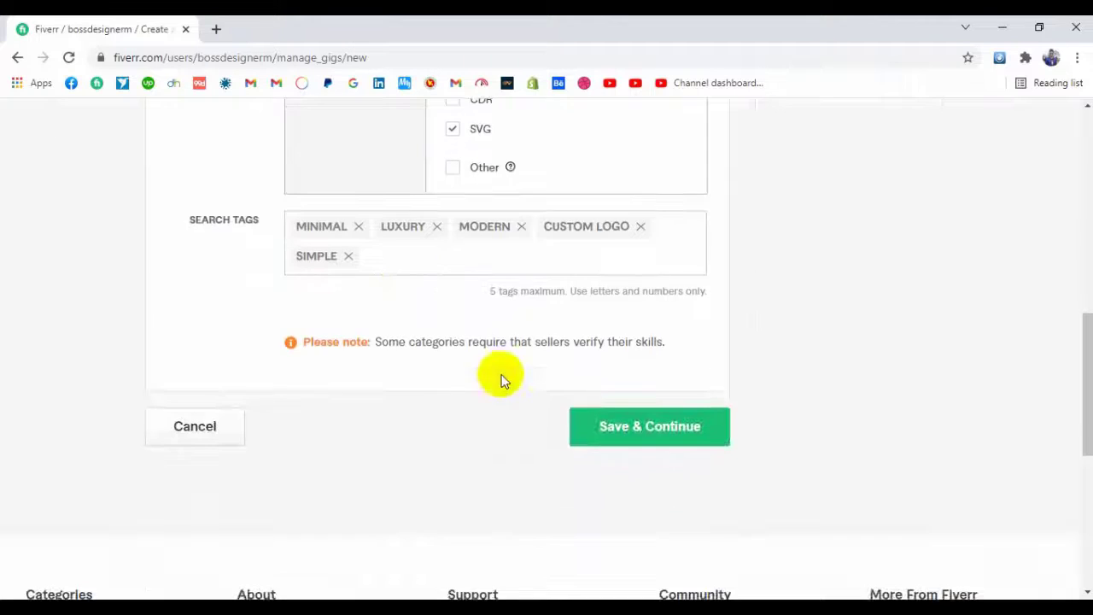
pyautogui.click(578, 427)
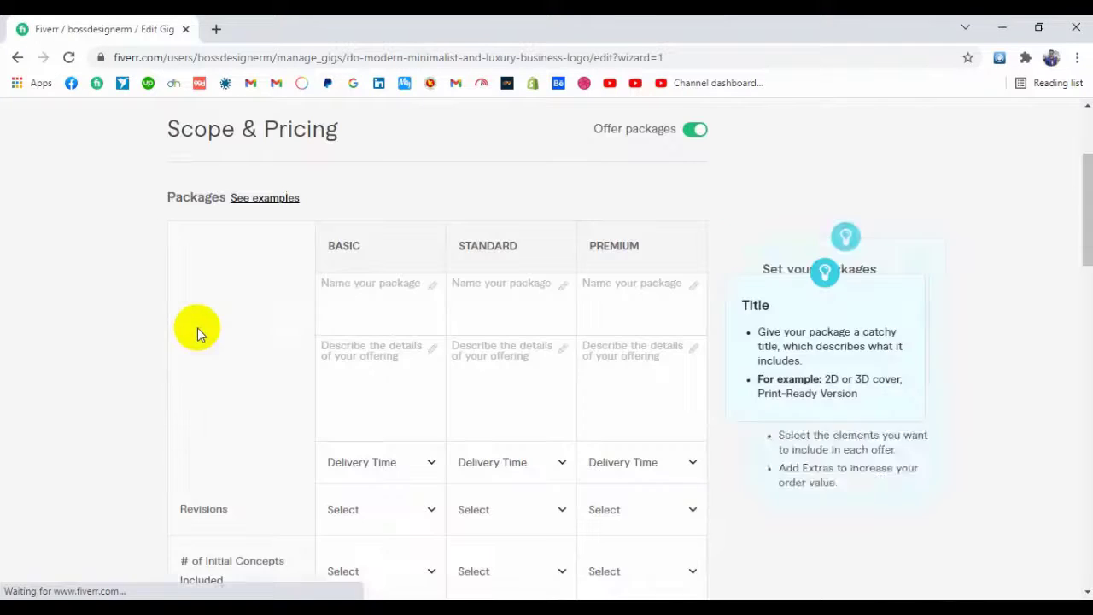
# Examine the Scope & Pricing package table, including its three tiers and the delivery time, revisions and initial concepts rows.
pyautogui.scroll(1, 249, 284)
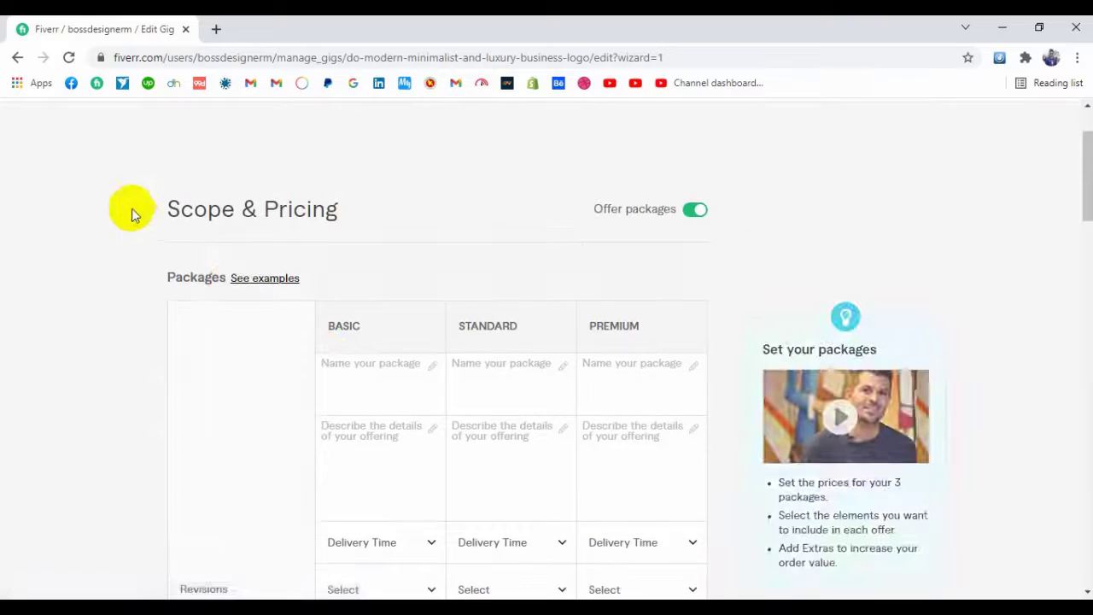
pyautogui.moveTo(159, 223); pyautogui.dragTo(354, 219)
pyautogui.click(453, 220)
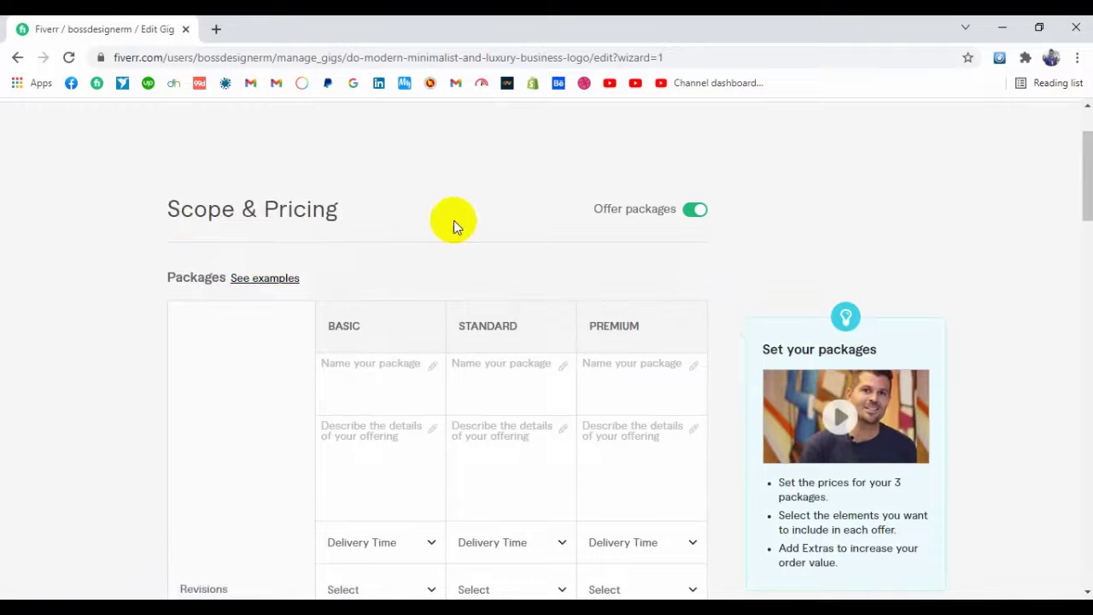
pyautogui.scroll(-1, 264, 331)
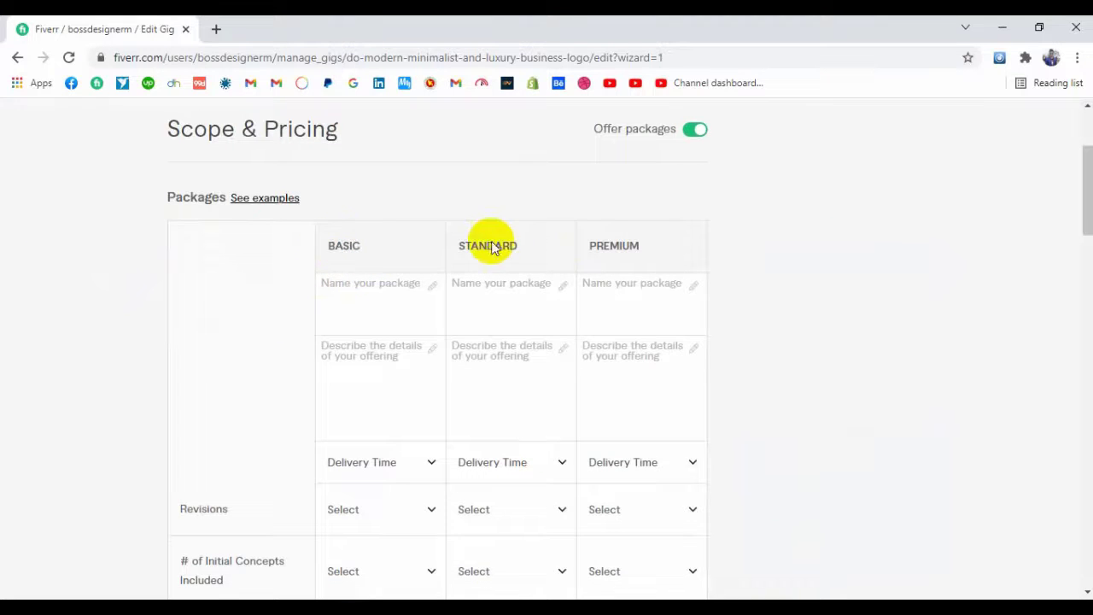
pyautogui.moveTo(466, 247); pyautogui.dragTo(862, 263)
pyautogui.scroll(-2, 735, 231)
pyautogui.click(62, 316)
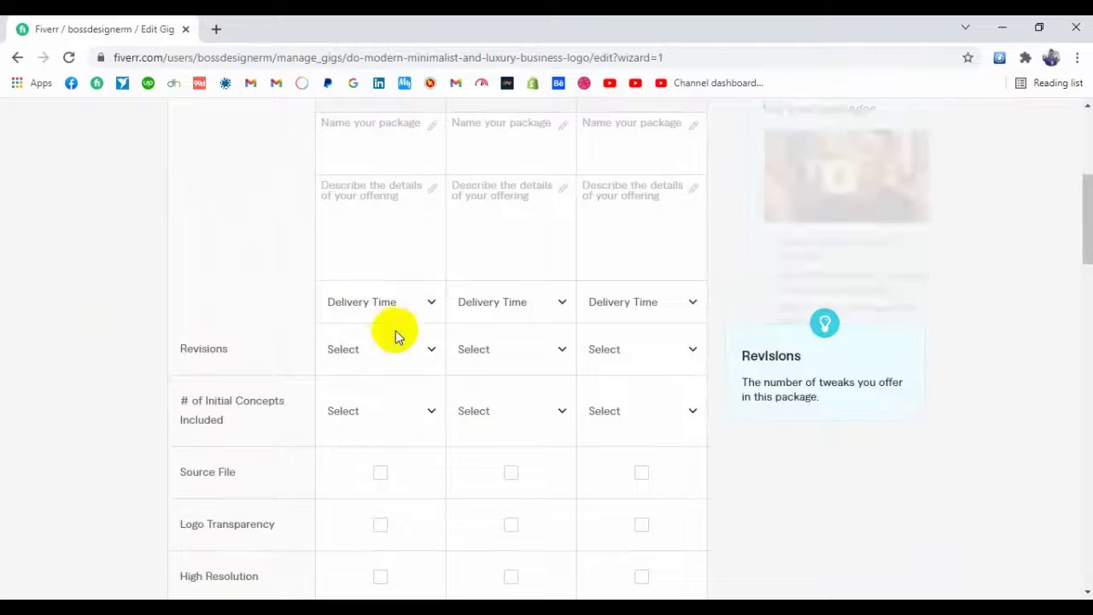
pyautogui.scroll(2, 398, 334)
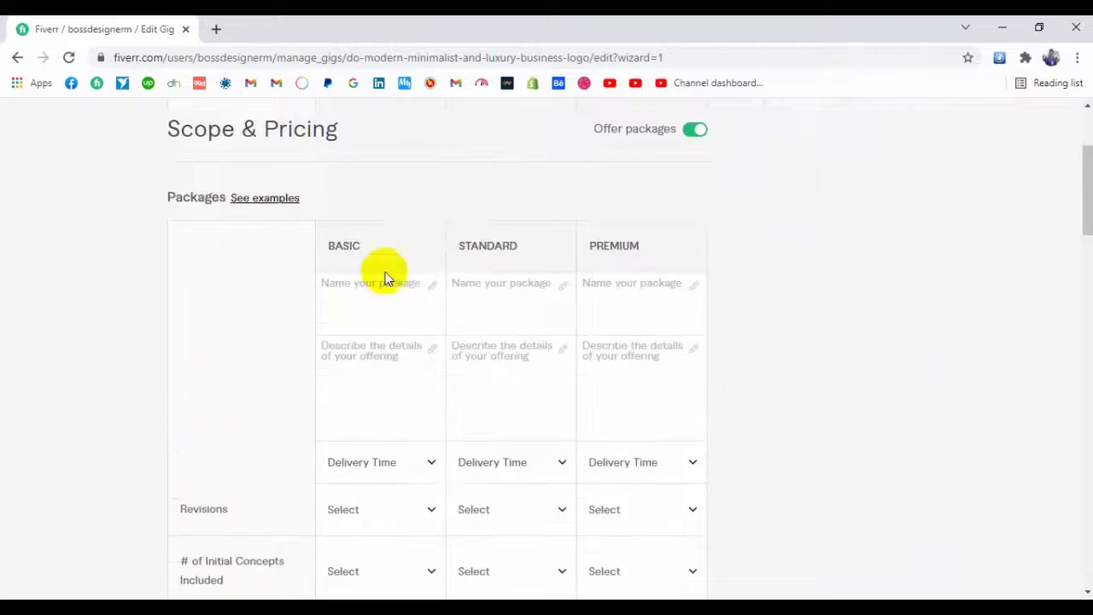
# Name the Basic package "silver", the Standard package "gold" and the Premium package "platinum".
pyautogui.doubleClick(346, 245)
pyautogui.rightClick(344, 248)
pyautogui.click(246, 288)
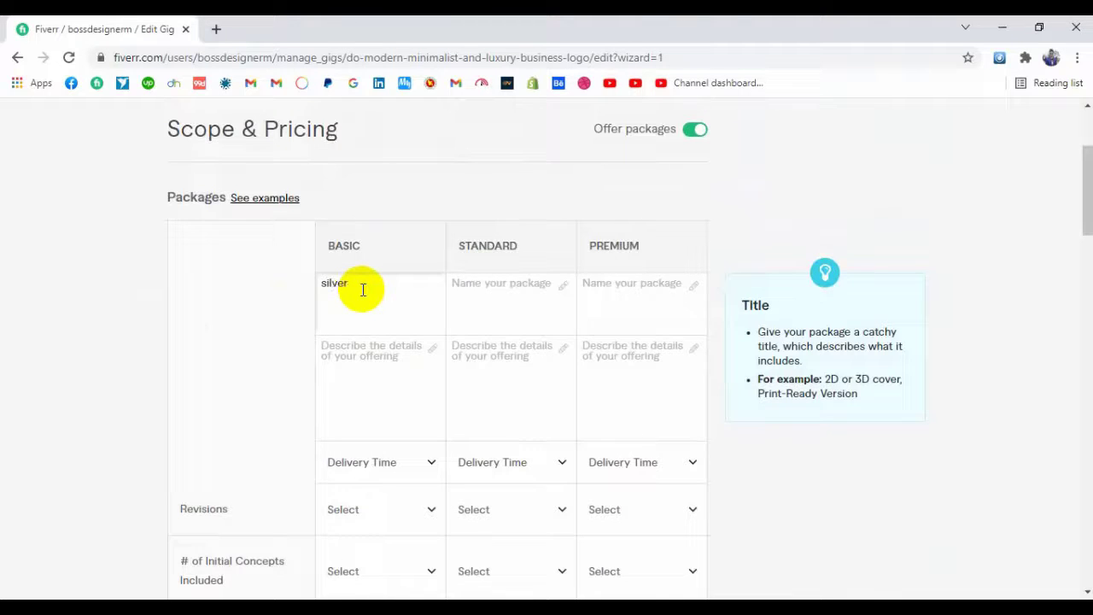
pyautogui.click(517, 312)
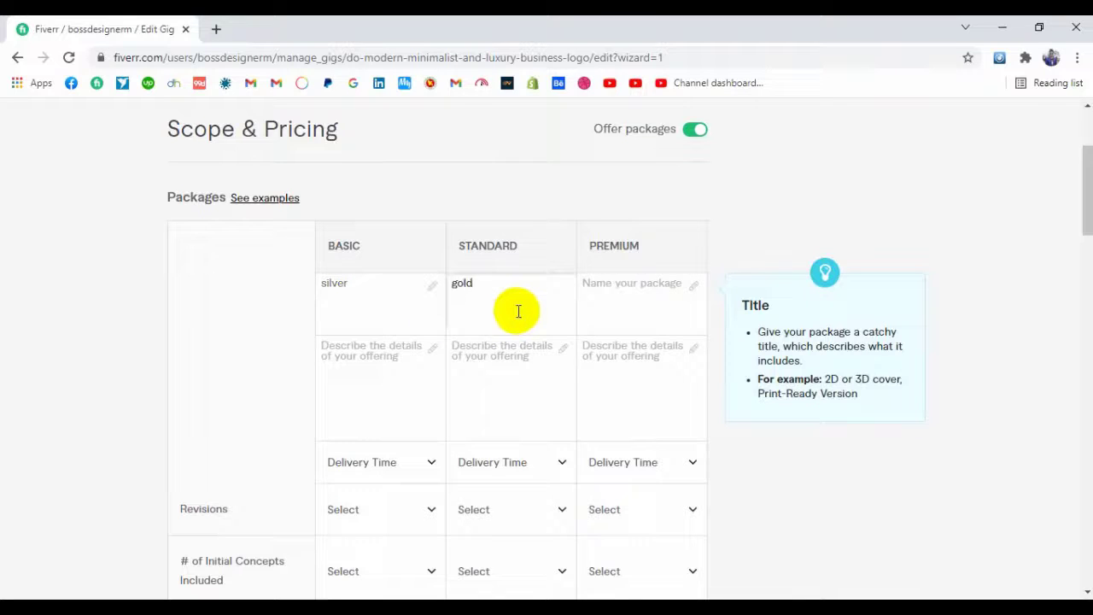
pyautogui.click(612, 294)
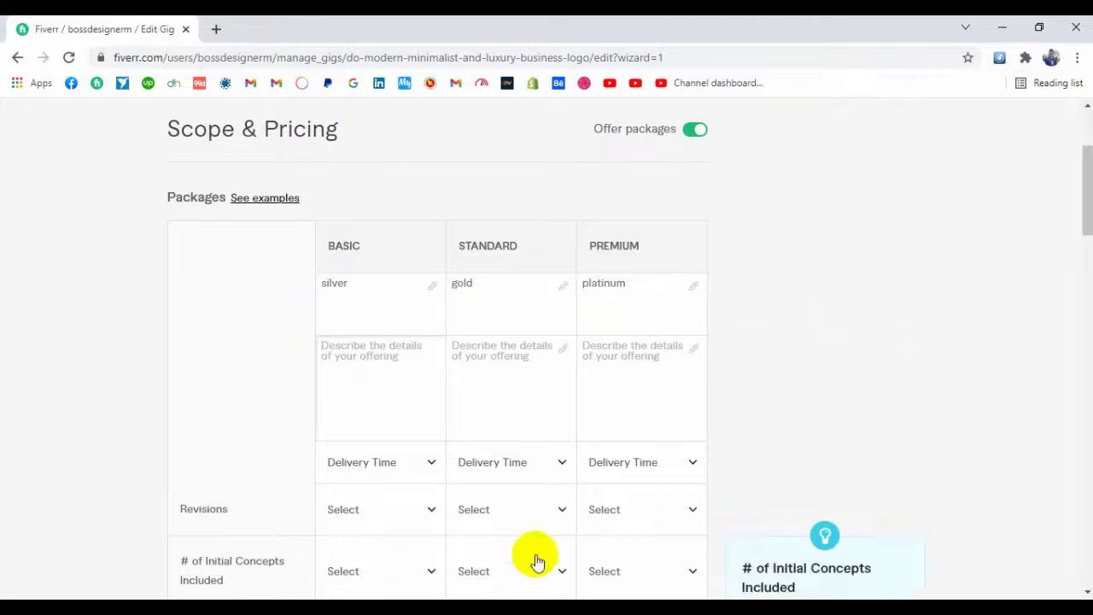
# Copy the line "3 Premium Logo Concepts + PNG + Source Vector files + 3D MockUp + Unlimited Revisions" from Notepad into the Basic description.
pyautogui.hotkey('alt', 'Tab')
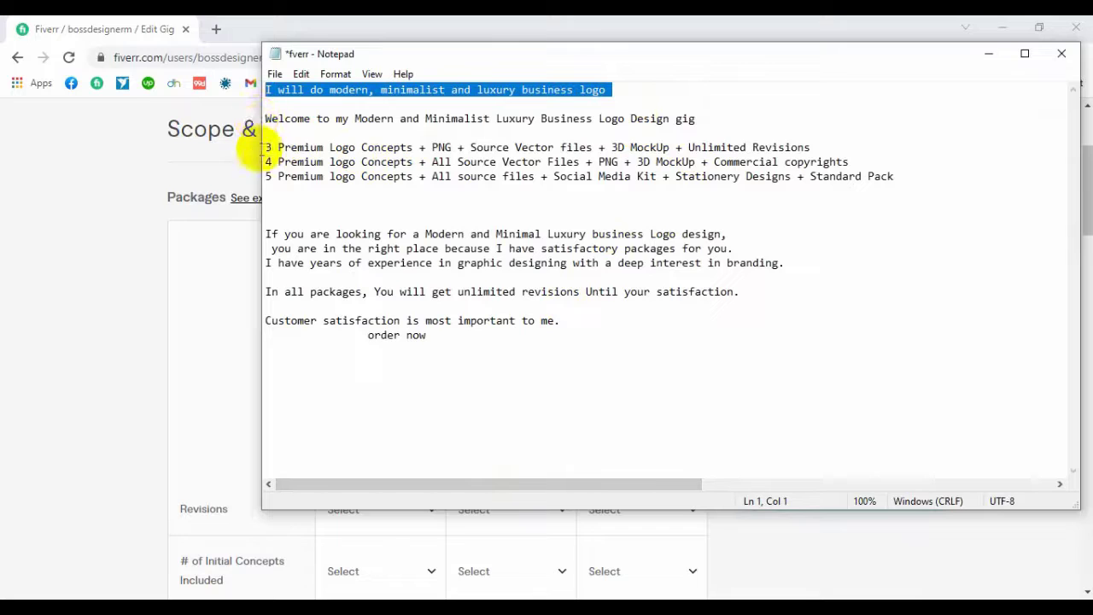
pyautogui.click(265, 147)
pyautogui.moveTo(265, 147); pyautogui.dragTo(830, 146)
pyautogui.rightClick(794, 150)
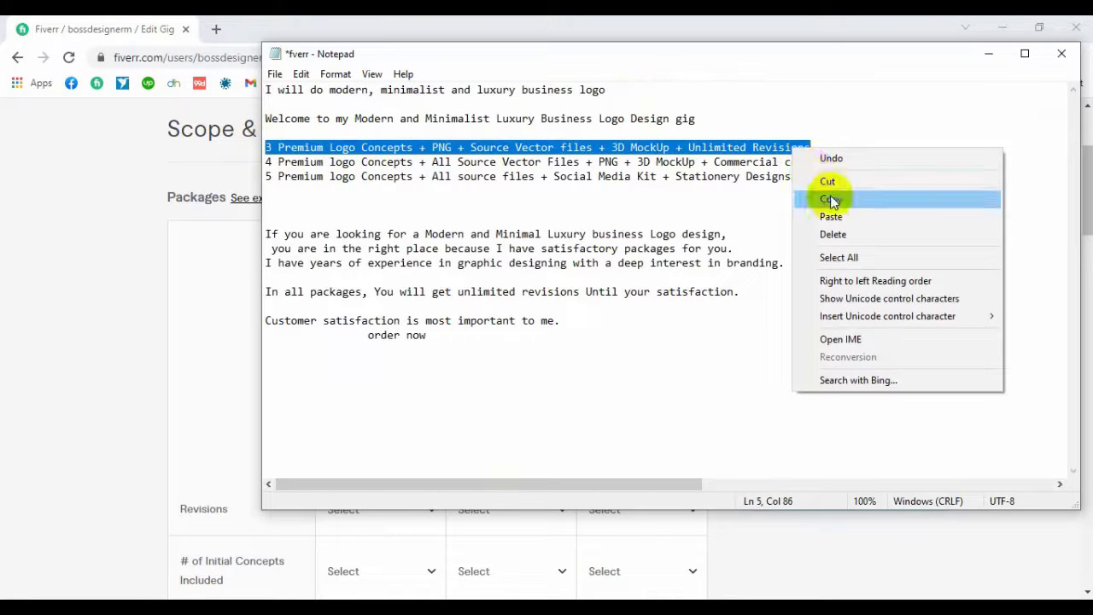
pyautogui.click(833, 202)
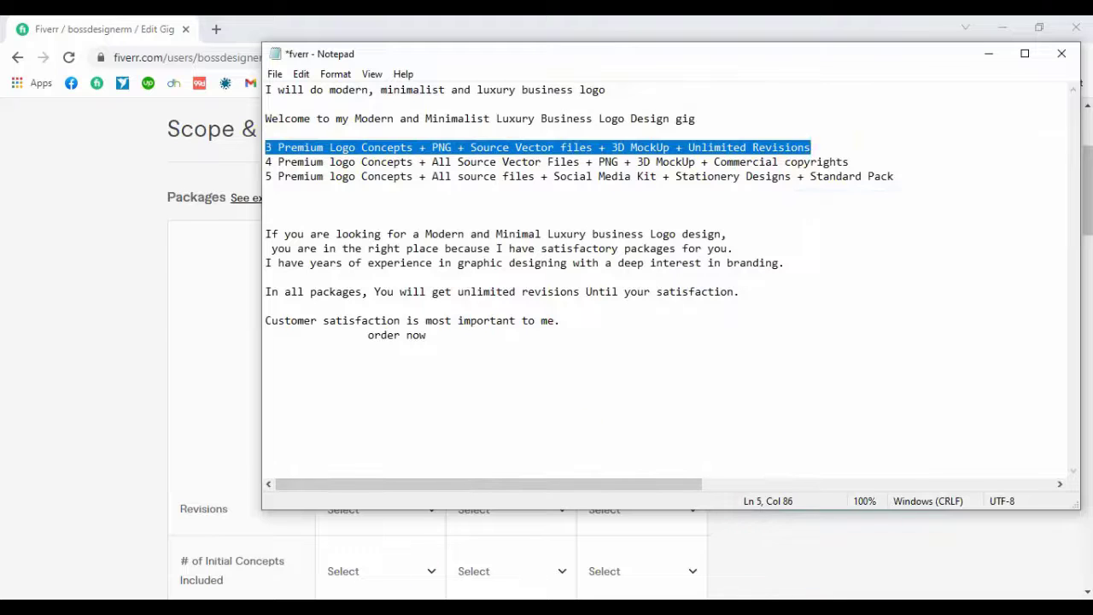
pyautogui.click(367, 608)
pyautogui.rightClick(360, 351)
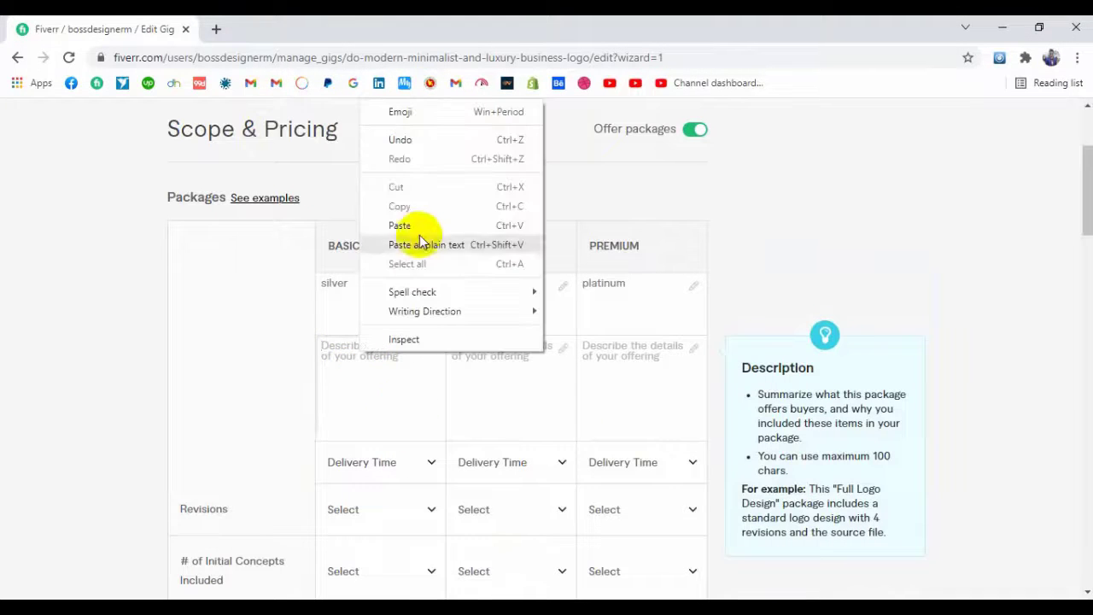
pyautogui.click(416, 226)
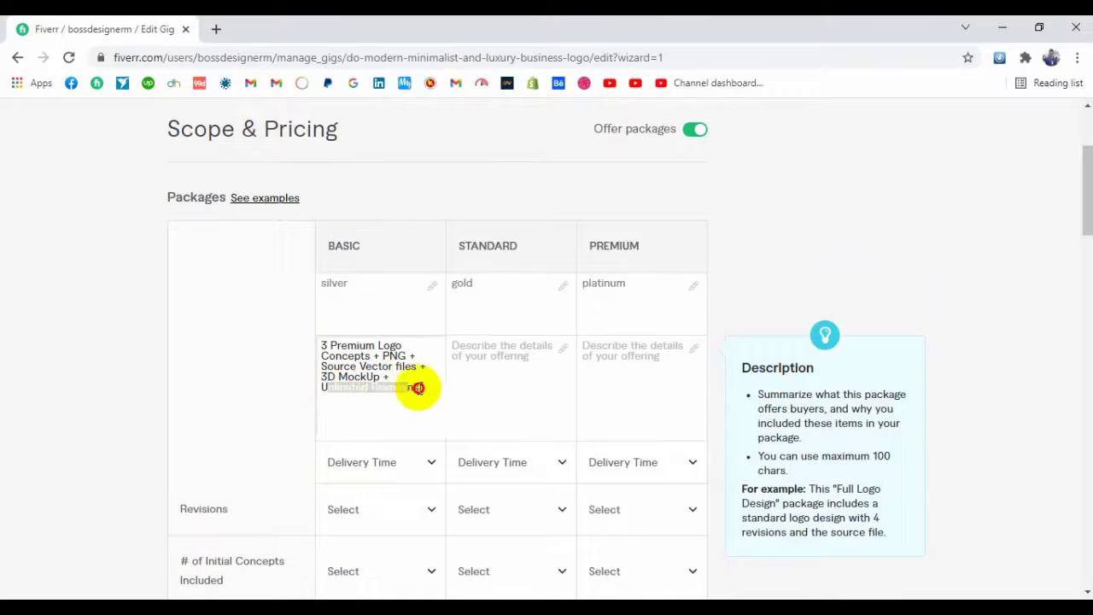
# Copy the line "4 Premium logo Concepts + All Source Vector Files + PNG + 3D MockUp + Commercial copyrights" from Notepad into the Standard description.
pyautogui.click(483, 390)
pyautogui.hotkey('alt', 'Tab')
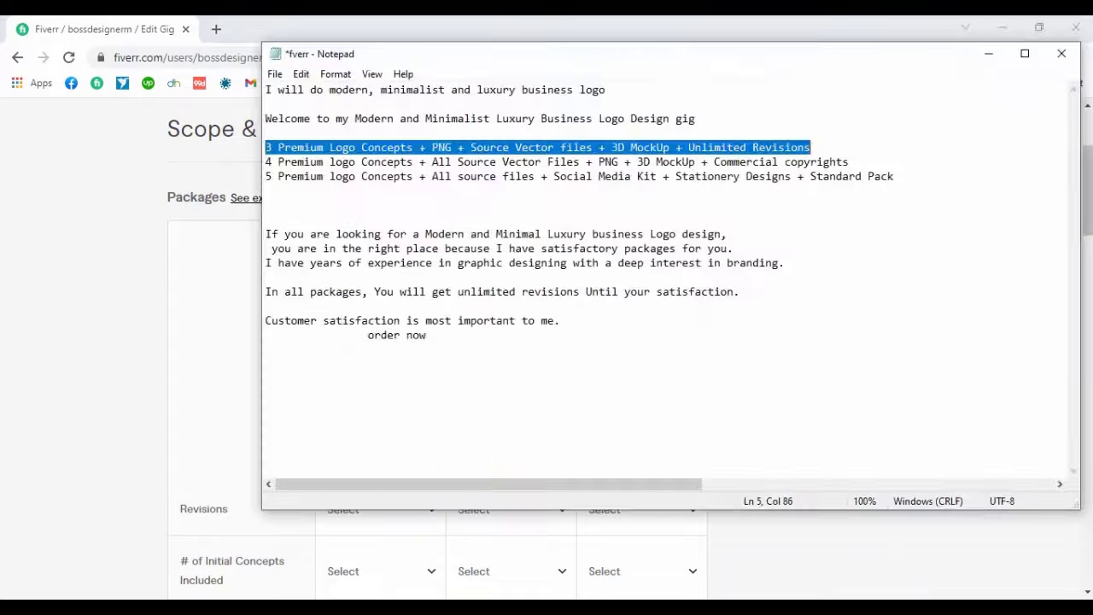
pyautogui.moveTo(260, 162); pyautogui.dragTo(952, 163)
pyautogui.rightClick(829, 163)
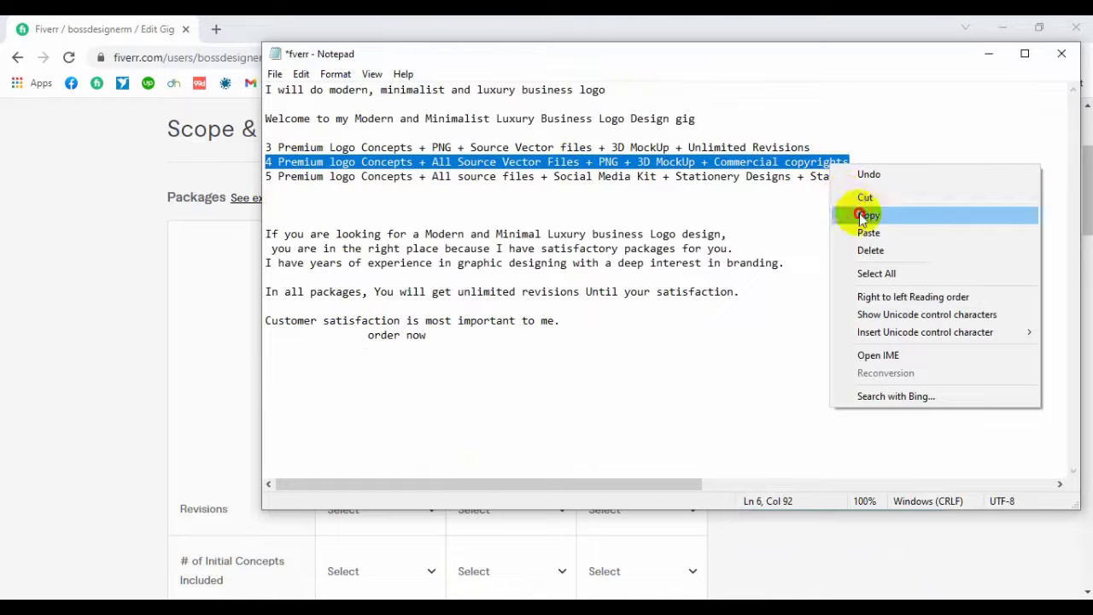
pyautogui.click(863, 215)
pyautogui.hotkey('alt', 'Tab')
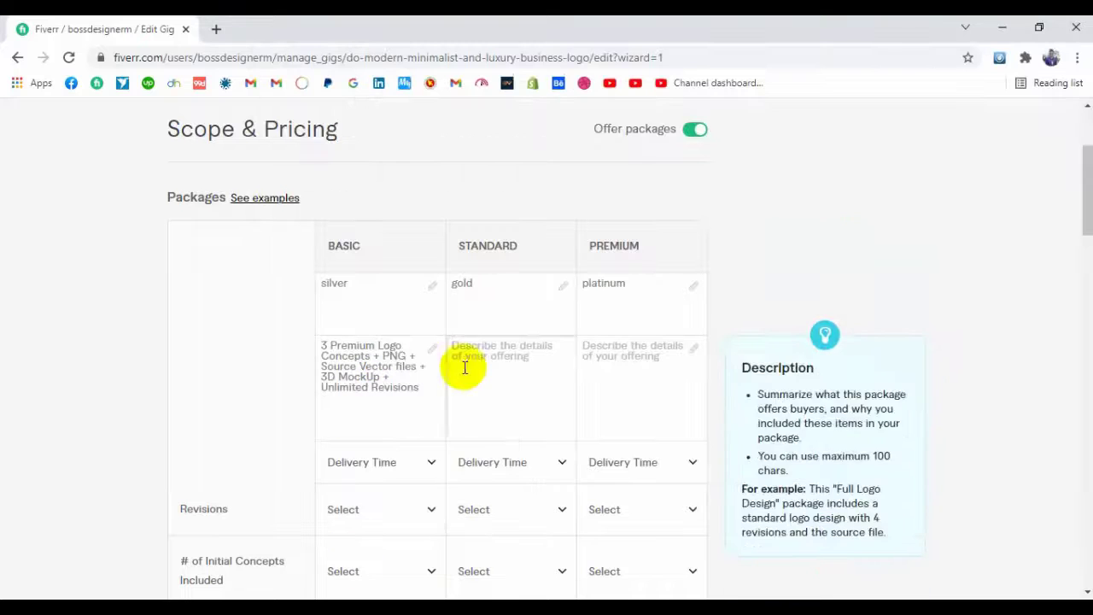
pyautogui.rightClick(505, 365)
pyautogui.click(545, 240)
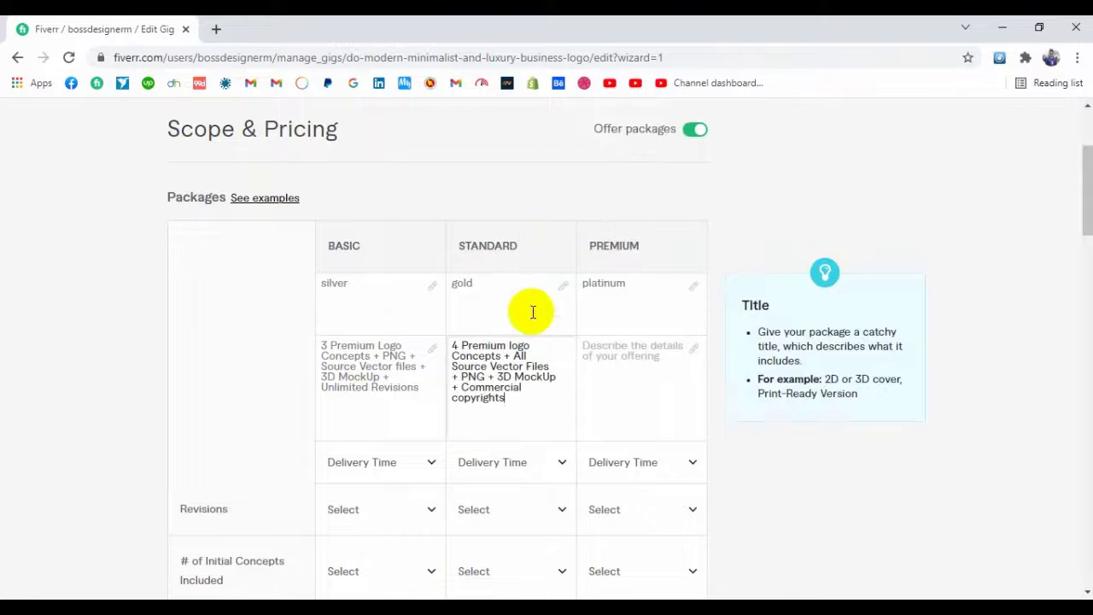
pyautogui.moveTo(453, 346); pyautogui.dragTo(561, 344)
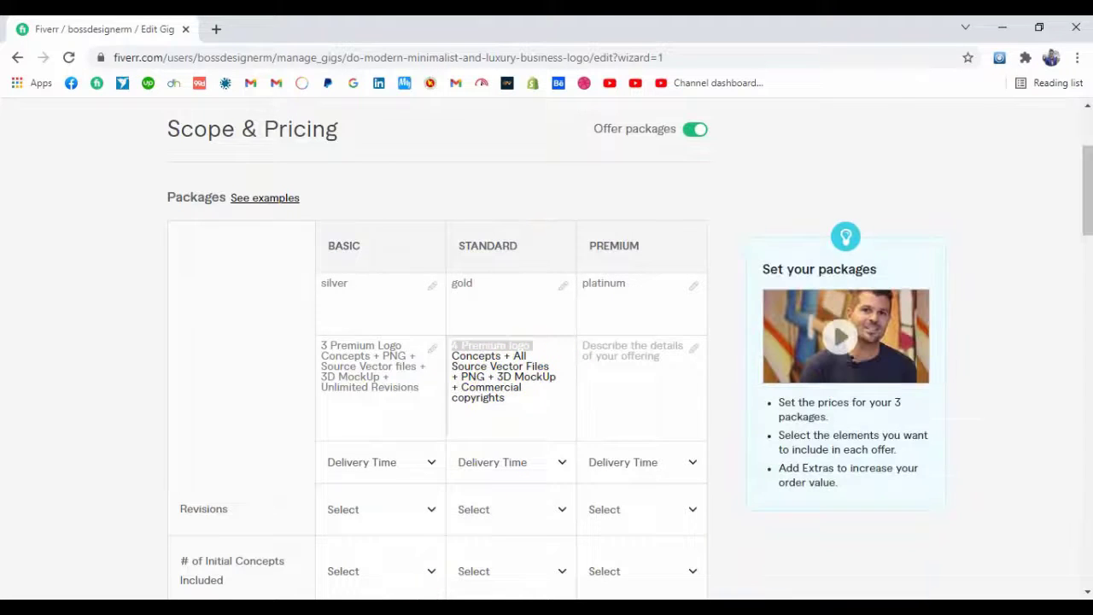
# Move the line "5 Premium logo Concepts + All source files + Social Media Kit + Stationery Designs + Standard Pack" from Notepad into the Premium description.
pyautogui.click(414, 608)
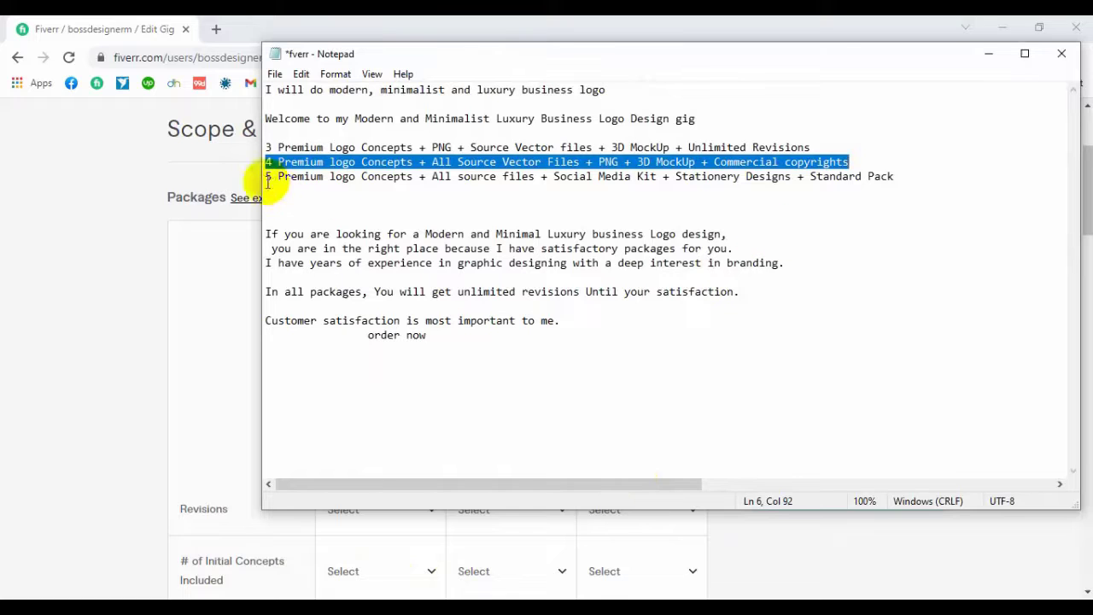
pyautogui.moveTo(266, 175); pyautogui.dragTo(941, 181)
pyautogui.rightClick(884, 173)
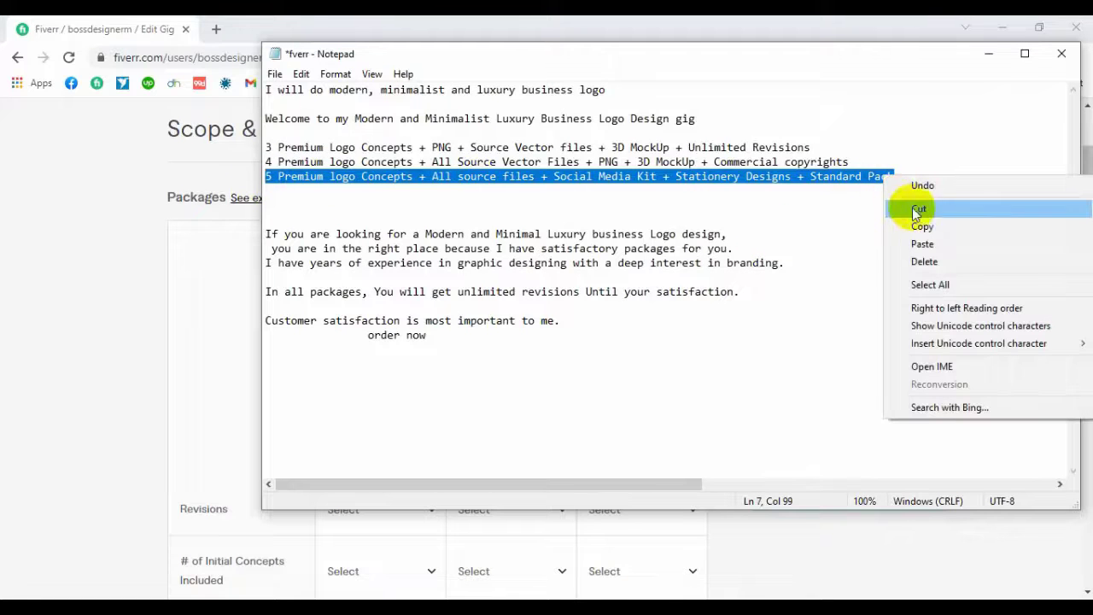
pyautogui.click(924, 209)
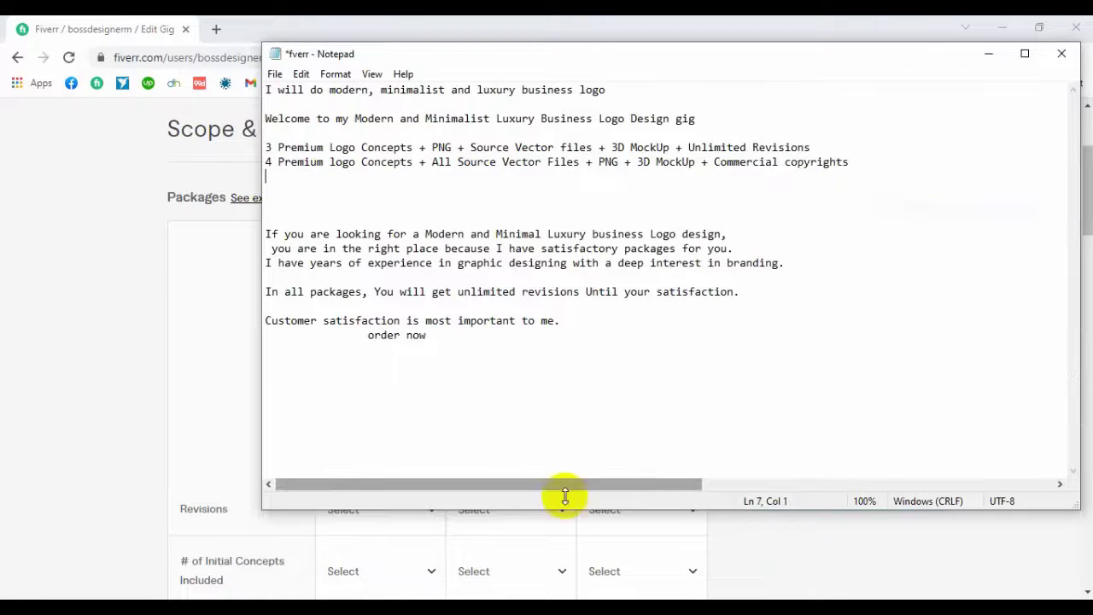
pyautogui.hotkey('alt', 'Tab')
pyautogui.click(645, 362)
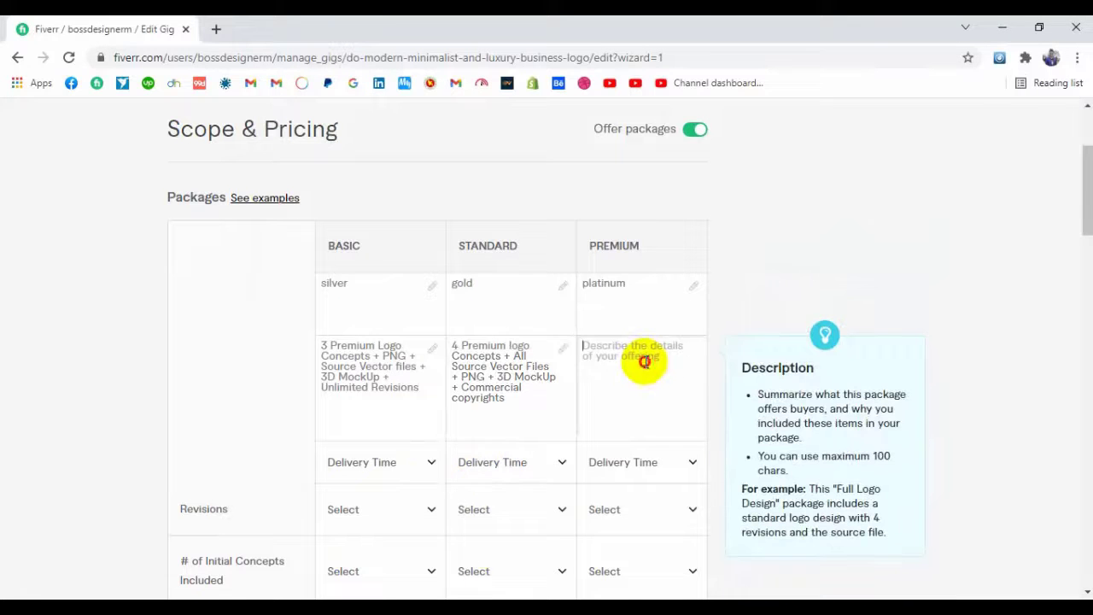
pyautogui.rightClick(645, 362)
pyautogui.click(684, 235)
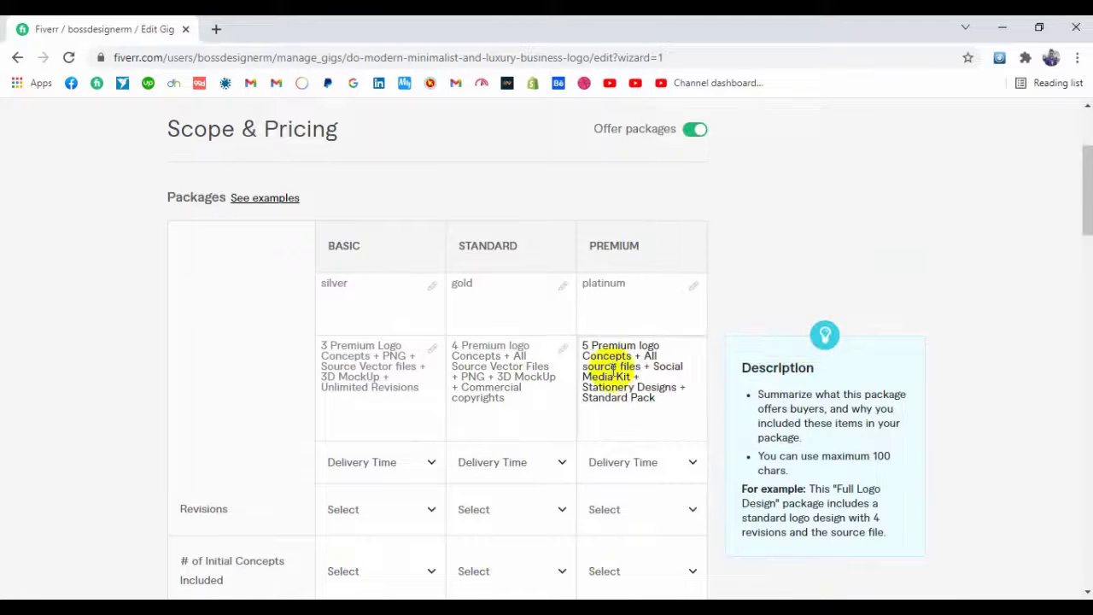
pyautogui.moveTo(578, 345); pyautogui.dragTo(680, 343)
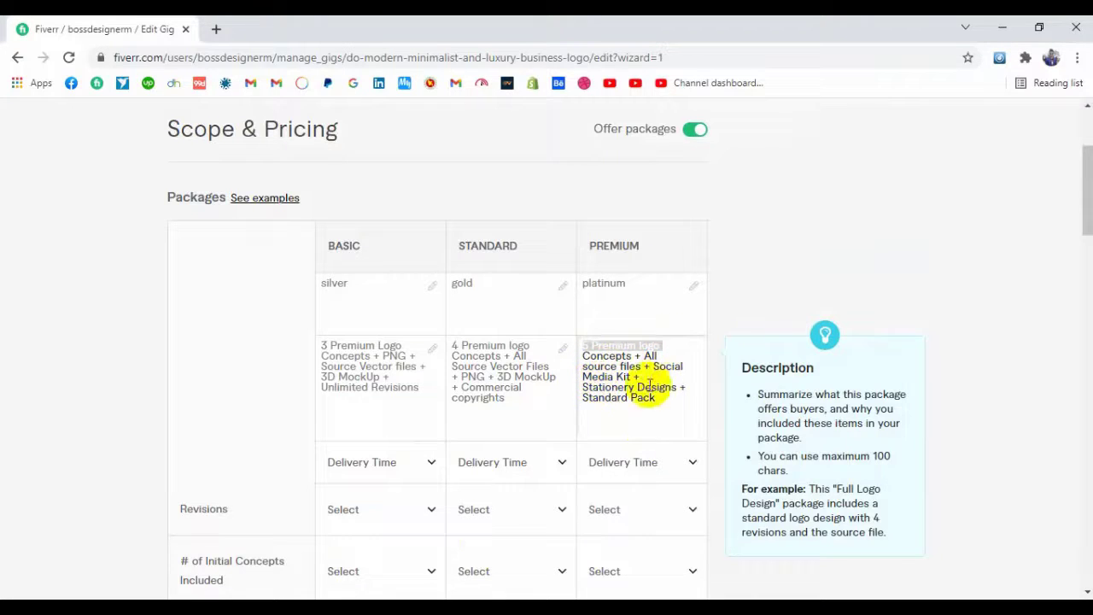
pyautogui.moveTo(673, 397); pyautogui.dragTo(586, 342)
pyautogui.click(627, 367)
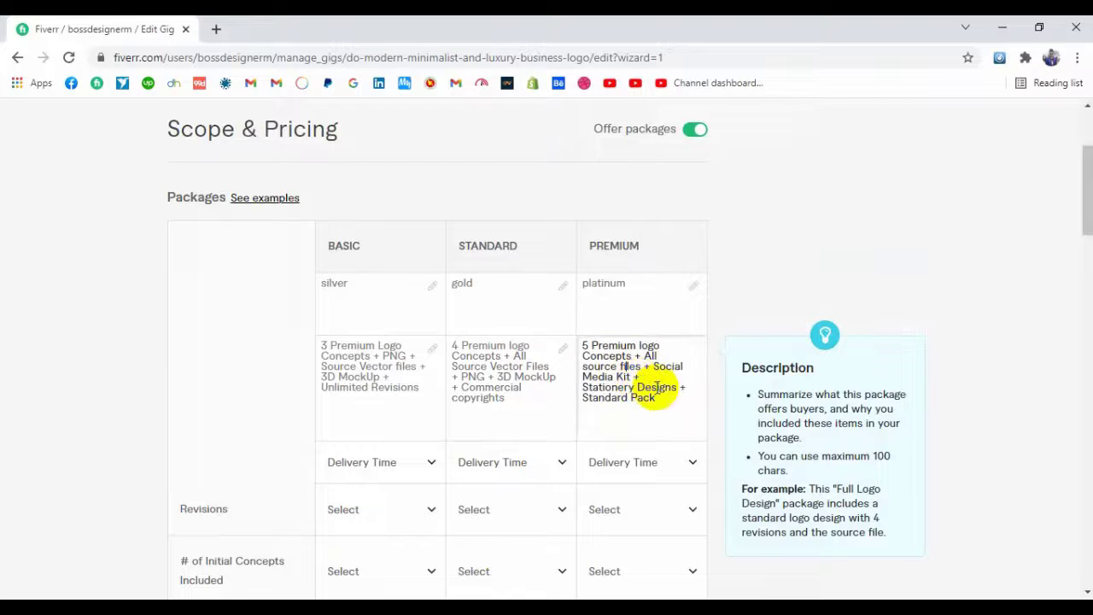
# Set the delivery time to 1 day for the Basic package and 2 days for both the Standard and Premium packages.
pyautogui.scroll(-2, 250, 449)
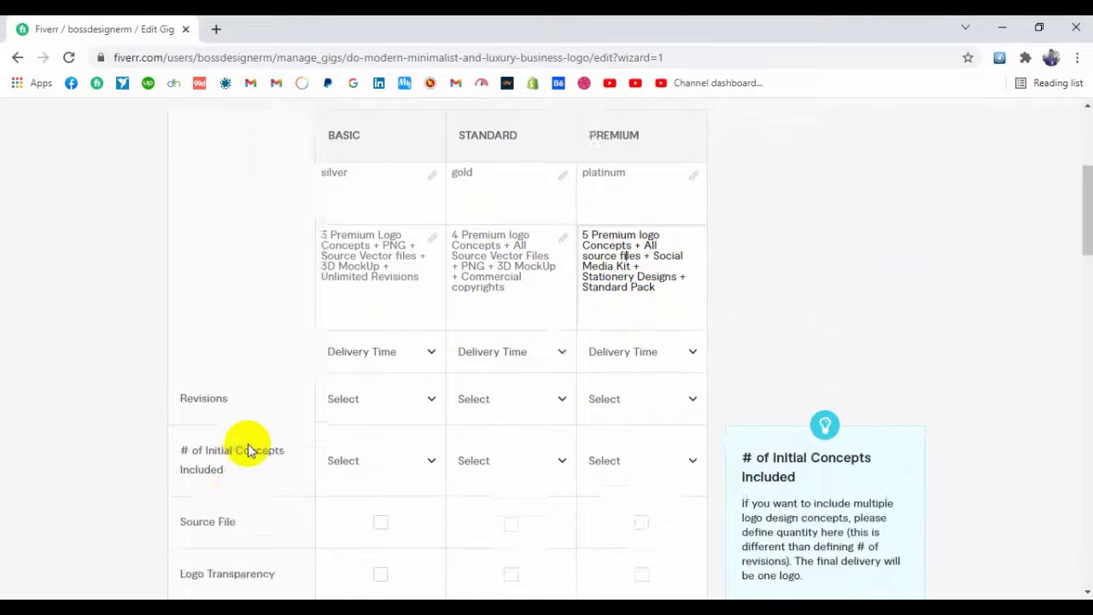
pyautogui.click(398, 305)
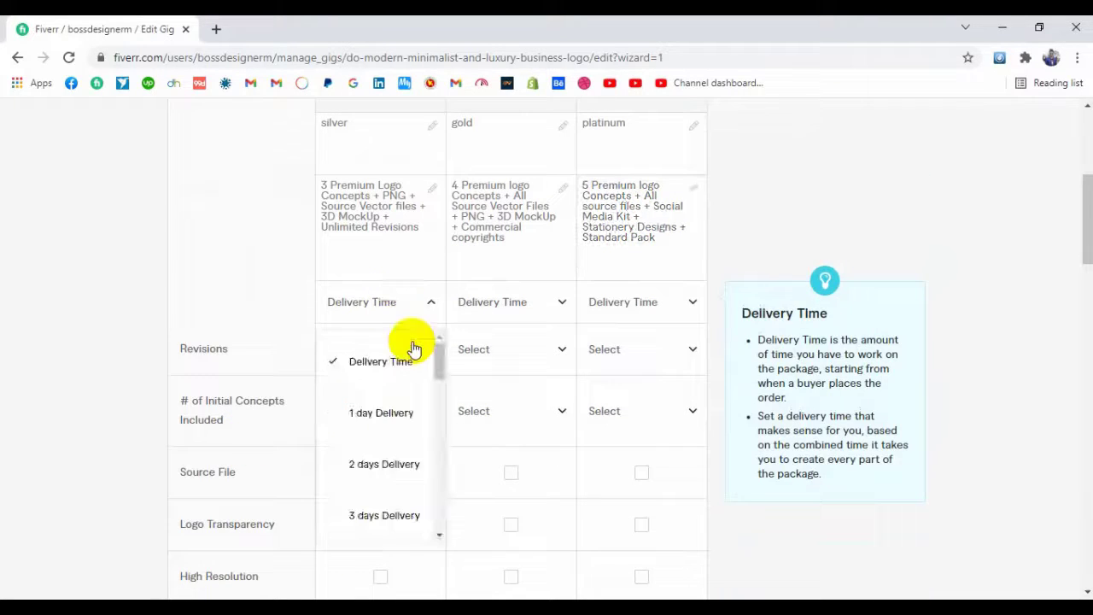
pyautogui.click(367, 411)
pyautogui.click(516, 304)
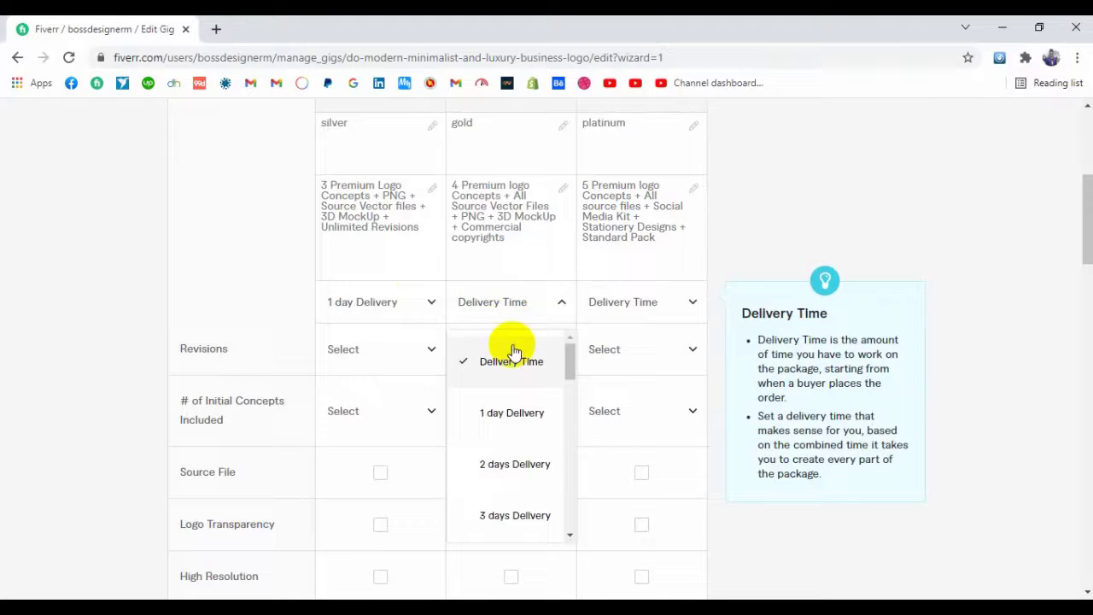
pyautogui.click(487, 466)
pyautogui.click(630, 309)
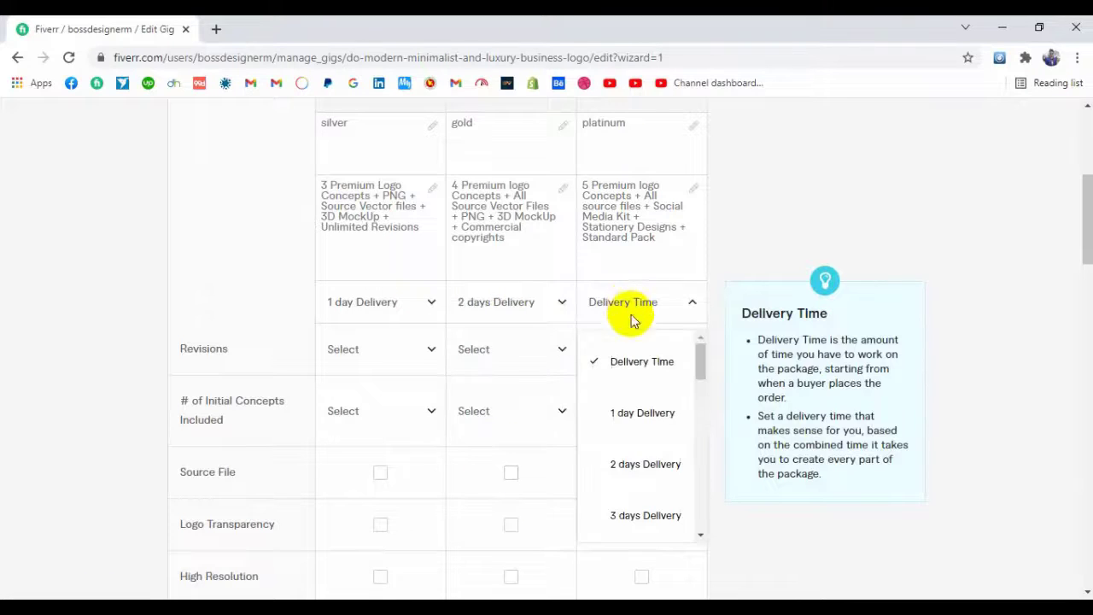
pyautogui.click(633, 473)
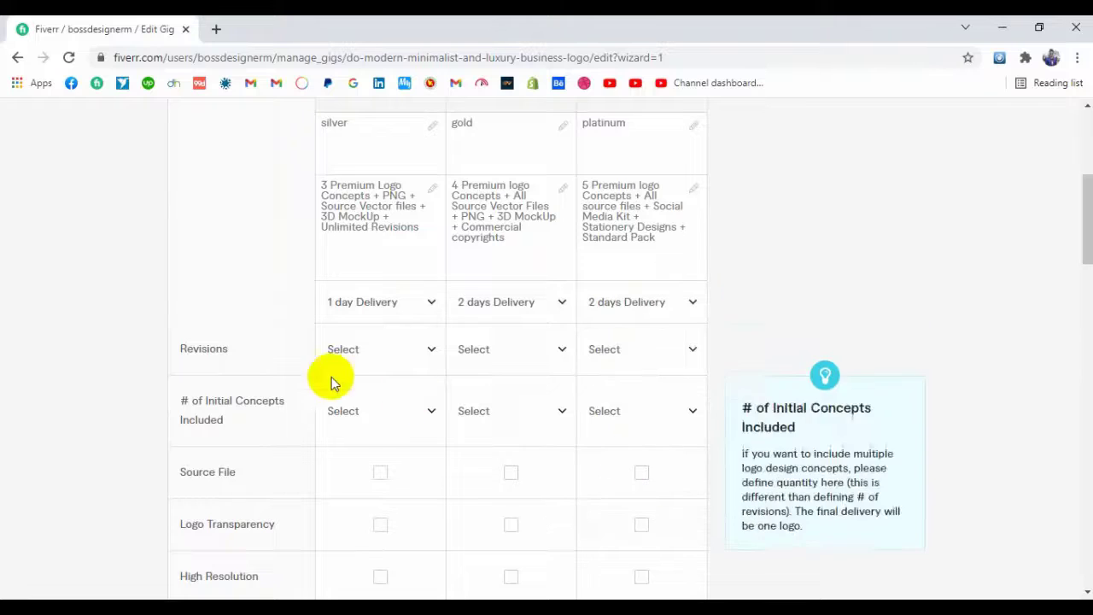
# Set the revisions to UNLIMITED for the Basic, Standard and Premium packages.
pyautogui.click(387, 350)
pyautogui.scroll(-8, 383, 486)
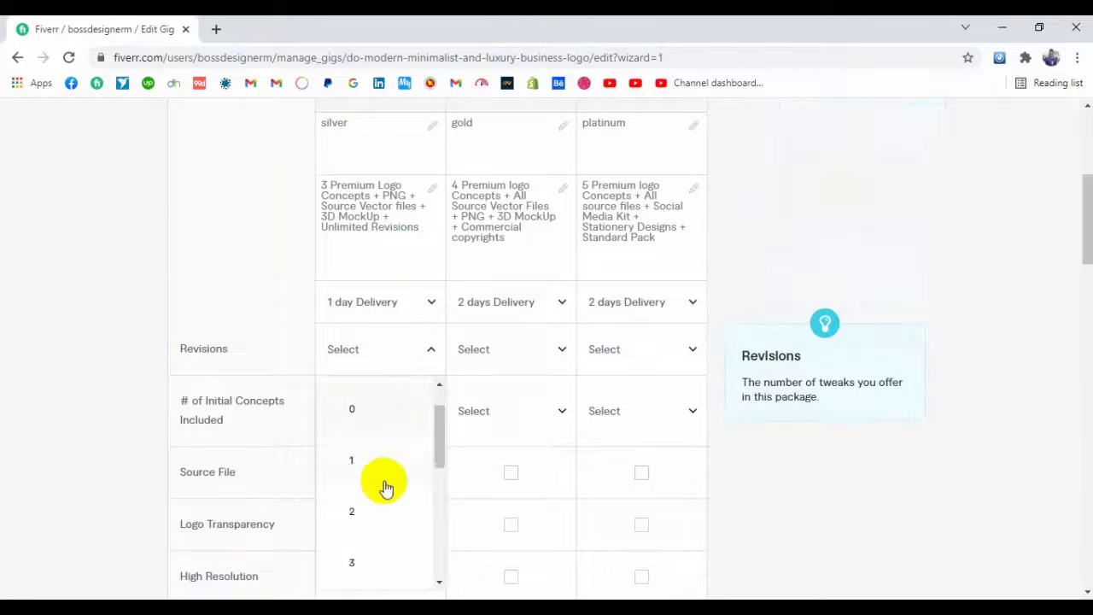
pyautogui.click(381, 416)
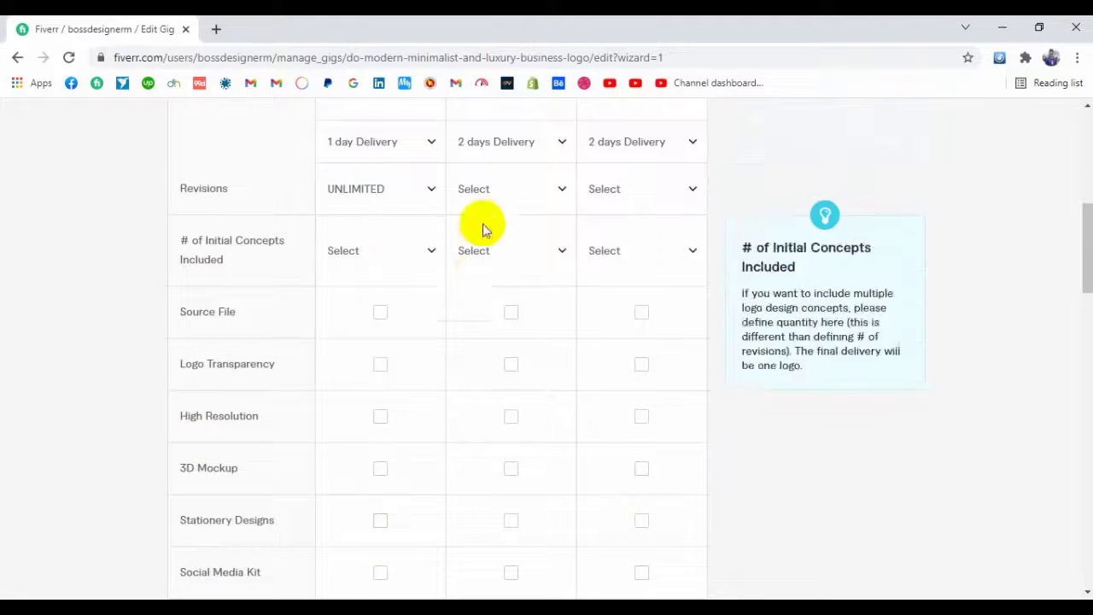
pyautogui.click(492, 189)
pyautogui.scroll(-4, 505, 369)
pyautogui.scroll(2, 514, 434)
pyautogui.scroll(4, 514, 434)
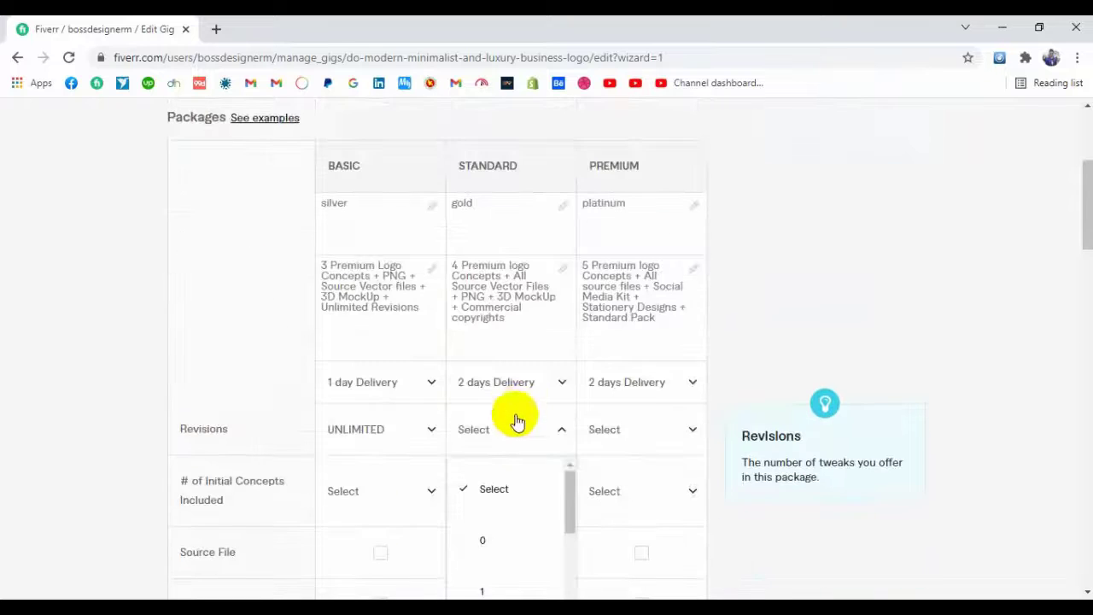
pyautogui.scroll(-5, 504, 479)
pyautogui.scroll(-3, 503, 511)
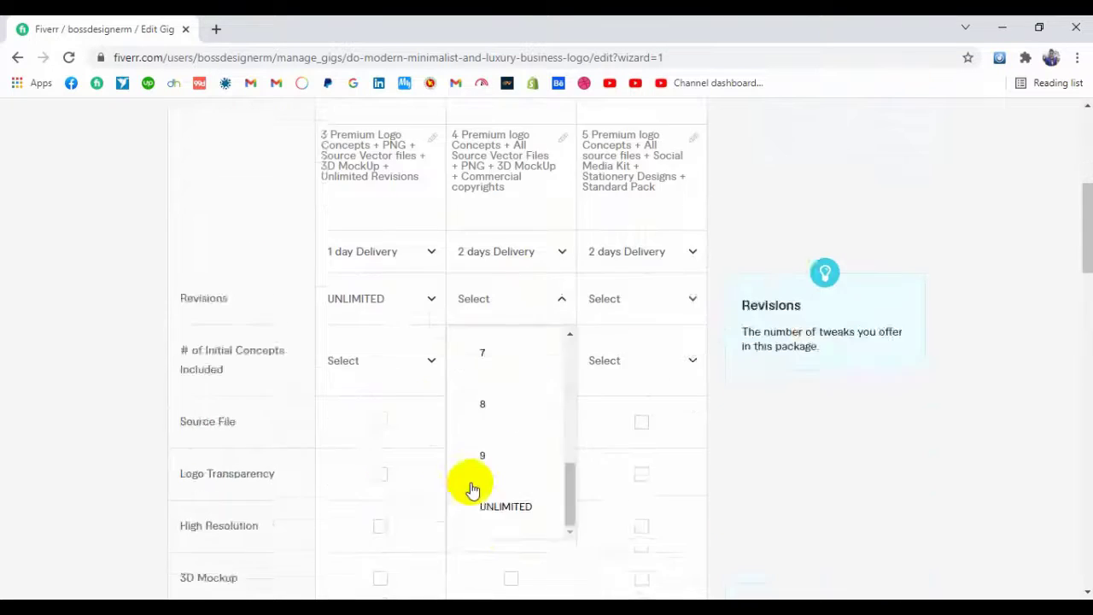
pyautogui.click(488, 392)
pyautogui.click(637, 189)
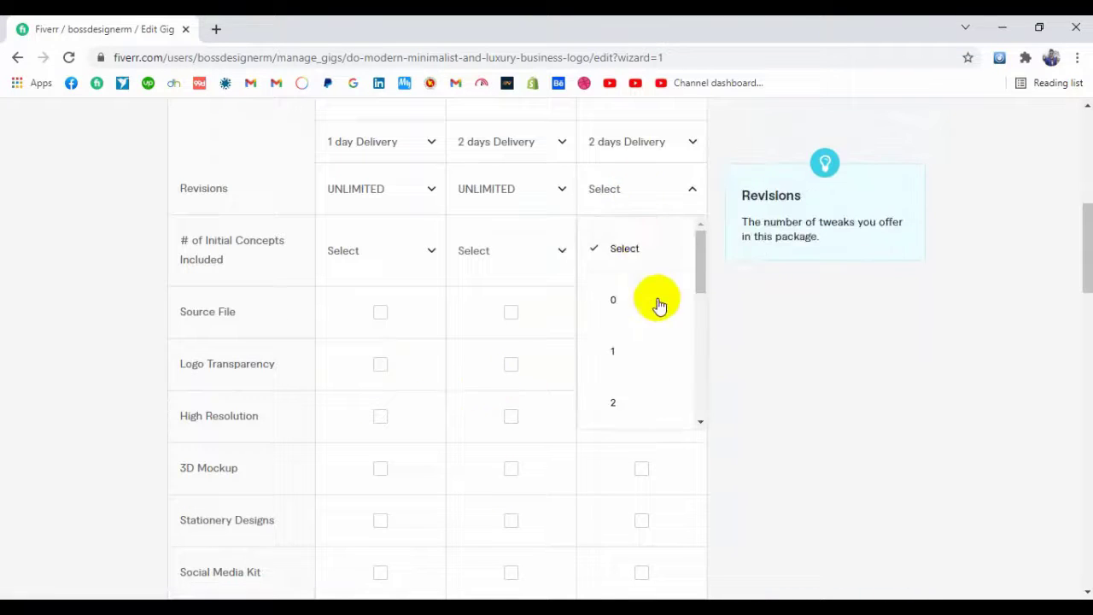
pyautogui.scroll(-5, 654, 341)
pyautogui.click(619, 402)
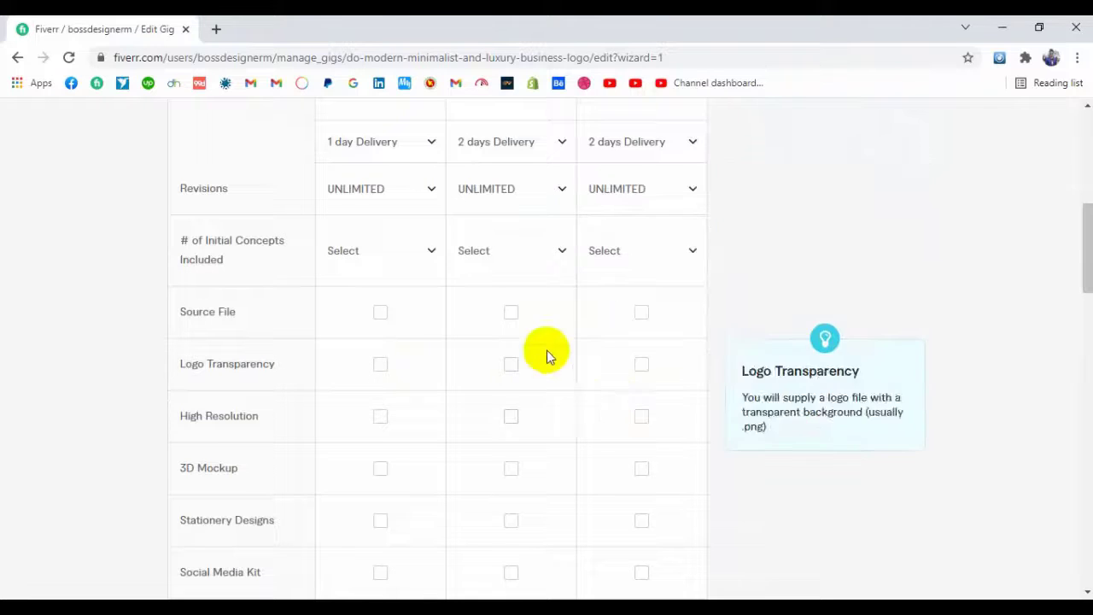
# Set the number of initial concepts included to 3 for Basic, 4 for Standard and 5 for Premium.
pyautogui.click(341, 251)
pyautogui.click(361, 472)
pyautogui.click(479, 280)
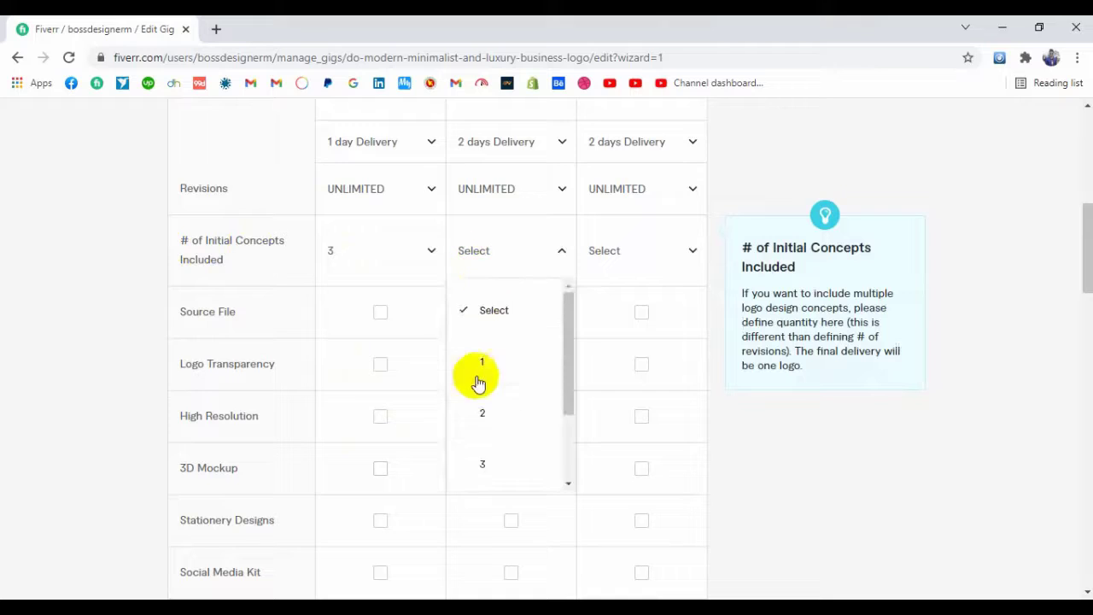
pyautogui.scroll(-2, 482, 410)
pyautogui.click(488, 440)
pyautogui.click(606, 246)
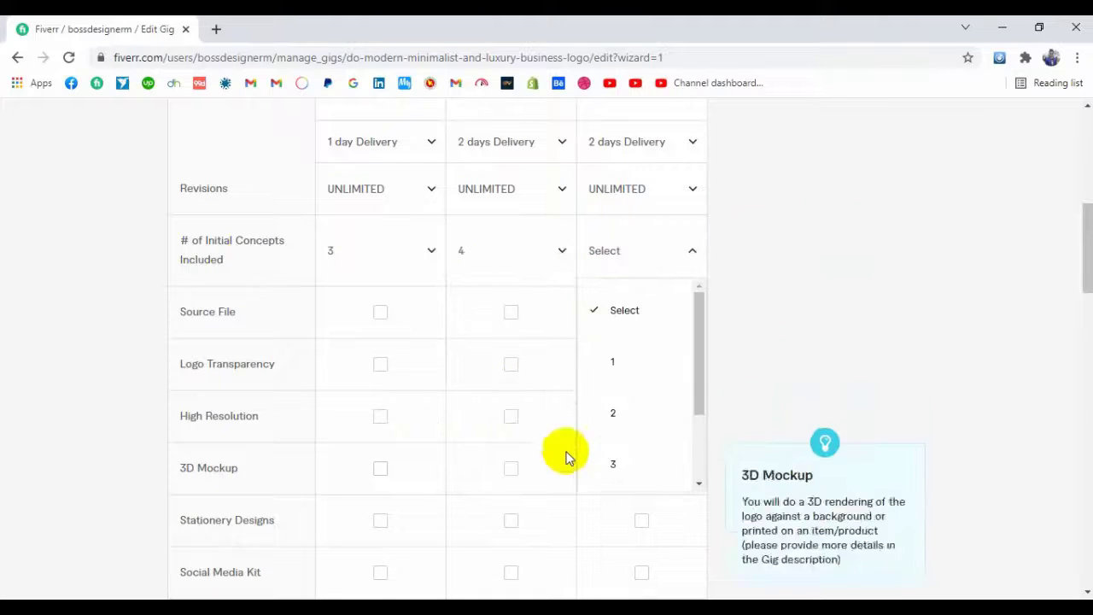
pyautogui.scroll(-2, 645, 453)
pyautogui.click(646, 482)
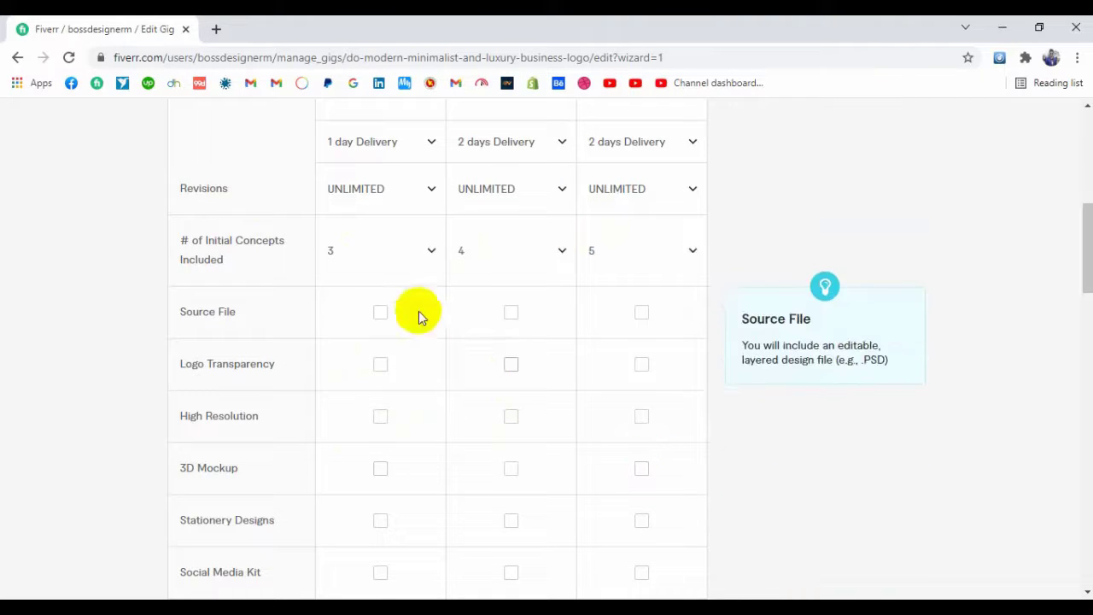
# Include Source File and Logo Transparency in the Basic package.
pyautogui.scroll(5, 367, 314)
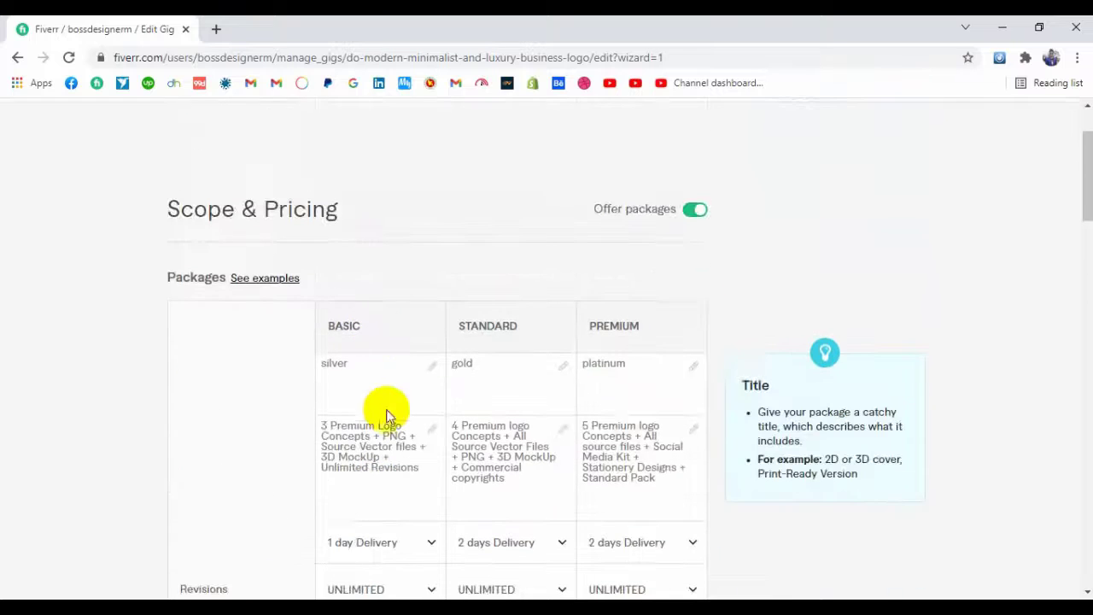
pyautogui.scroll(-4, 375, 453)
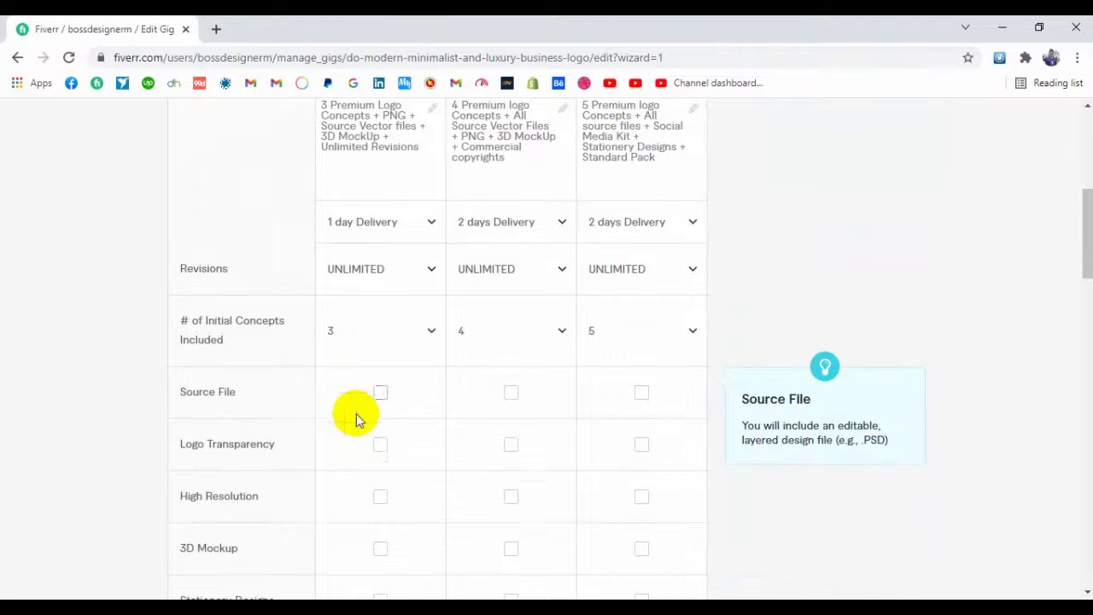
pyautogui.click(380, 393)
pyautogui.scroll(-1, 395, 381)
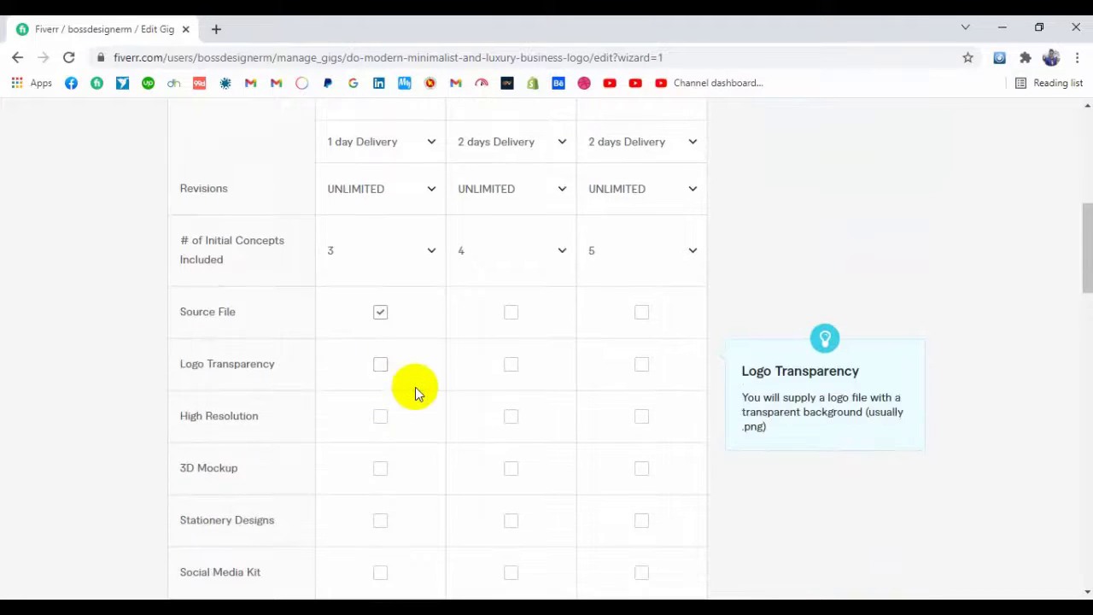
pyautogui.click(378, 366)
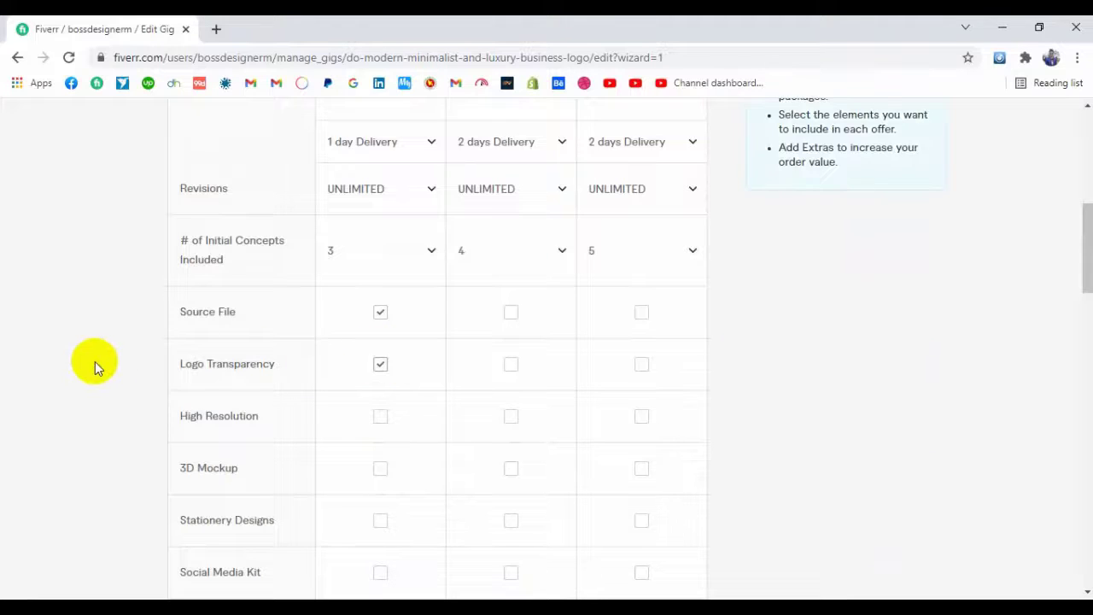
# Include High Resolution and 3D Mockup in the Basic package.
pyautogui.scroll(-1, 93, 364)
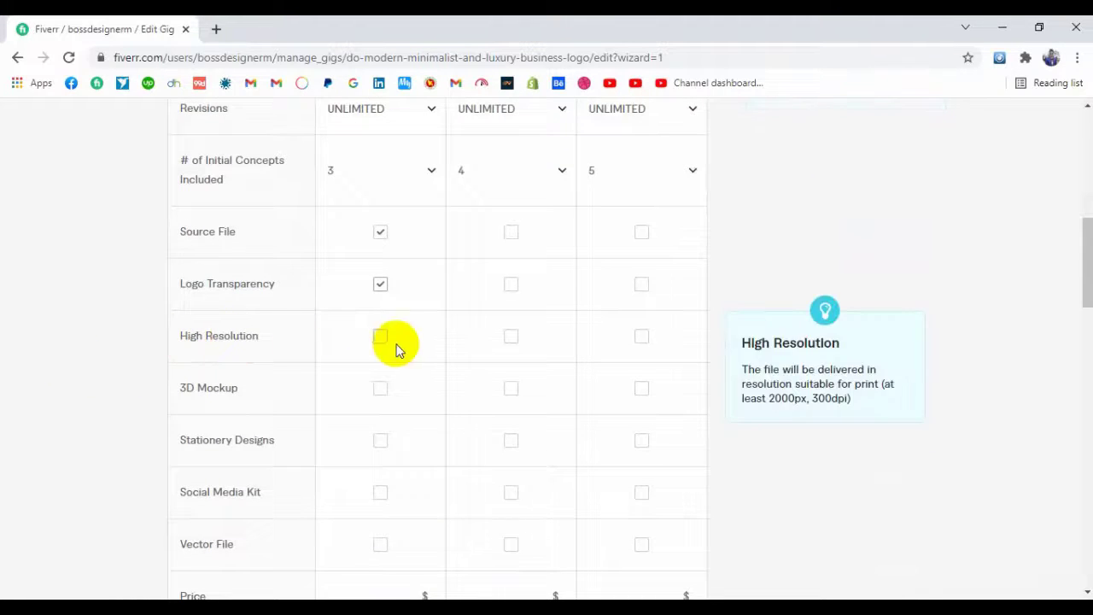
pyautogui.scroll(-1, 131, 399)
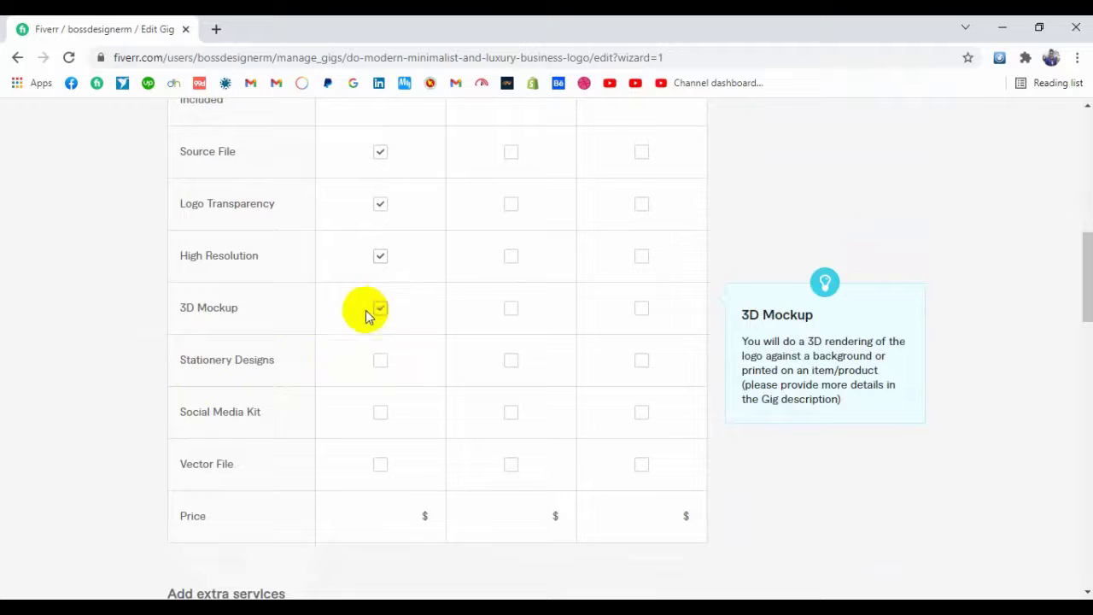
# Include Source File, Logo Transparency, High Resolution, 3D Mockup and Vector File in the Standard package.
pyautogui.scroll(2, 478, 346)
pyautogui.click(507, 313)
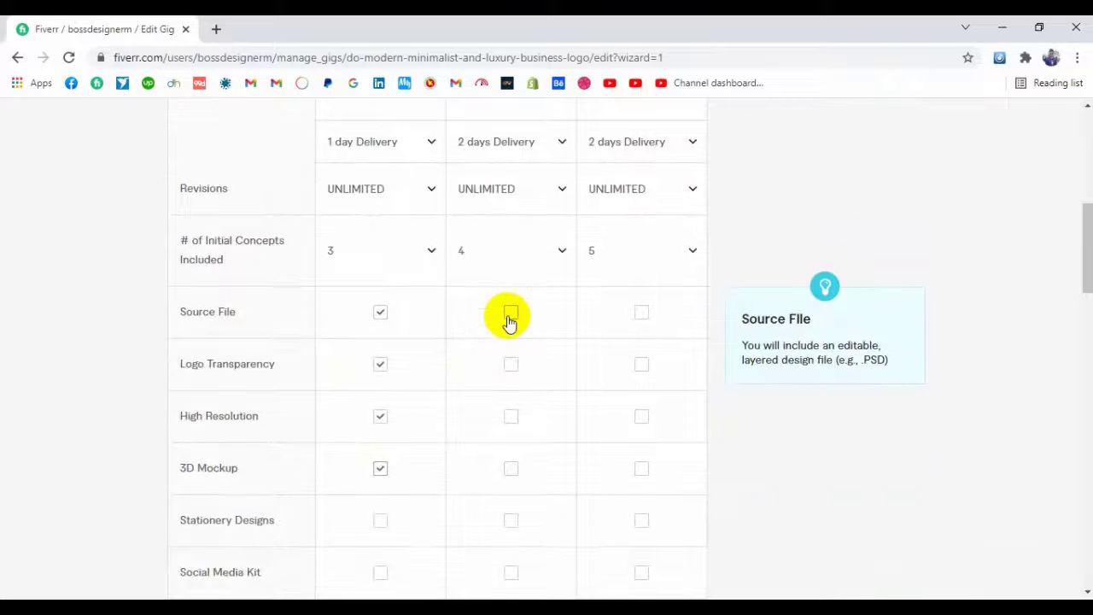
pyautogui.click(513, 363)
pyautogui.click(511, 415)
pyautogui.click(511, 470)
pyautogui.scroll(-1, 333, 341)
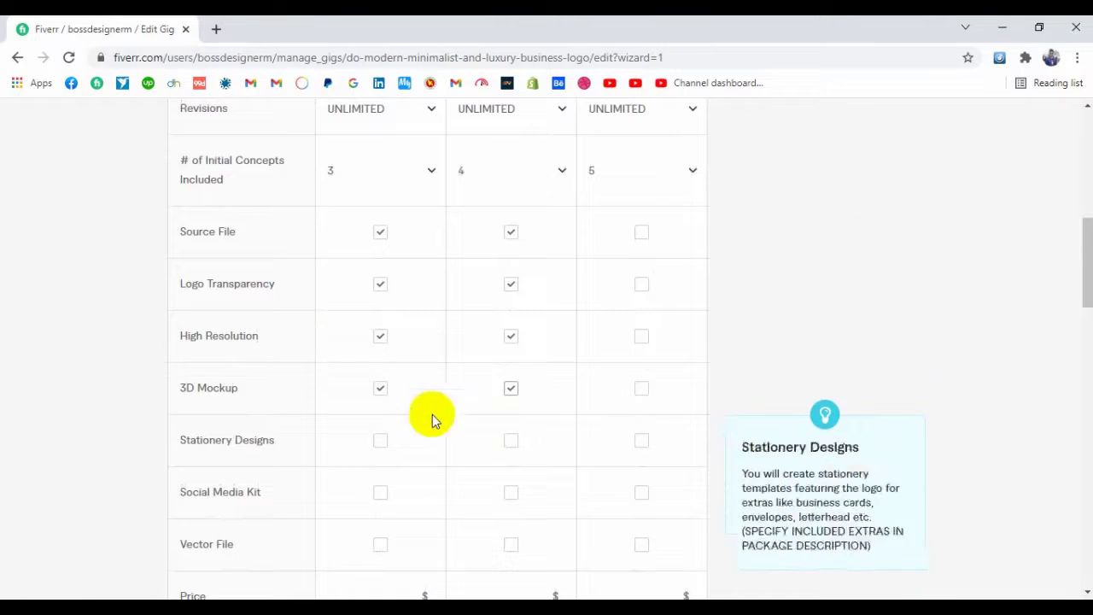
pyautogui.scroll(3, 478, 393)
pyautogui.scroll(2, 483, 201)
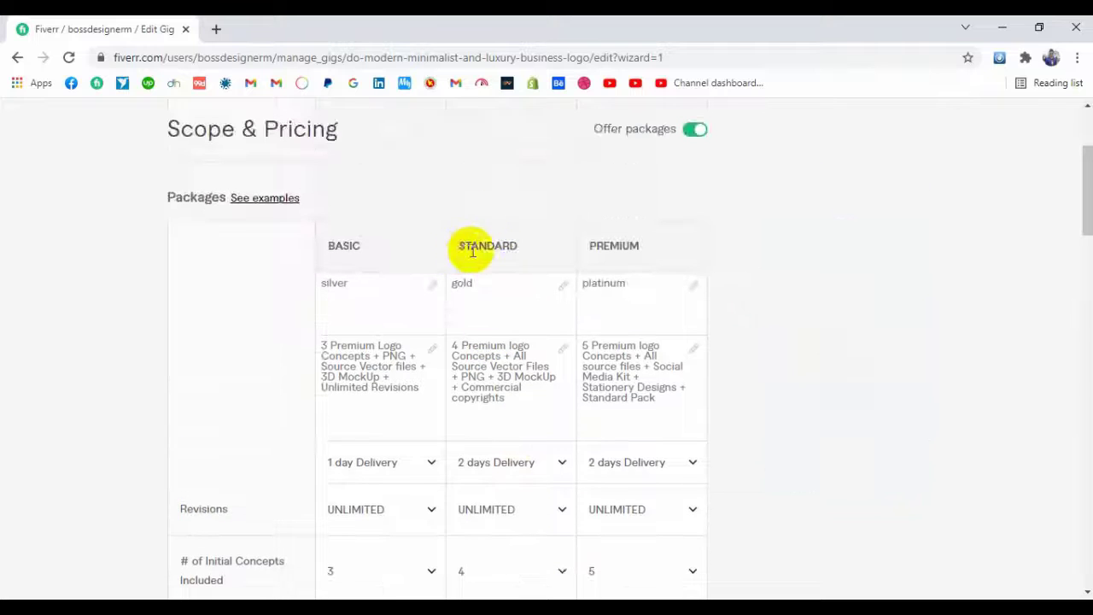
pyautogui.scroll(-6, 472, 252)
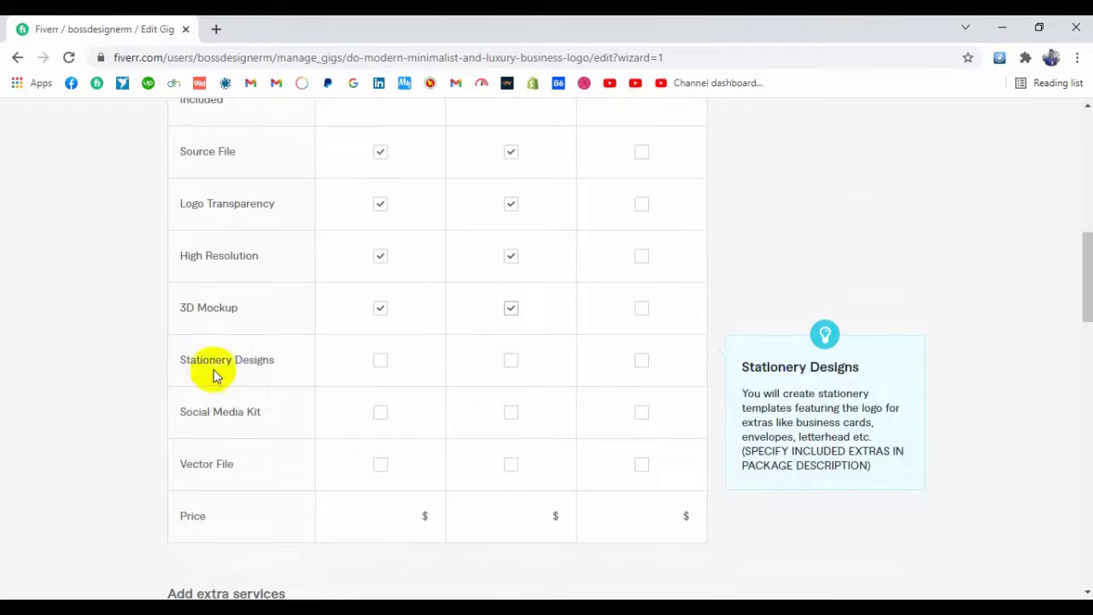
pyautogui.click(511, 466)
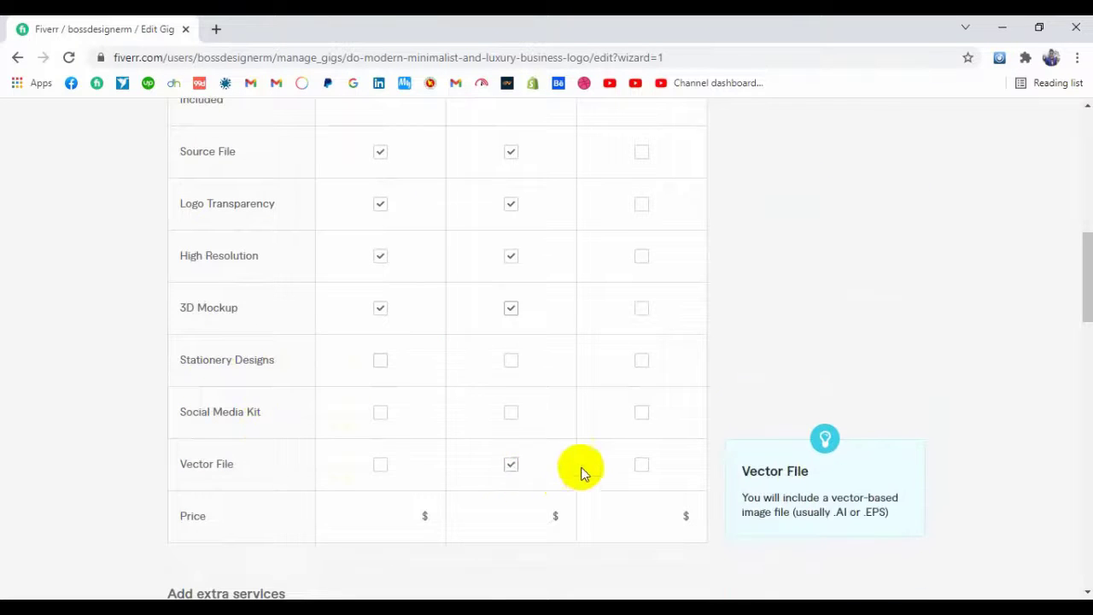
# Include all seven features in the Premium package, from Source File through Stationery Designs, Social Media Kit and Vector File.
pyautogui.scroll(2, 652, 464)
pyautogui.click(642, 312)
pyautogui.click(641, 364)
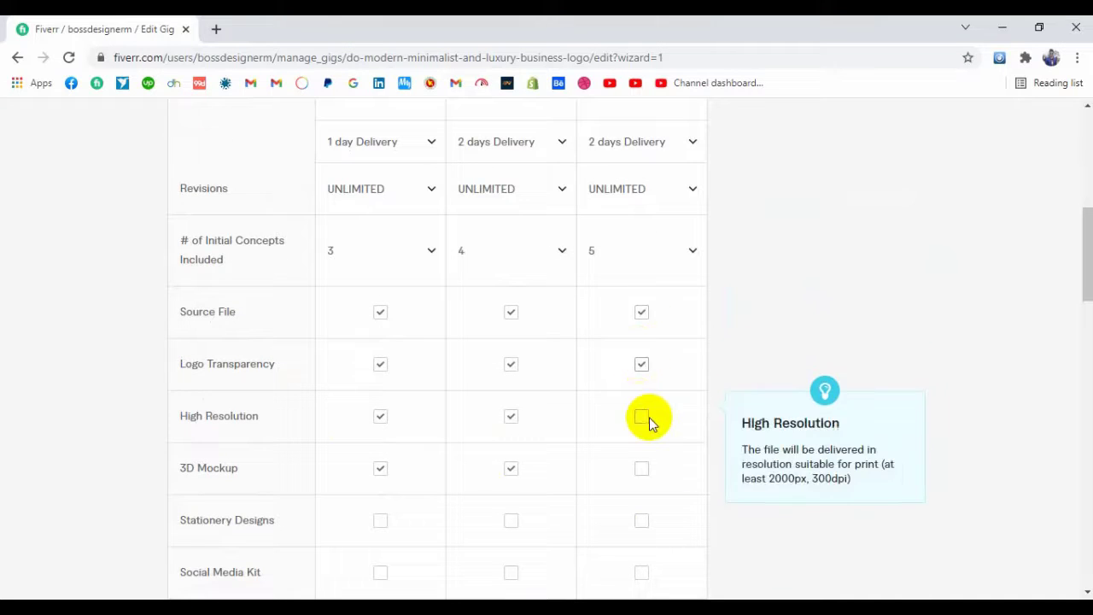
pyautogui.click(642, 417)
pyautogui.scroll(-2, 651, 451)
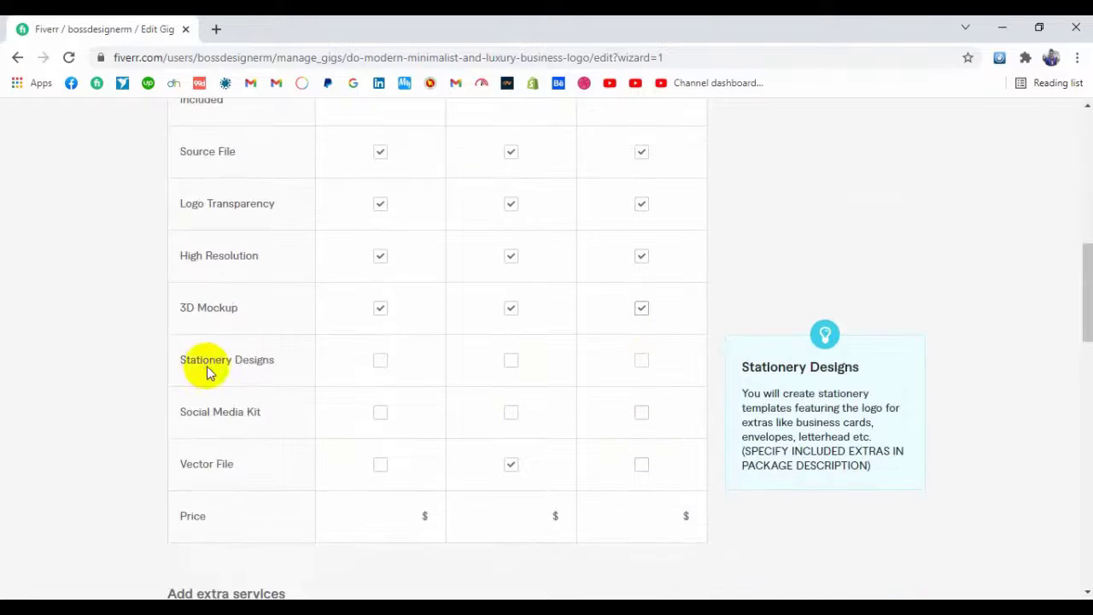
pyautogui.click(642, 362)
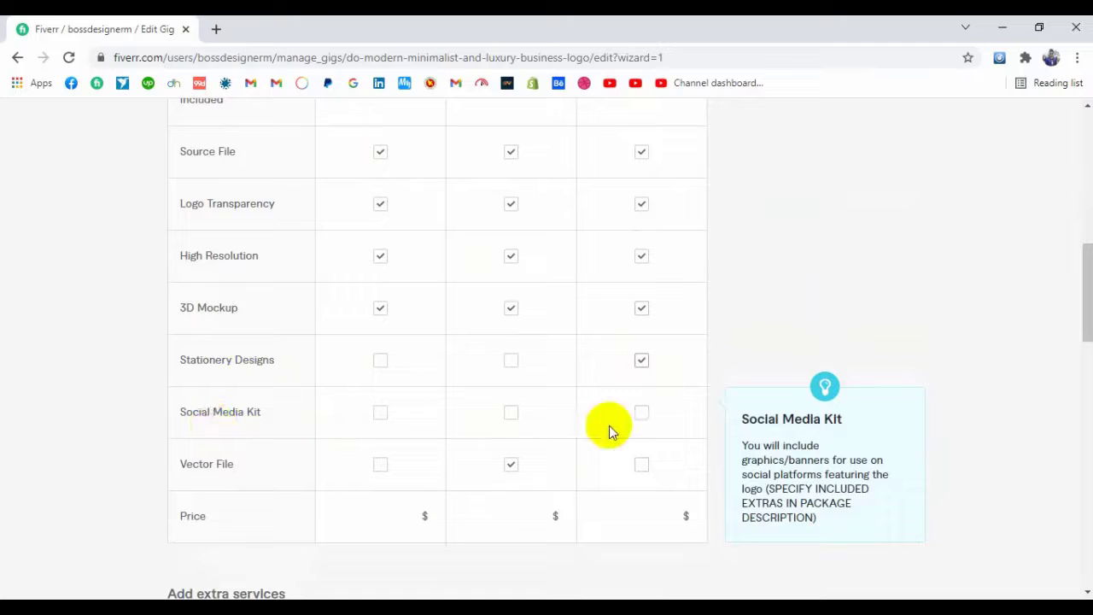
pyautogui.click(642, 417)
pyautogui.click(641, 465)
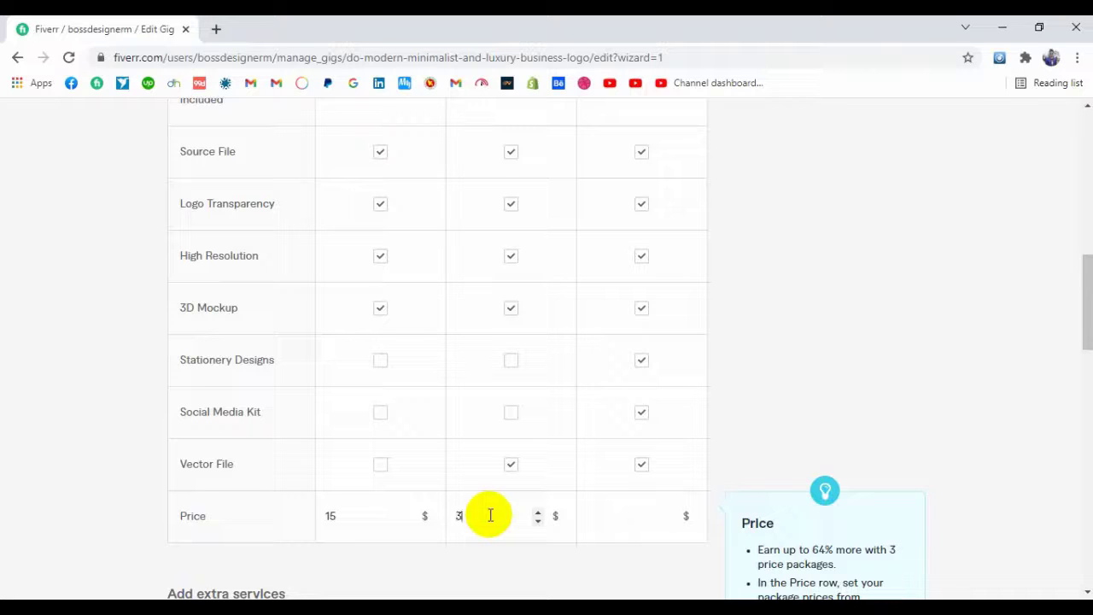
# Set the package prices to $15 for Basic, $35 for Standard and $45 for Premium.
pyautogui.click(489, 515)
pyautogui.write('35')
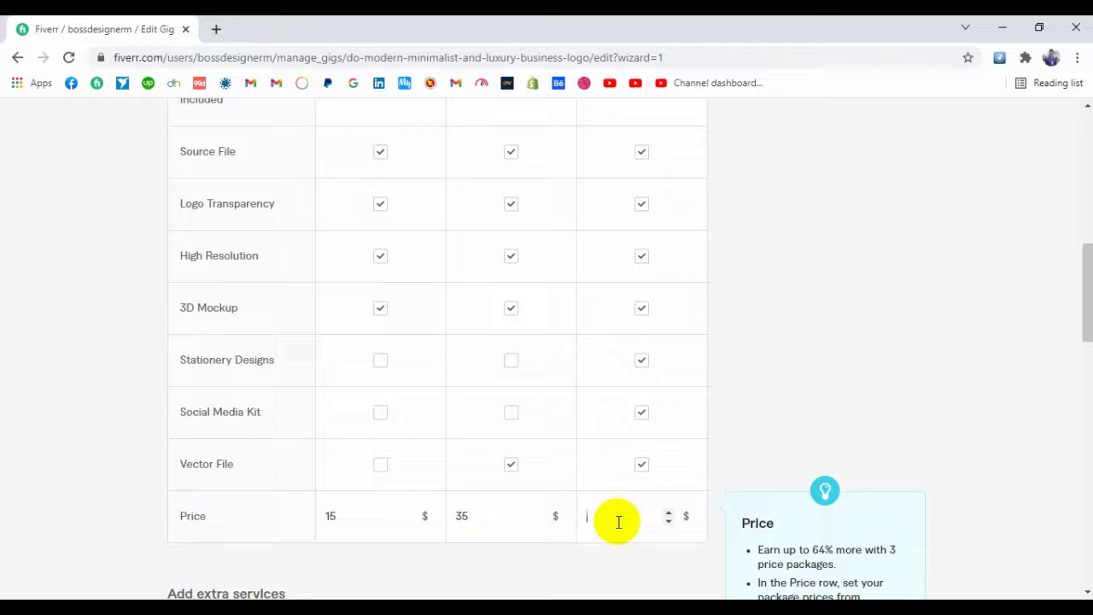
pyautogui.click(618, 523)
pyautogui.write('45')
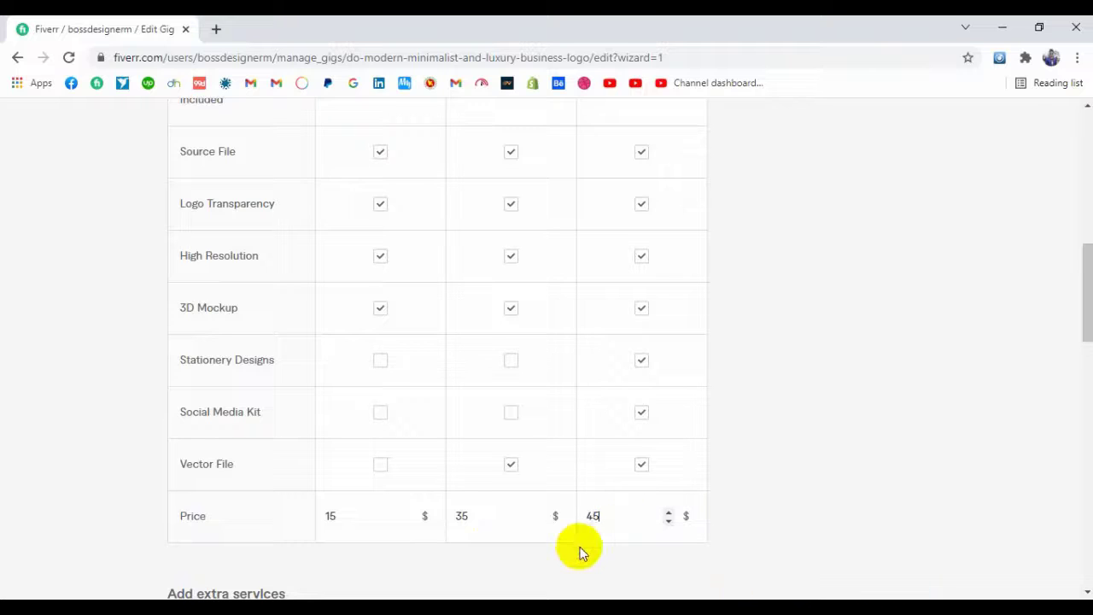
pyautogui.scroll(-1, 515, 510)
pyautogui.moveTo(457, 439); pyautogui.dragTo(598, 452)
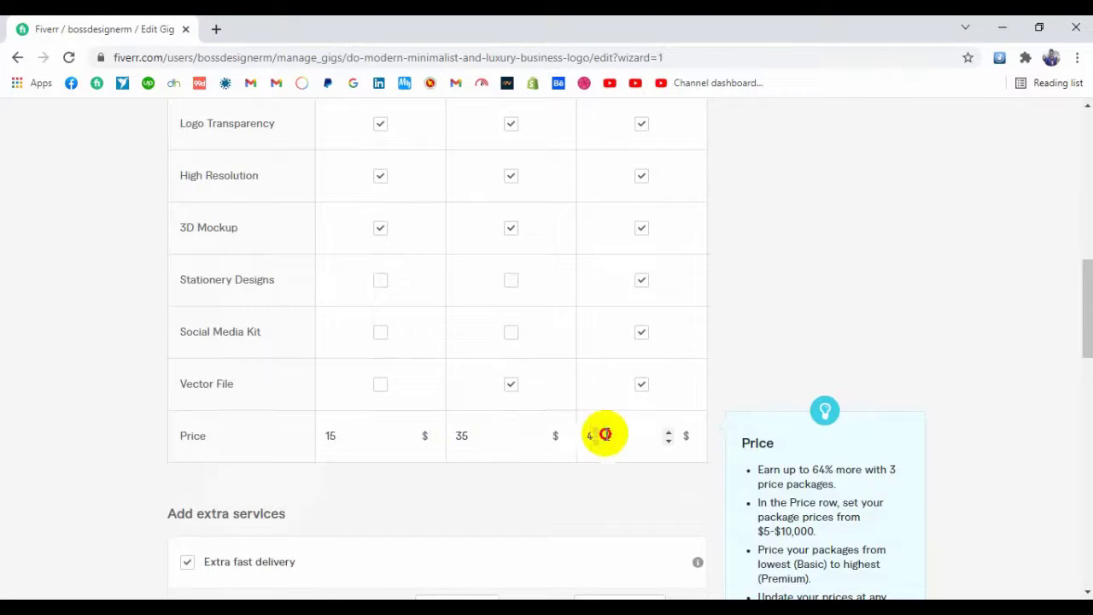
pyautogui.moveTo(465, 439); pyautogui.dragTo(427, 439)
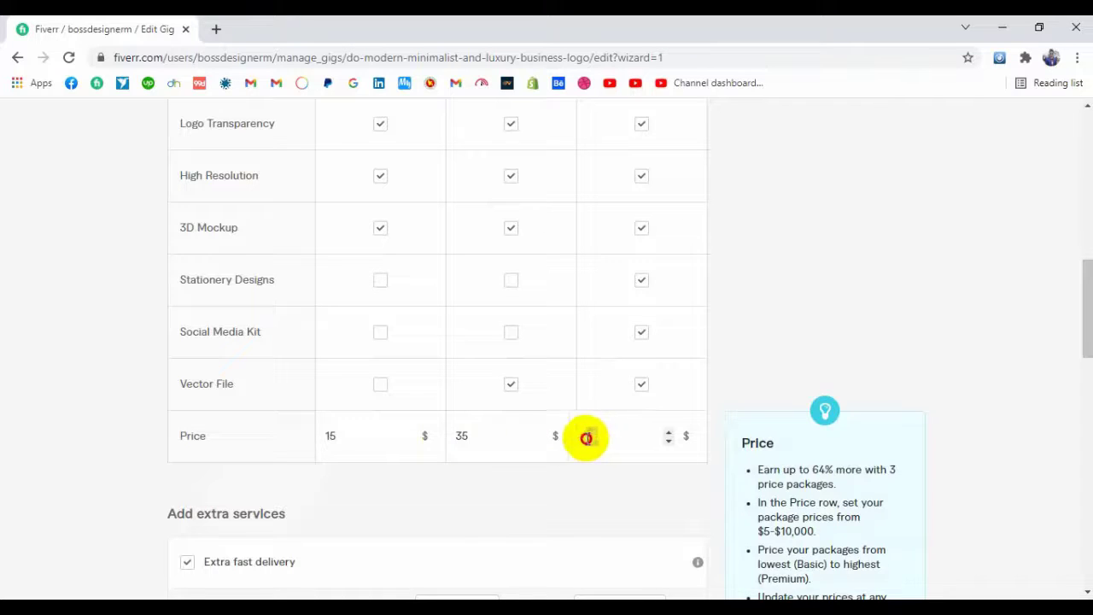
pyautogui.scroll(1, 615, 474)
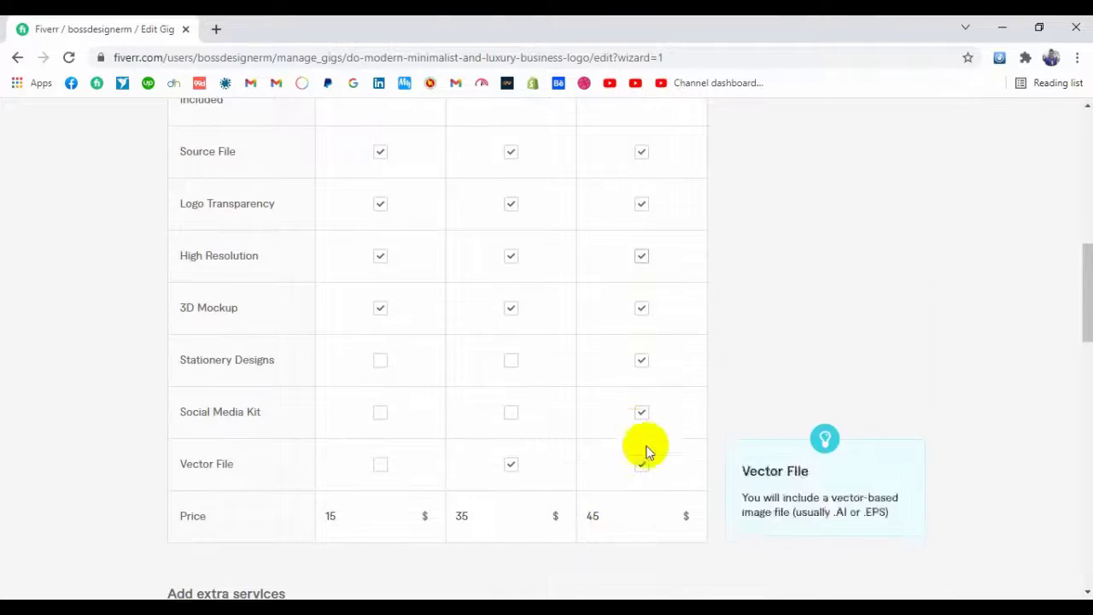
pyautogui.scroll(-1, 658, 454)
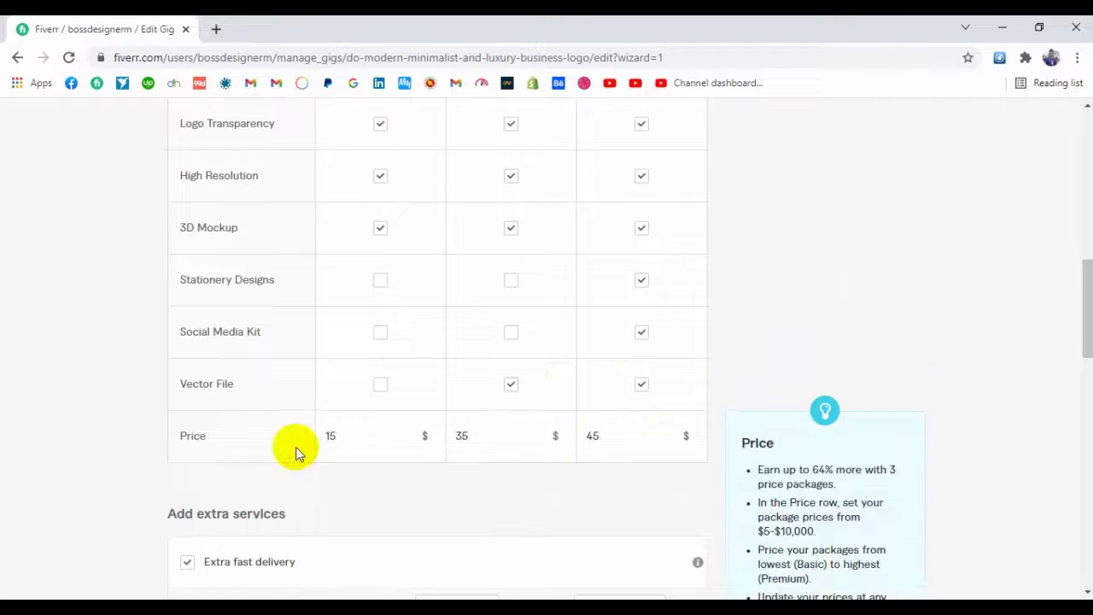
pyautogui.scroll(-1, 282, 470)
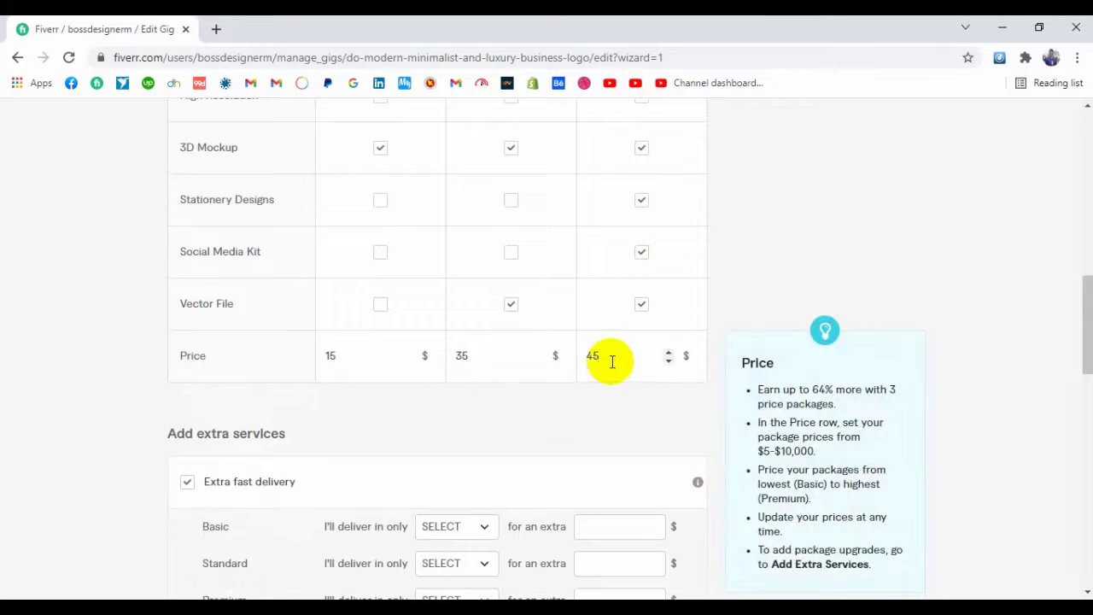
pyautogui.click(641, 402)
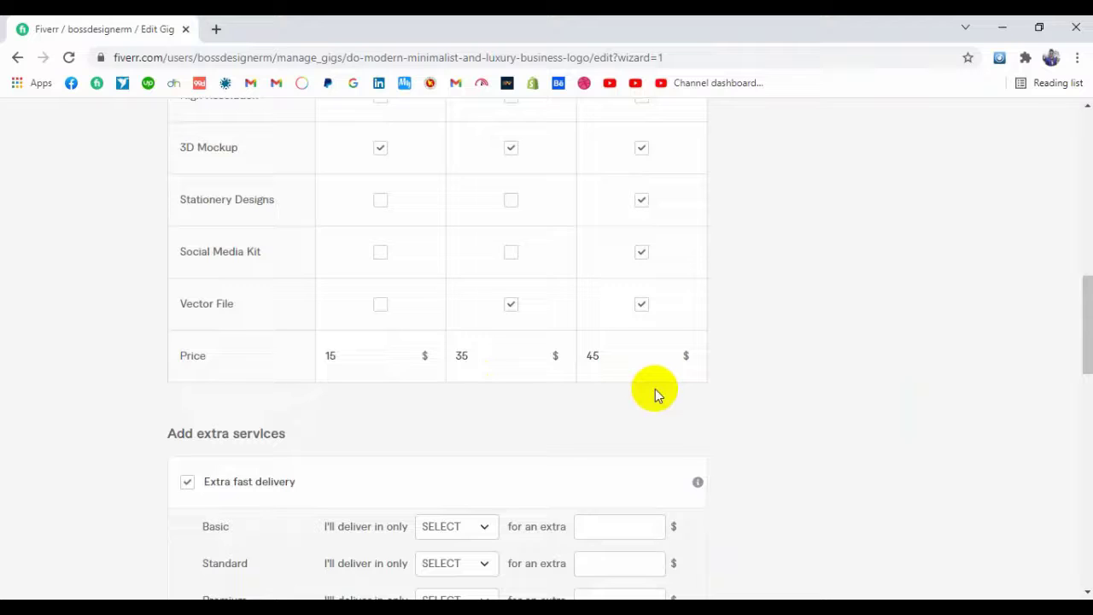
# Offer extra fast delivery in 1 day for an extra $10 on Standard and an extra $15 on Premium.
pyautogui.scroll(-2, 388, 423)
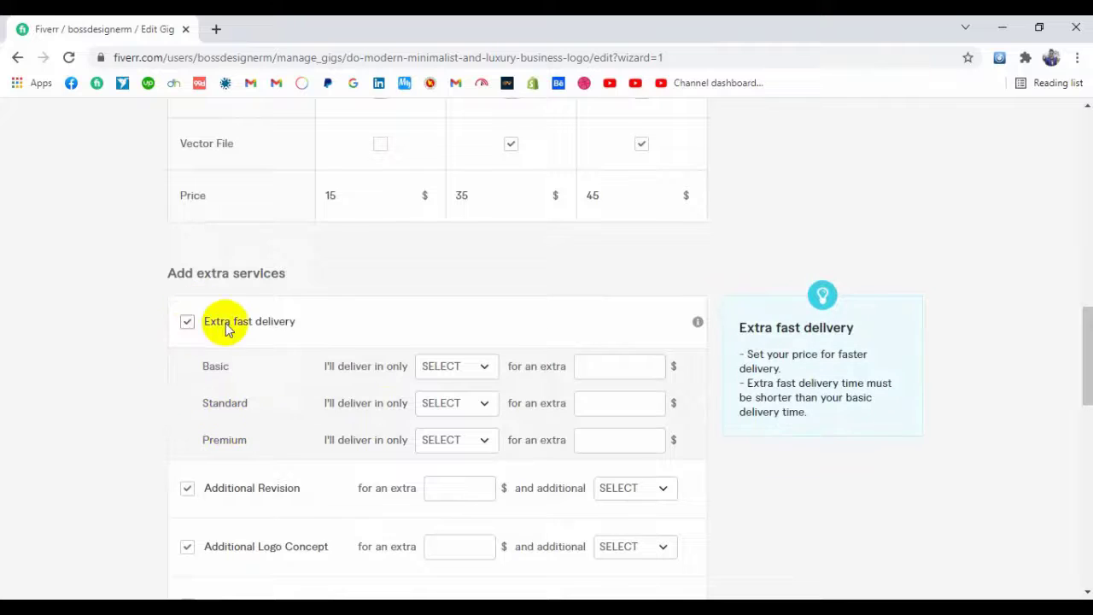
pyautogui.moveTo(233, 322); pyautogui.dragTo(379, 317)
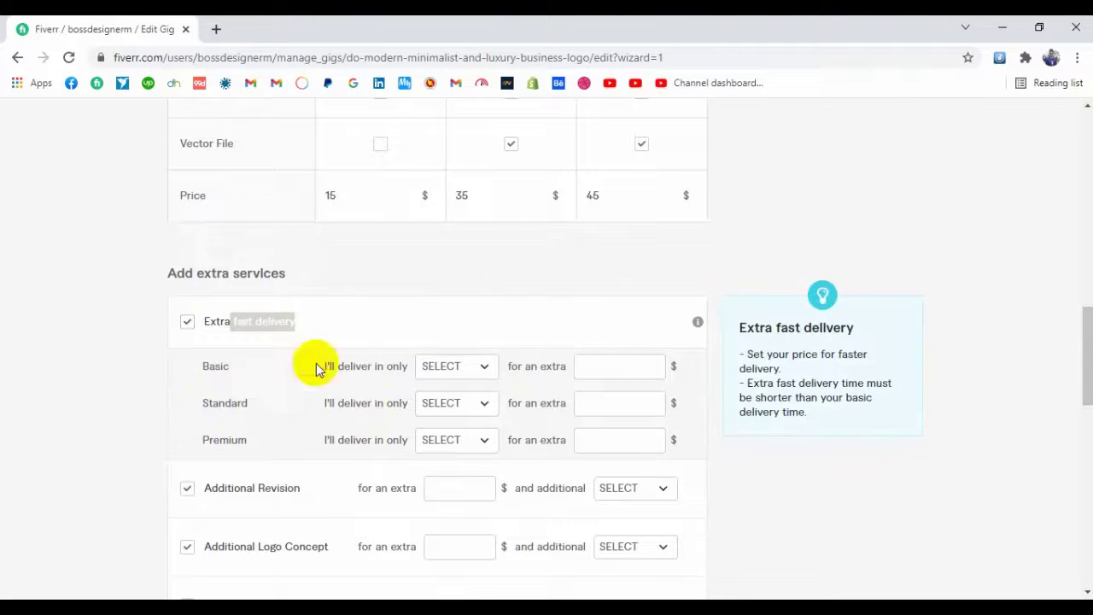
pyautogui.click(470, 402)
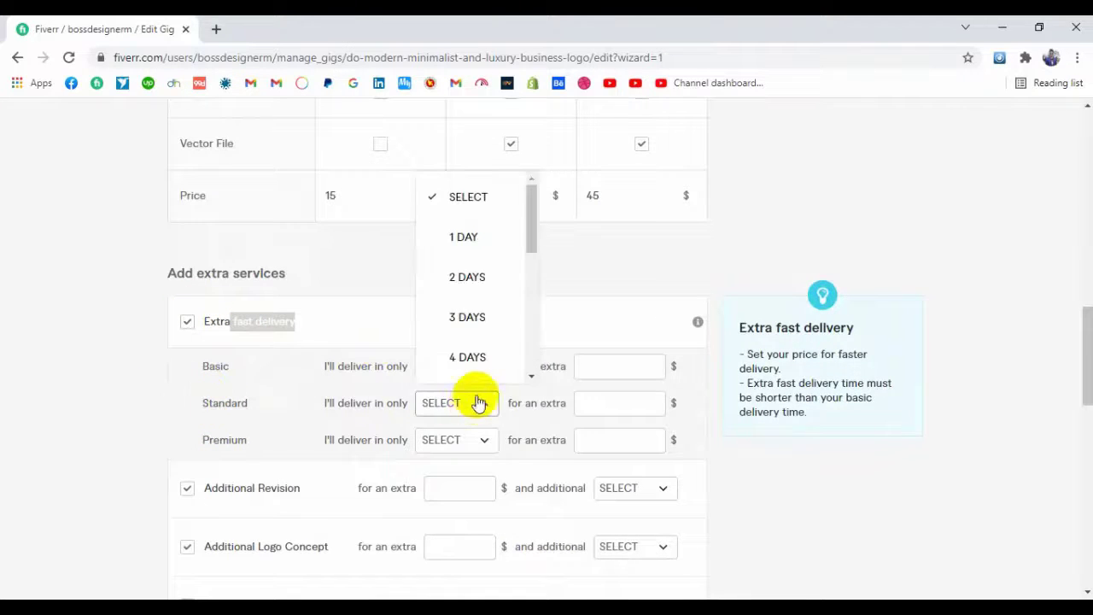
pyautogui.click(466, 239)
pyautogui.click(593, 397)
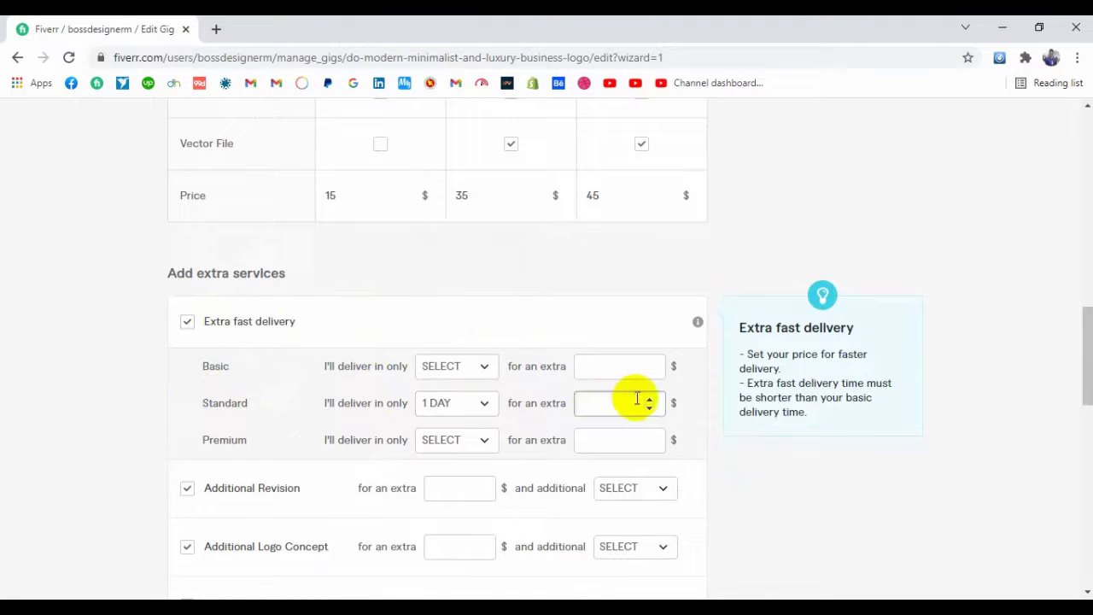
pyautogui.write('5')
pyautogui.press('BackSpace')
pyautogui.write('10')
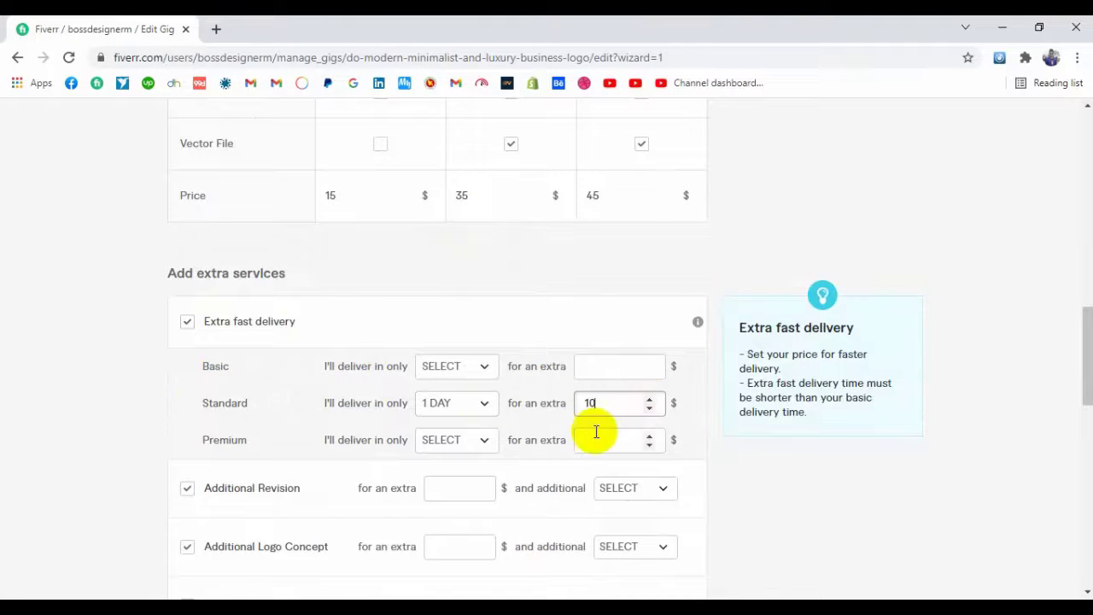
pyautogui.click(456, 441)
pyautogui.click(467, 274)
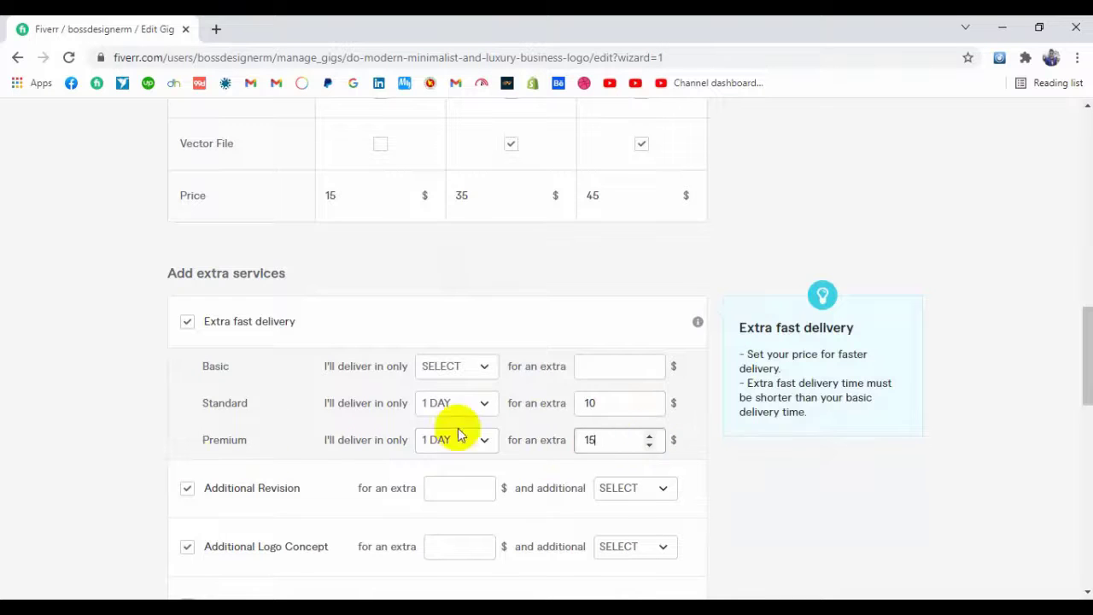
# Remove Additional Revision and Additional Logo Concept from the extra services.
pyautogui.scroll(-1, 240, 396)
pyautogui.scroll(-1, 70, 396)
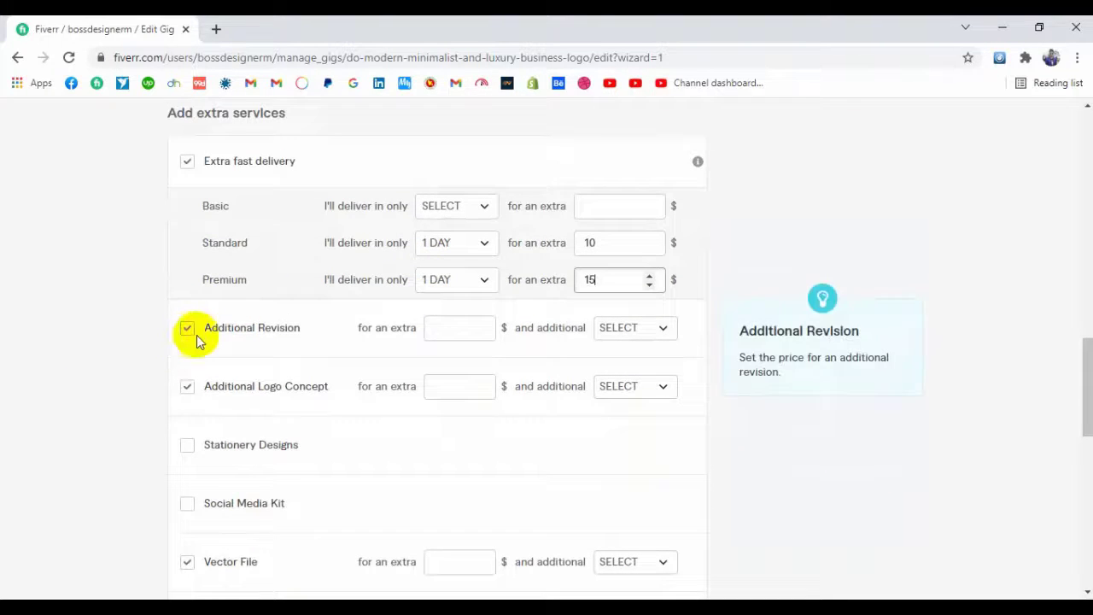
pyautogui.moveTo(208, 335); pyautogui.dragTo(281, 334)
pyautogui.click(187, 328)
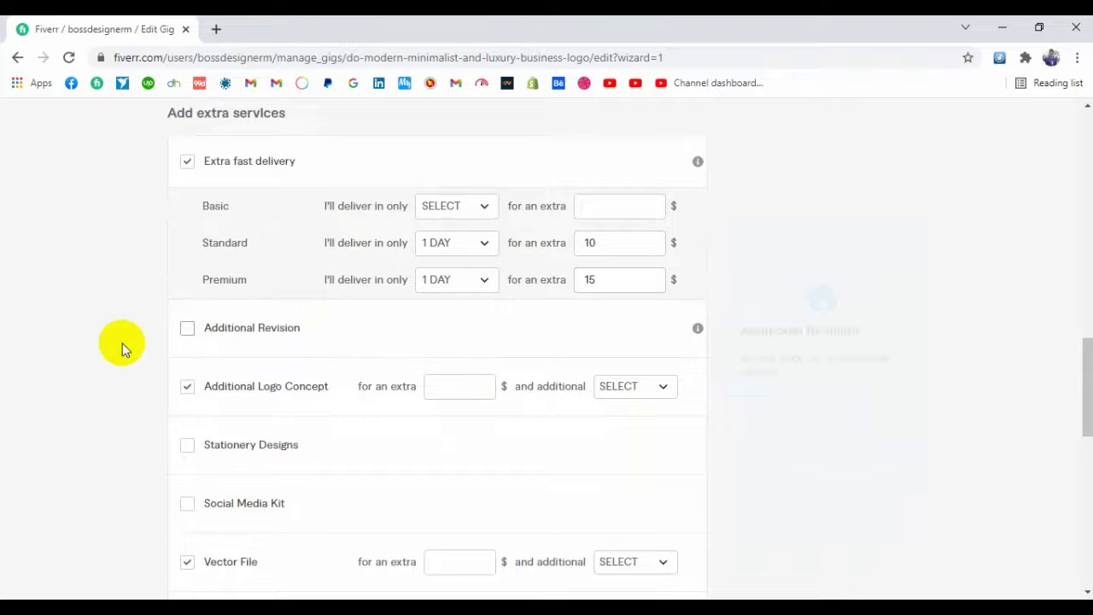
pyautogui.moveTo(207, 390); pyautogui.dragTo(347, 386)
pyautogui.click(187, 387)
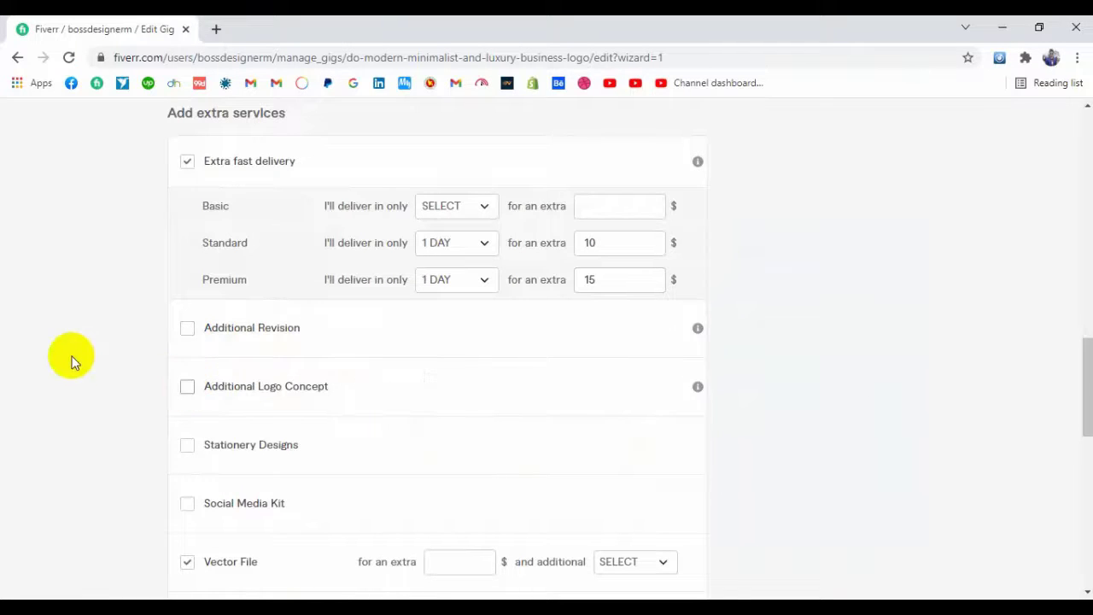
# Offer the Vector File extra for $10 with 1 additional day.
pyautogui.scroll(-1, 72, 361)
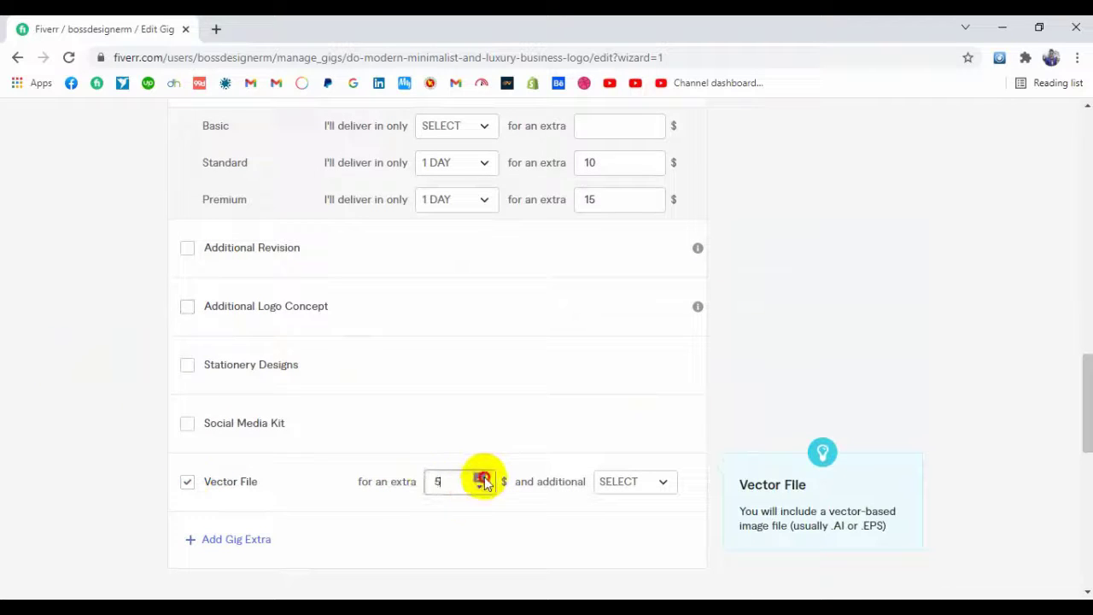
pyautogui.click(642, 484)
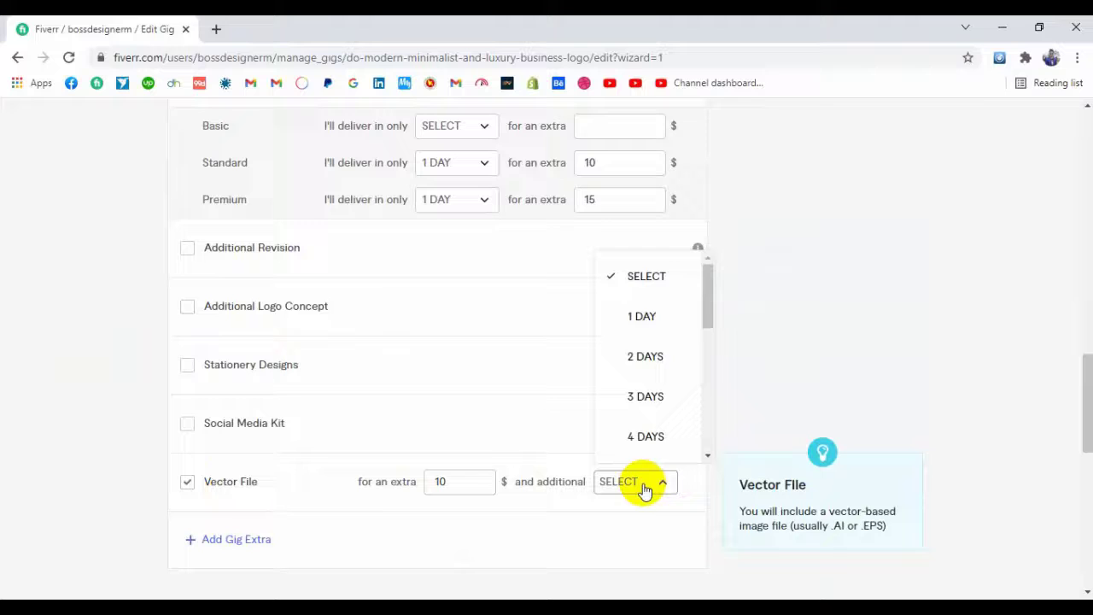
pyautogui.click(658, 317)
# Save the pricing, continue to Description & FAQ, and place the cursor in the gig description.
pyautogui.scroll(-2, 330, 459)
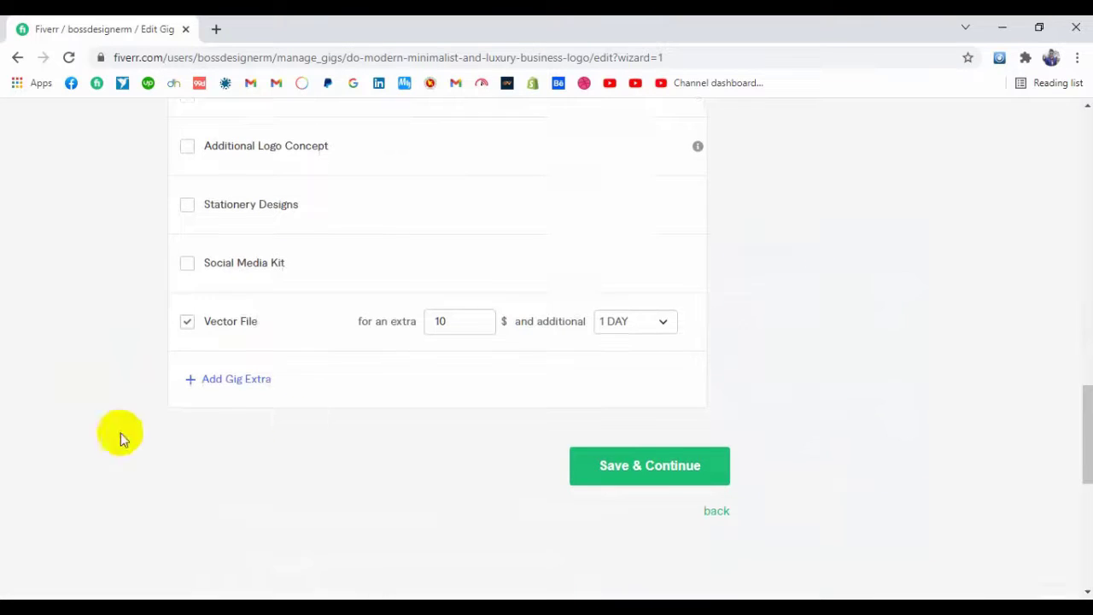
pyautogui.click(666, 465)
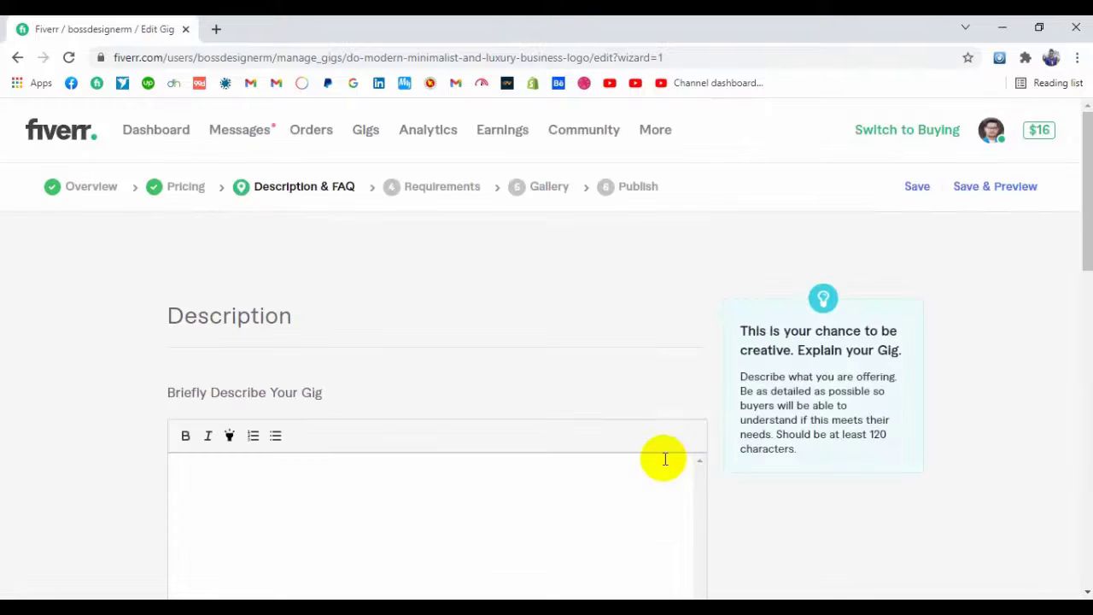
pyautogui.scroll(-3, 666, 459)
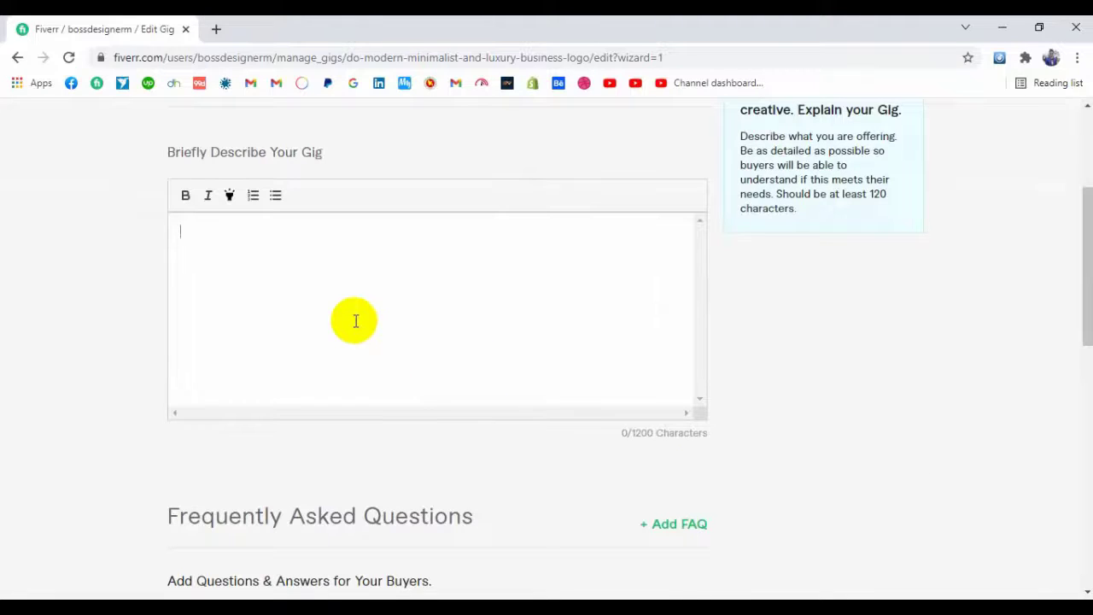
pyautogui.moveTo(151, 145); pyautogui.dragTo(429, 151)
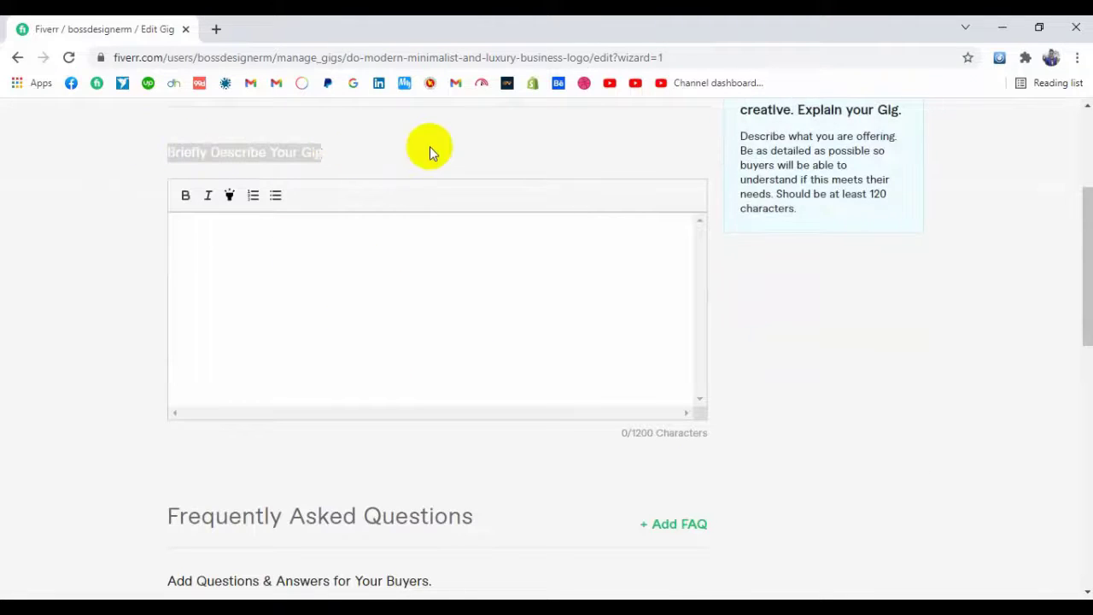
pyautogui.click(408, 290)
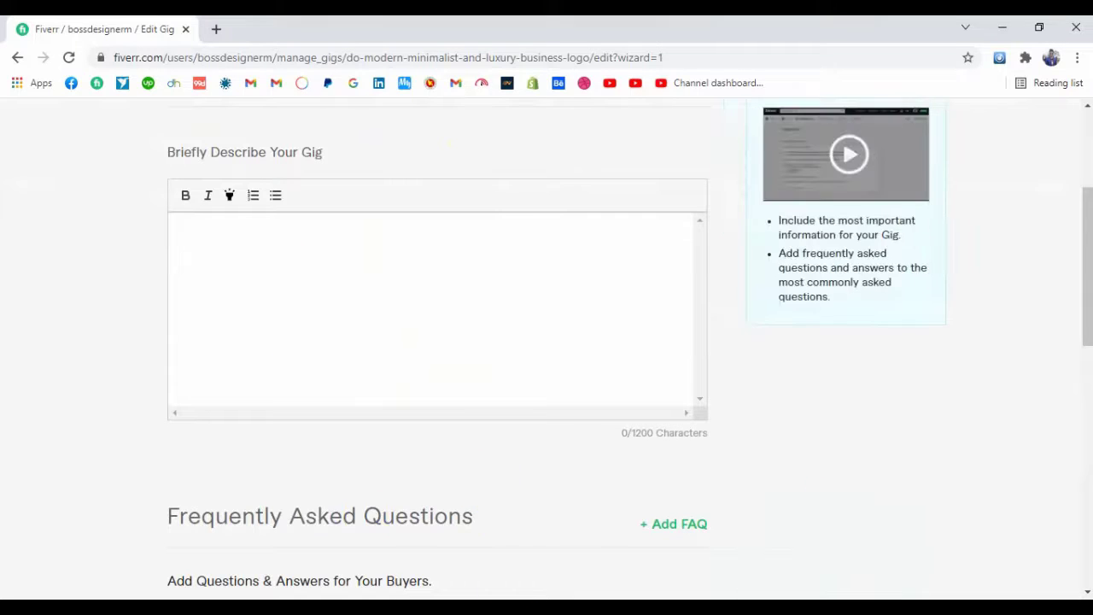
# In the fverr Notepad file, remove the two Premium logo concepts lines and close the blank gap below the welcome line.
pyautogui.hotkey('alt', 'Tab')
pyautogui.moveTo(265, 149); pyautogui.dragTo(810, 177)
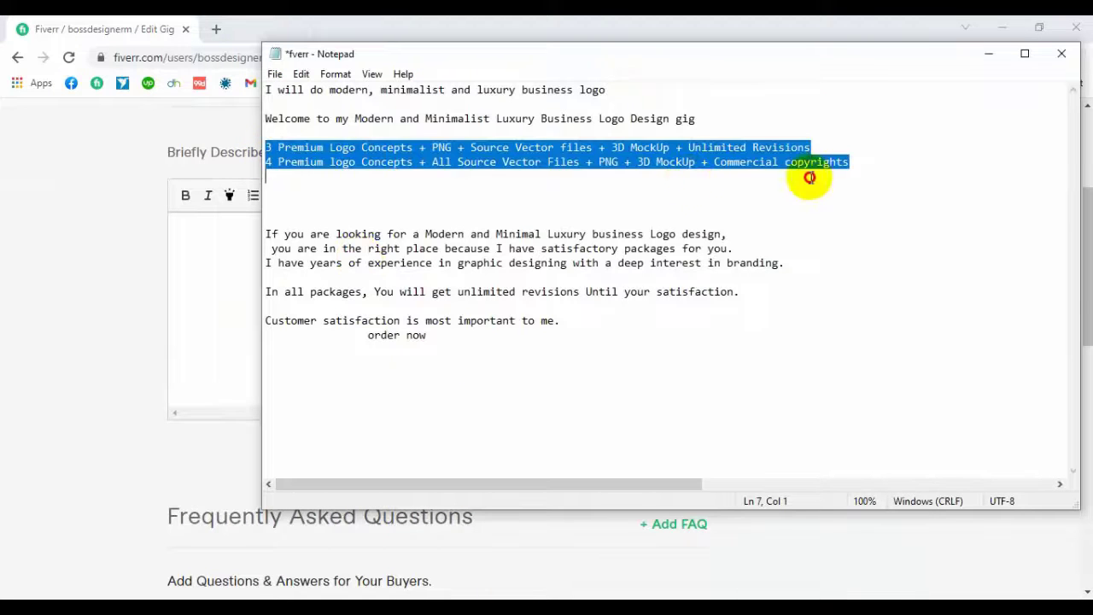
pyautogui.hotkey('ctrl', 'x')
pyautogui.click(265, 207)
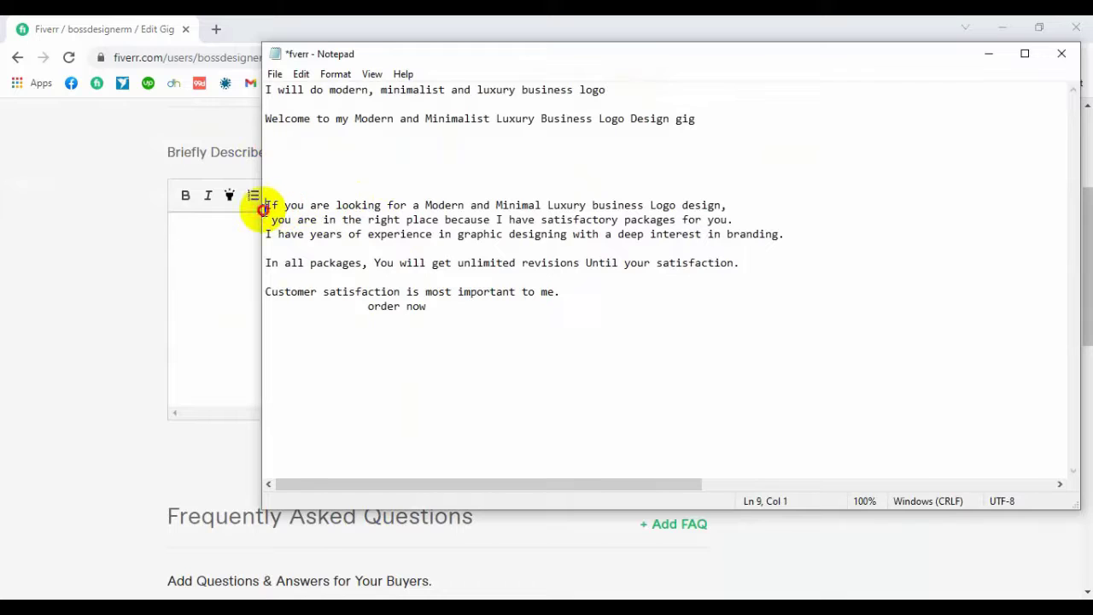
pyautogui.press('BackSpace')
pyautogui.press('BackSpace')
pyautogui.press('BackSpace')
pyautogui.press('BackSpace')
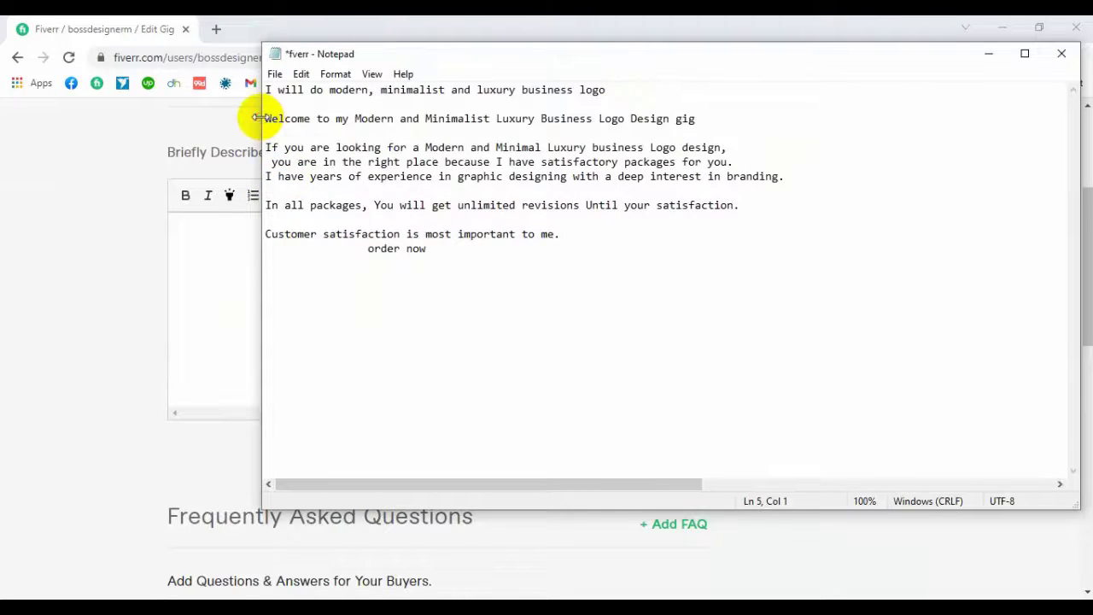
pyautogui.moveTo(259, 118); pyautogui.dragTo(597, 280)
pyautogui.hotkey('ctrl', 'v')
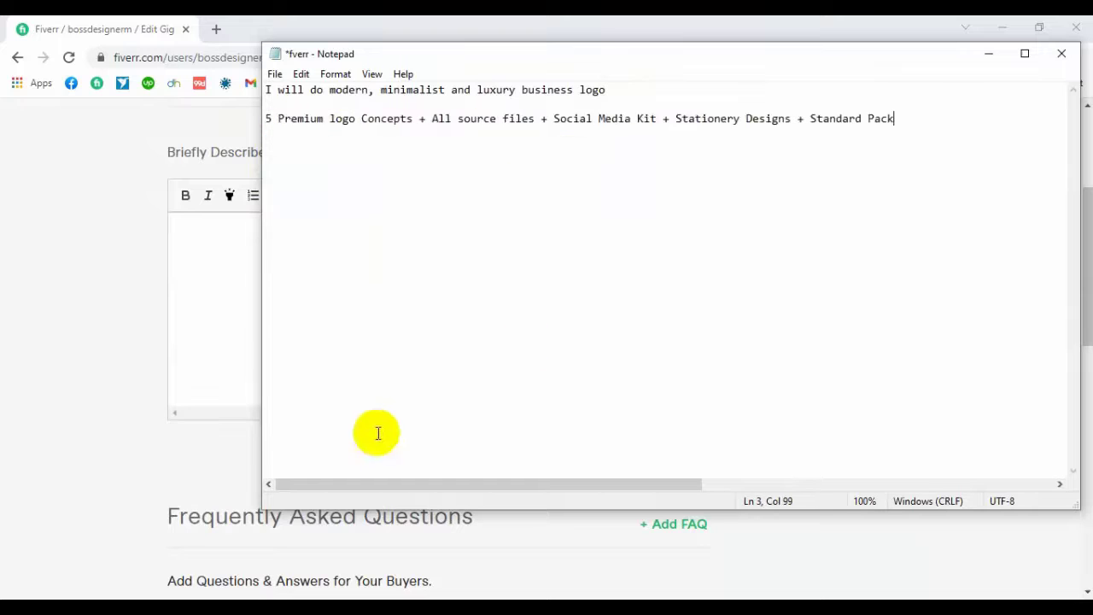
pyautogui.click(203, 348)
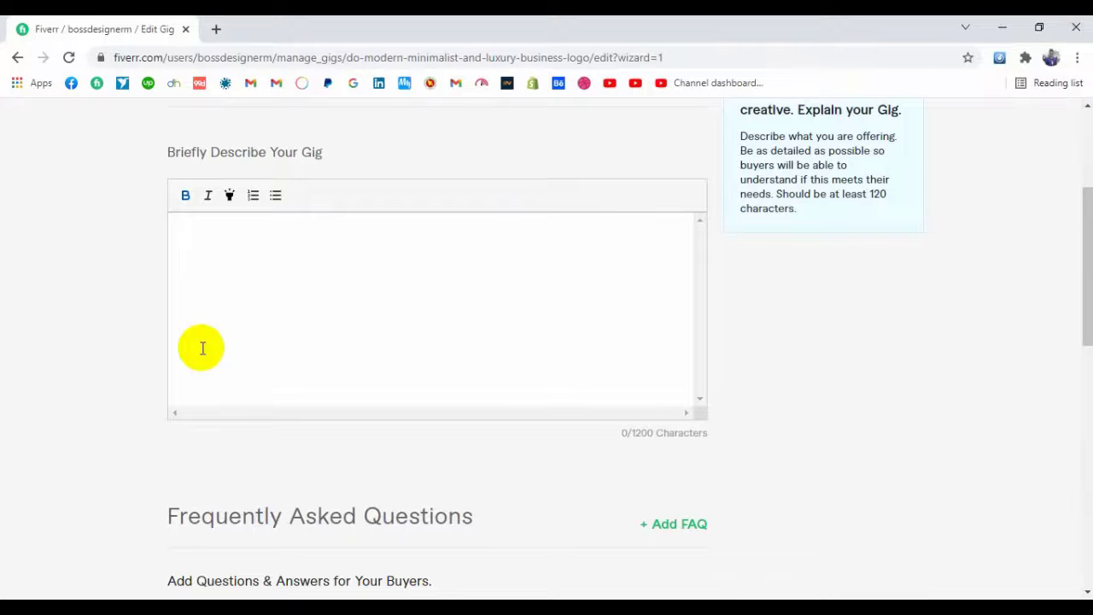
pyautogui.hotkey('ctrl', 'v')
pyautogui.scroll(2, 220, 344)
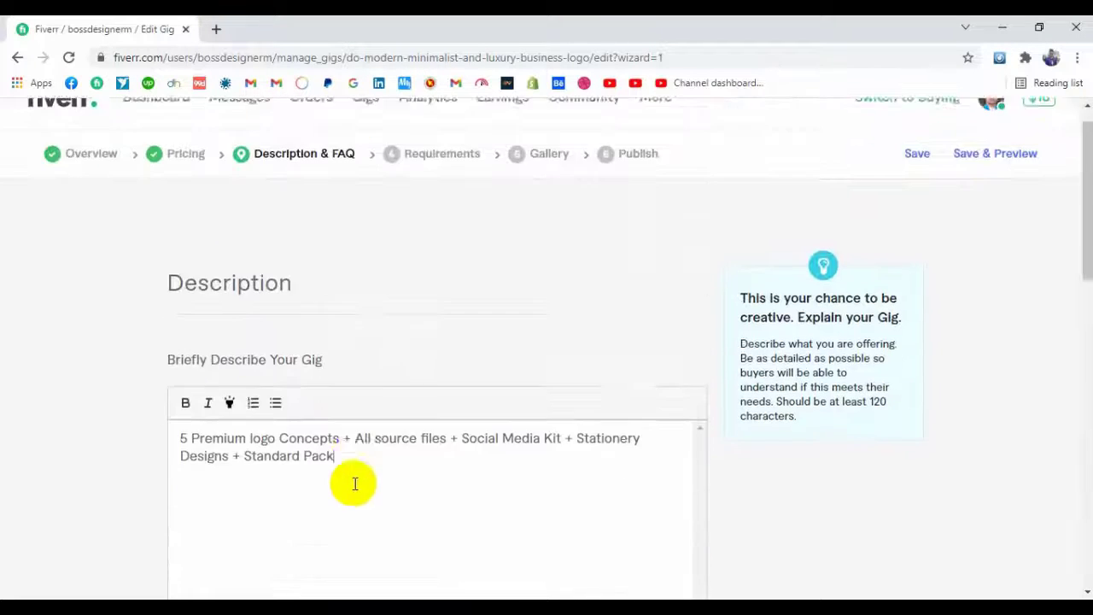
pyautogui.hotkey('ctrl', 'a')
pyautogui.press('BackSpace')
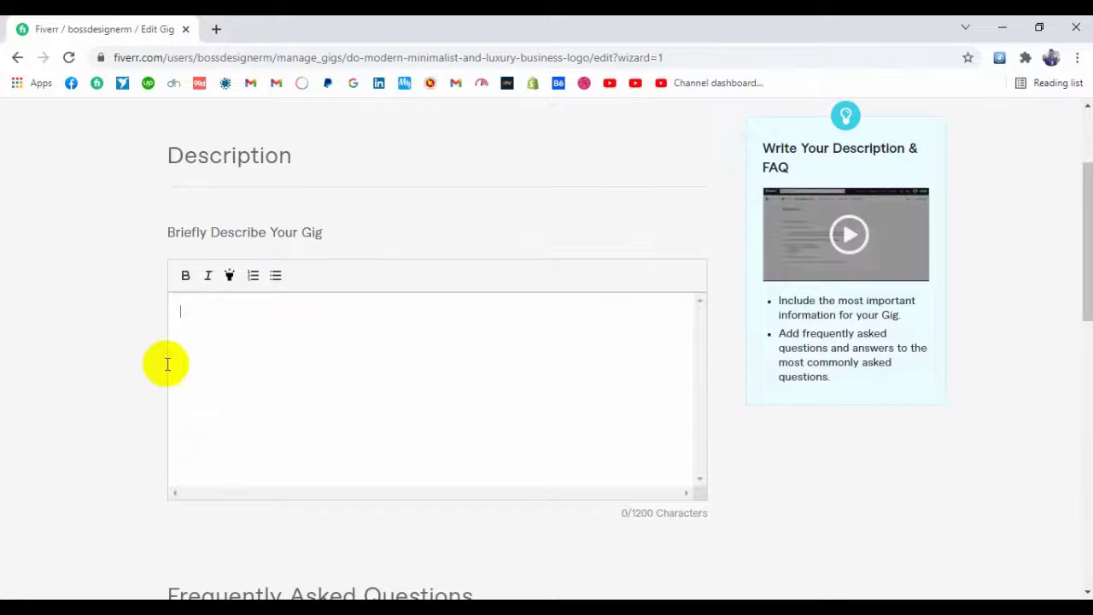
pyautogui.hotkey('alt', 'Tab')
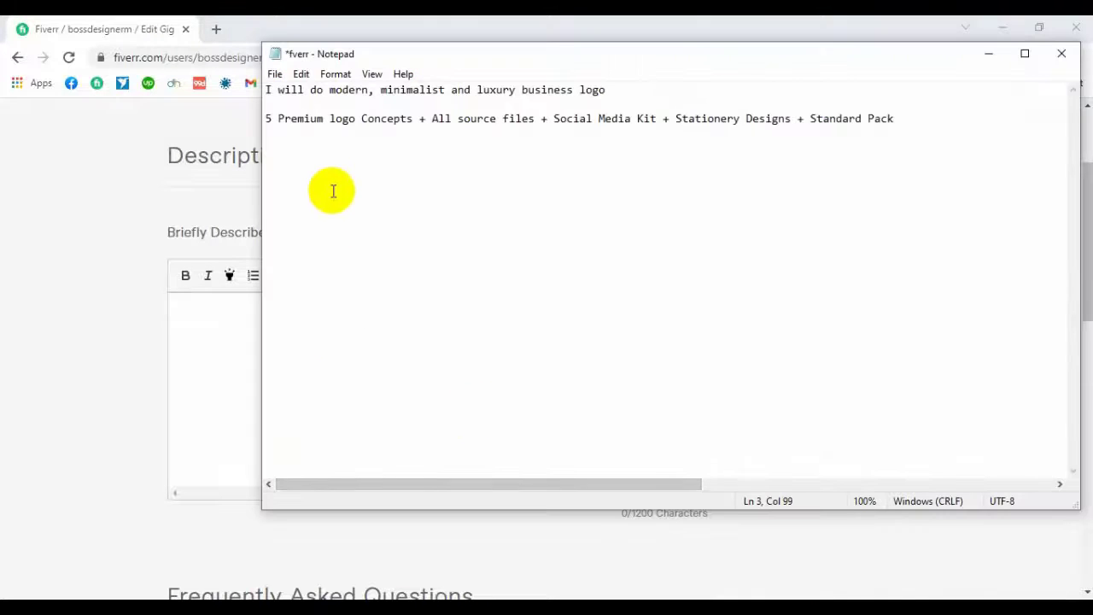
pyautogui.hotkey('ctrl', 'z')
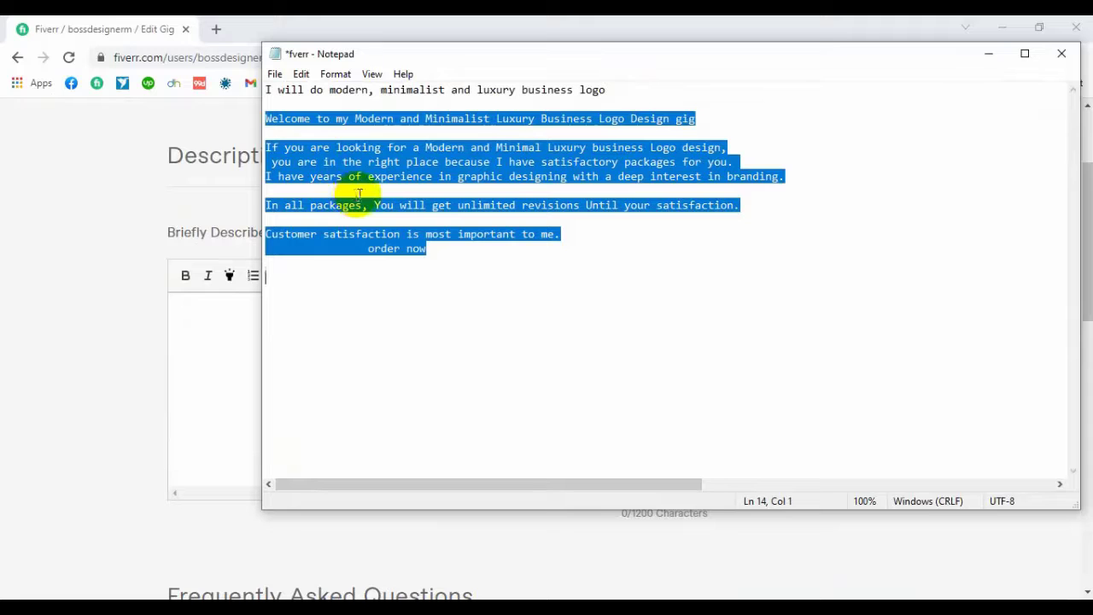
# Switch back to Fiverr and paste the prepared text, from the welcome line through "order now", into the gig description.
pyautogui.hotkey('alt', 'Tab')
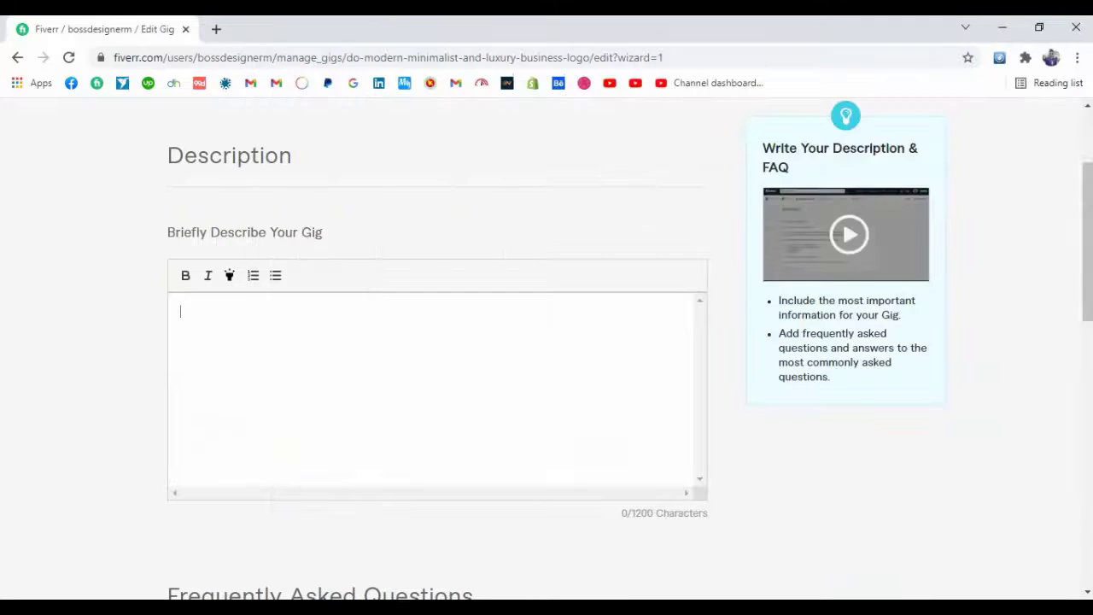
pyautogui.hotkey('ctrl', 'v')
pyautogui.scroll(3, 288, 415)
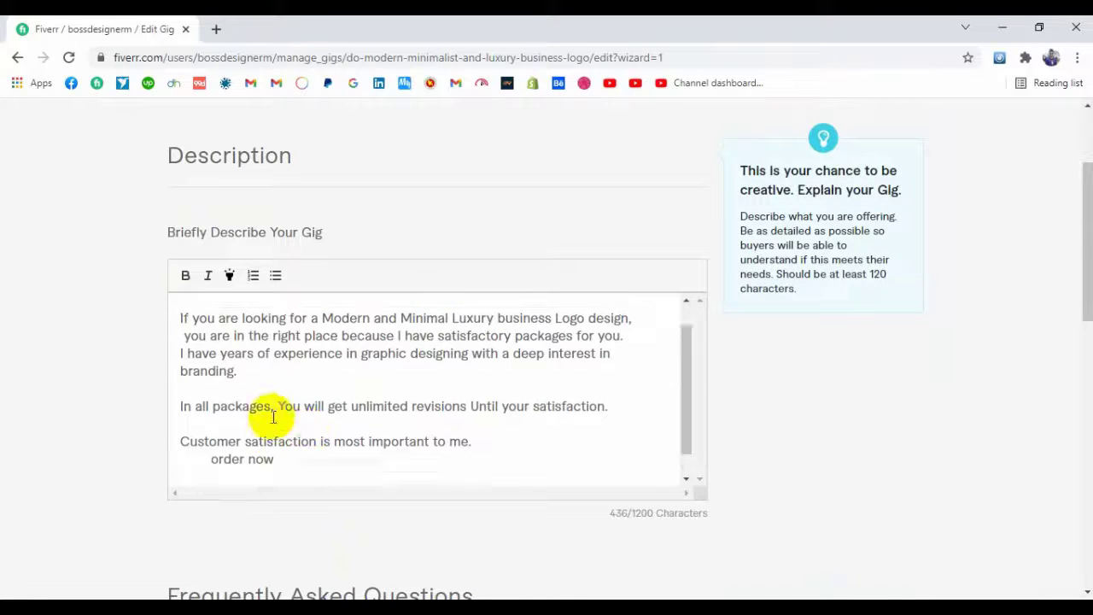
pyautogui.scroll(-3, 257, 427)
pyautogui.scroll(4, 250, 422)
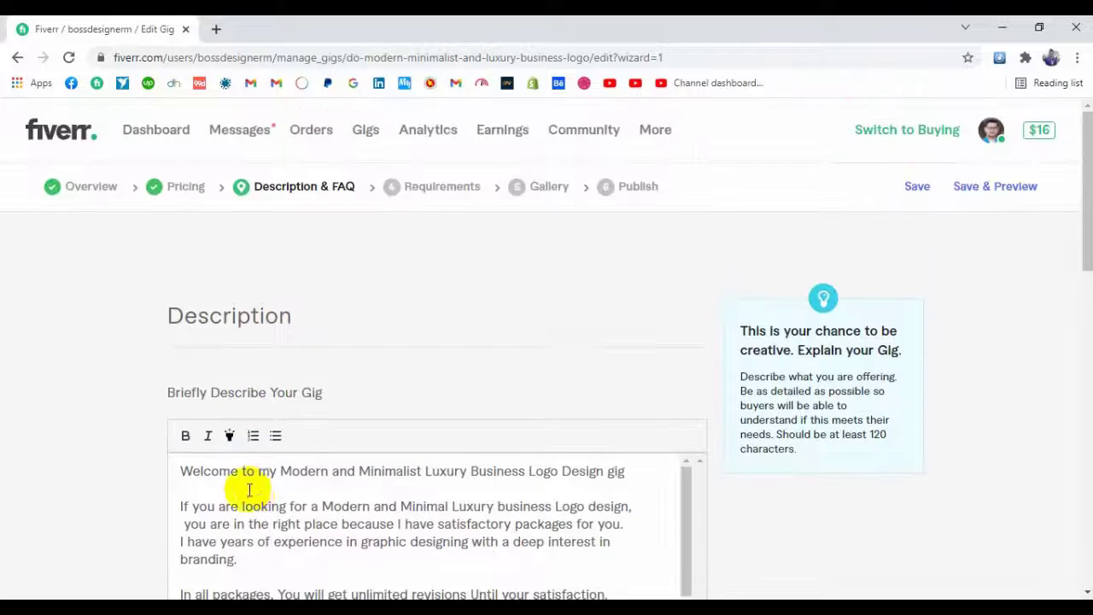
# Bold and highlight "Modern and Minimalist Luxury Business Logo Design gig" in the description's welcome line.
pyautogui.moveTo(282, 471); pyautogui.dragTo(640, 469)
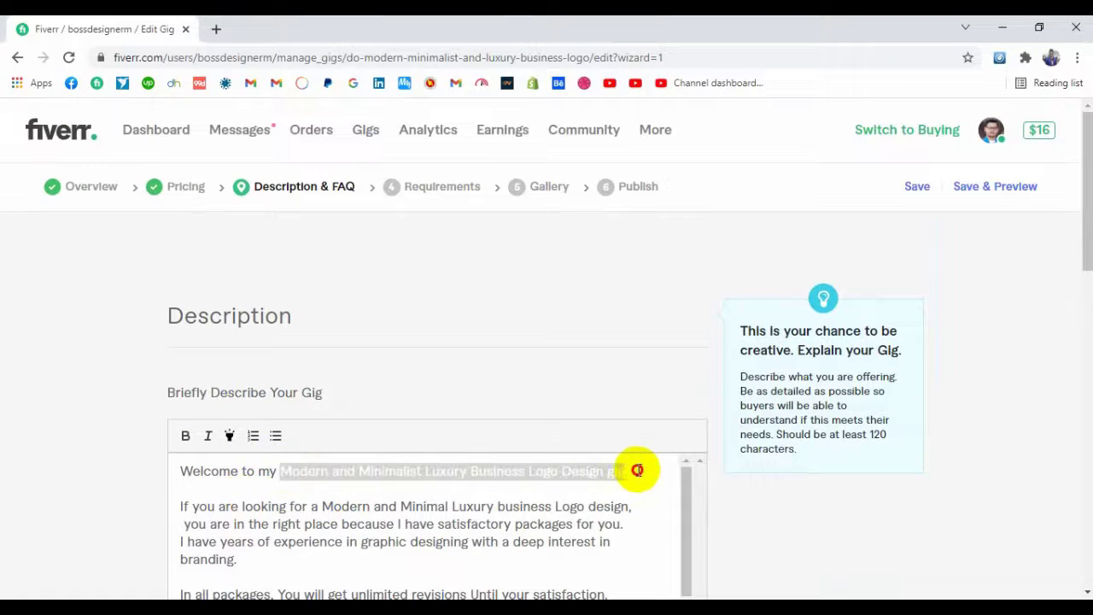
pyautogui.click(186, 438)
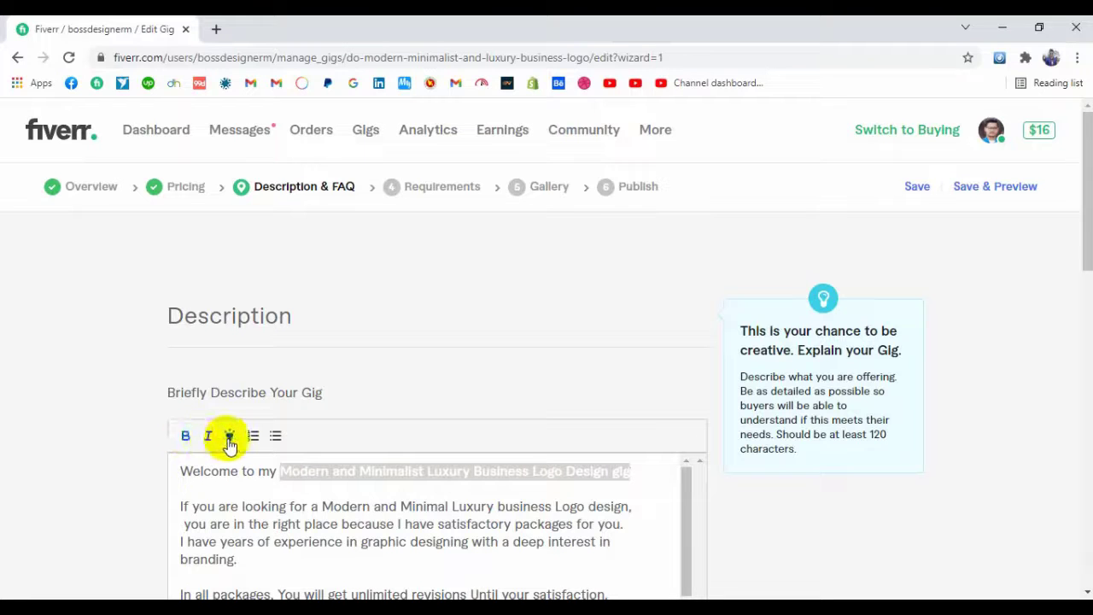
pyautogui.click(229, 438)
pyautogui.scroll(-1, 267, 488)
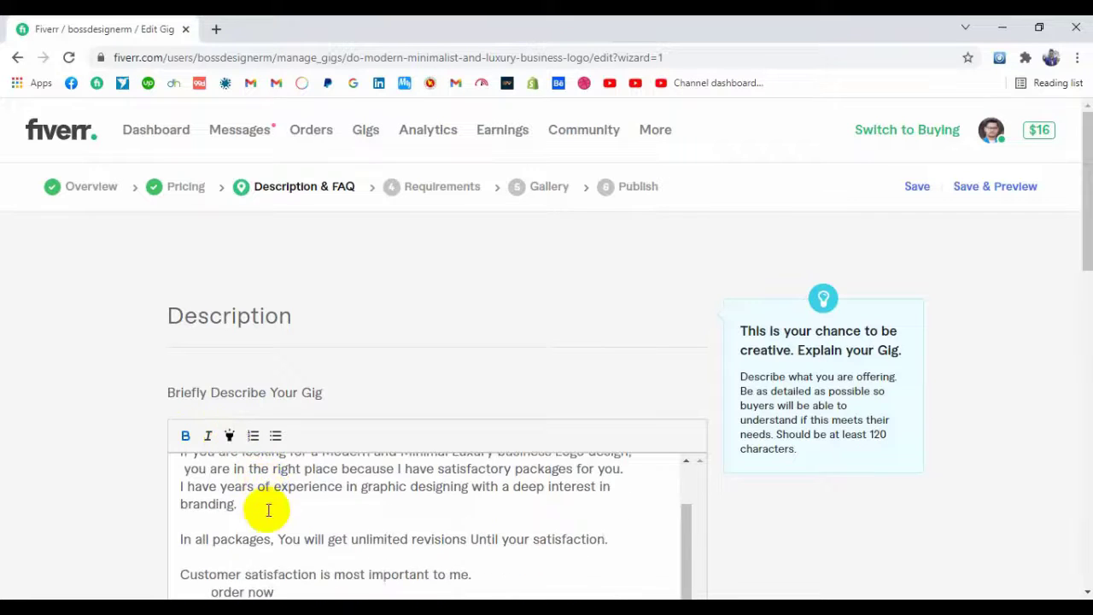
pyautogui.scroll(1, 268, 510)
pyautogui.click(76, 493)
pyautogui.click(367, 485)
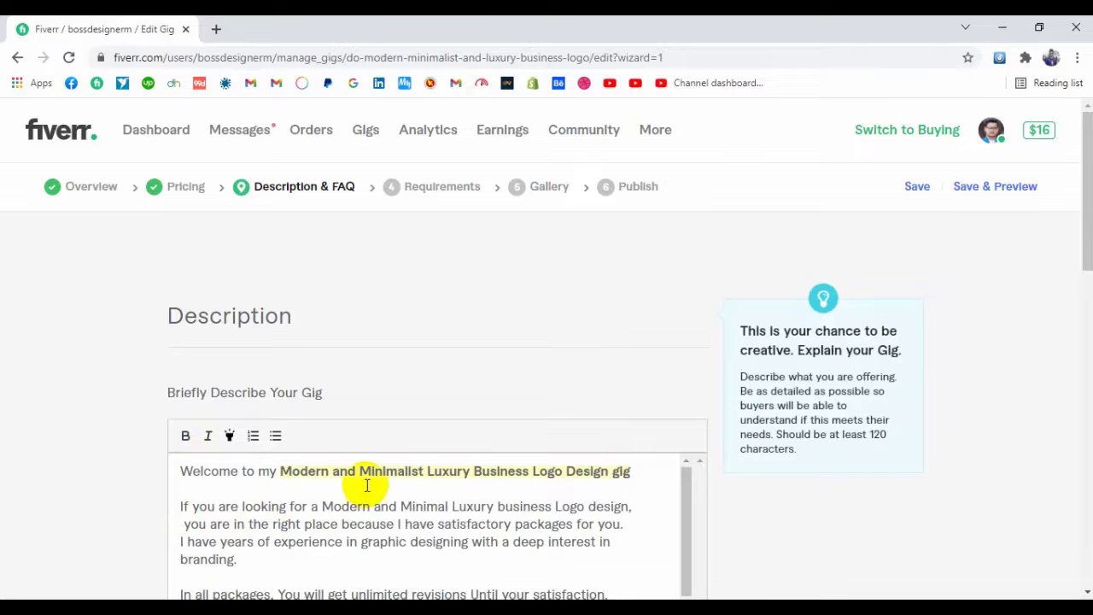
# Bold the line "Customer satisfaction is most important to me." and make "order now" bold and highlighted.
pyautogui.scroll(-2, 367, 486)
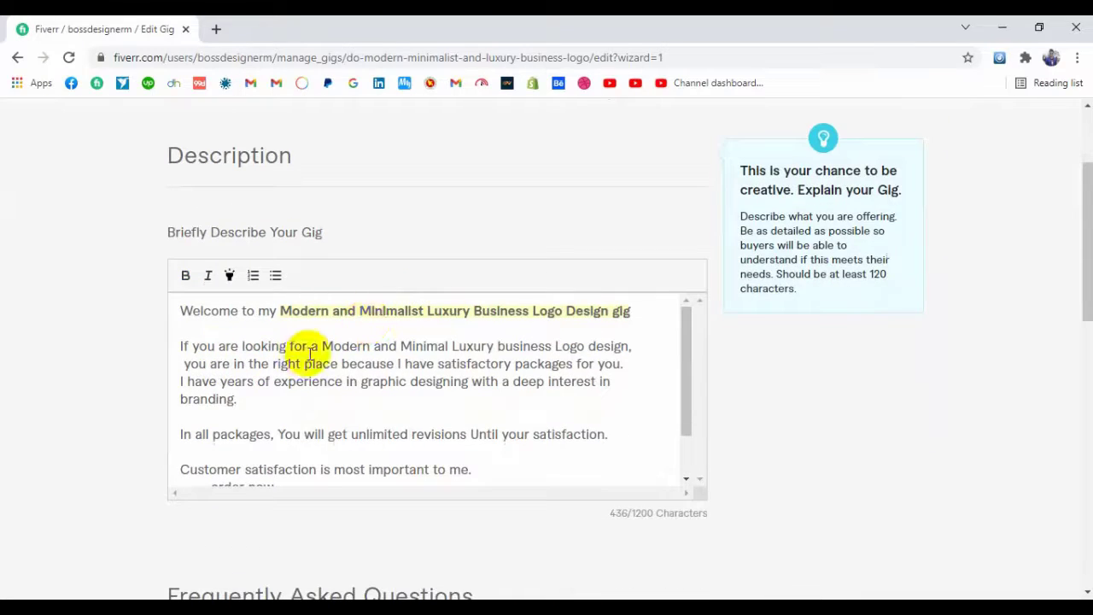
pyautogui.moveTo(321, 346); pyautogui.dragTo(610, 346)
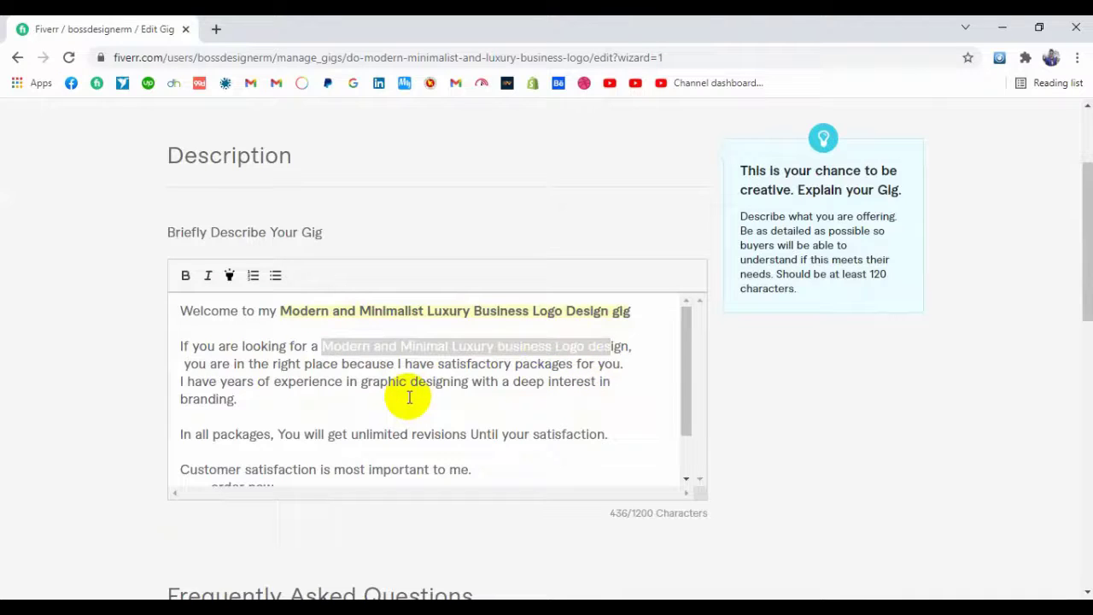
pyautogui.scroll(-2, 410, 397)
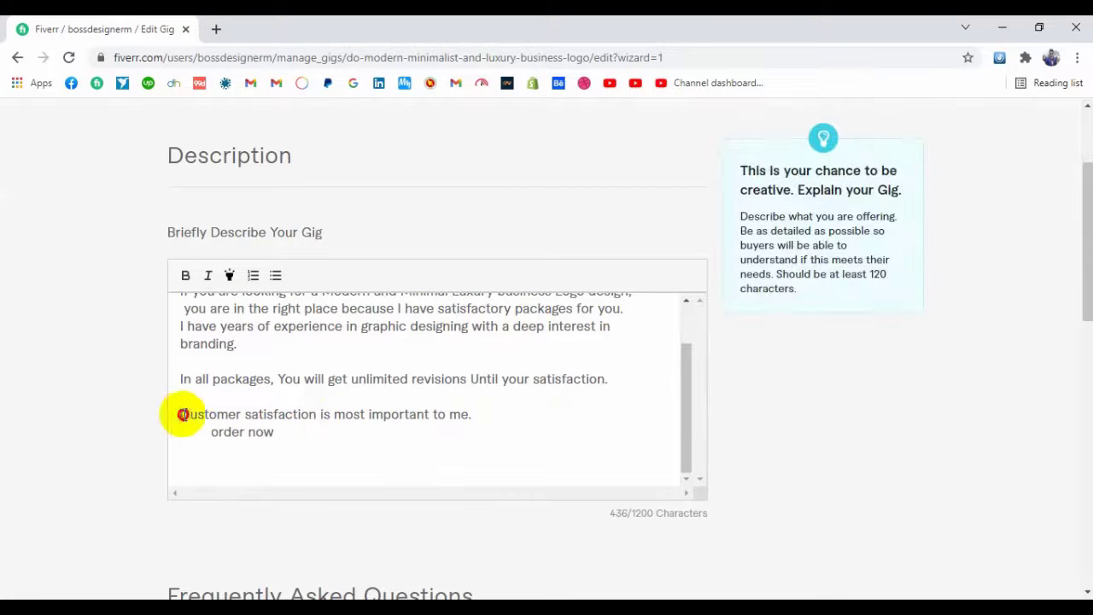
pyautogui.moveTo(182, 415); pyautogui.dragTo(507, 419)
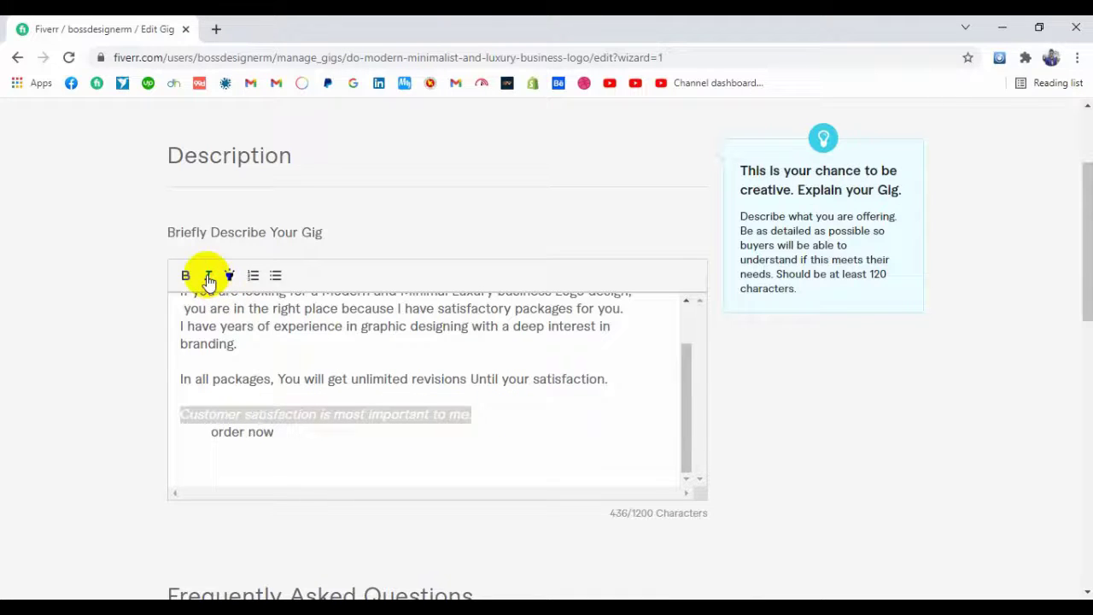
pyautogui.click(186, 275)
pyautogui.click(231, 428)
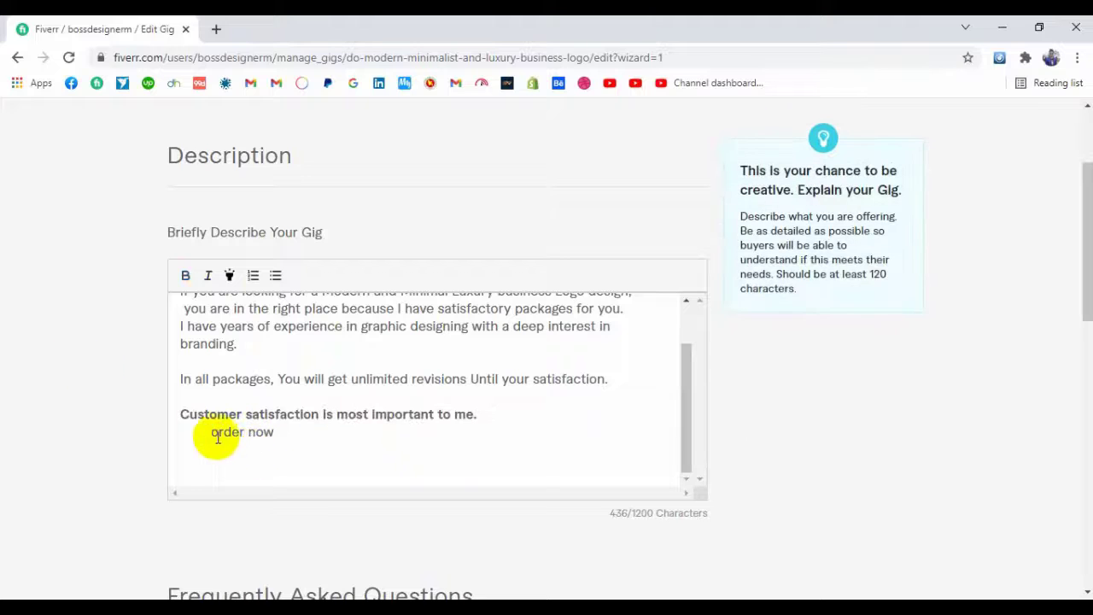
pyautogui.moveTo(197, 432); pyautogui.dragTo(319, 435)
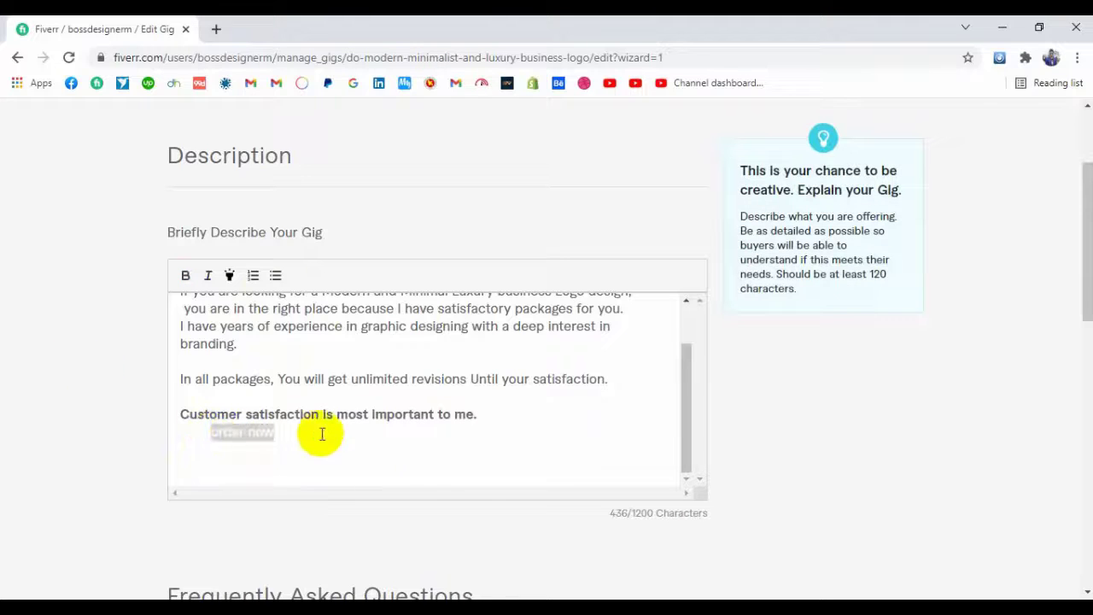
pyautogui.click(229, 275)
# Save the description without adding any FAQ and continue to Requirements.
pyautogui.scroll(-2, 338, 419)
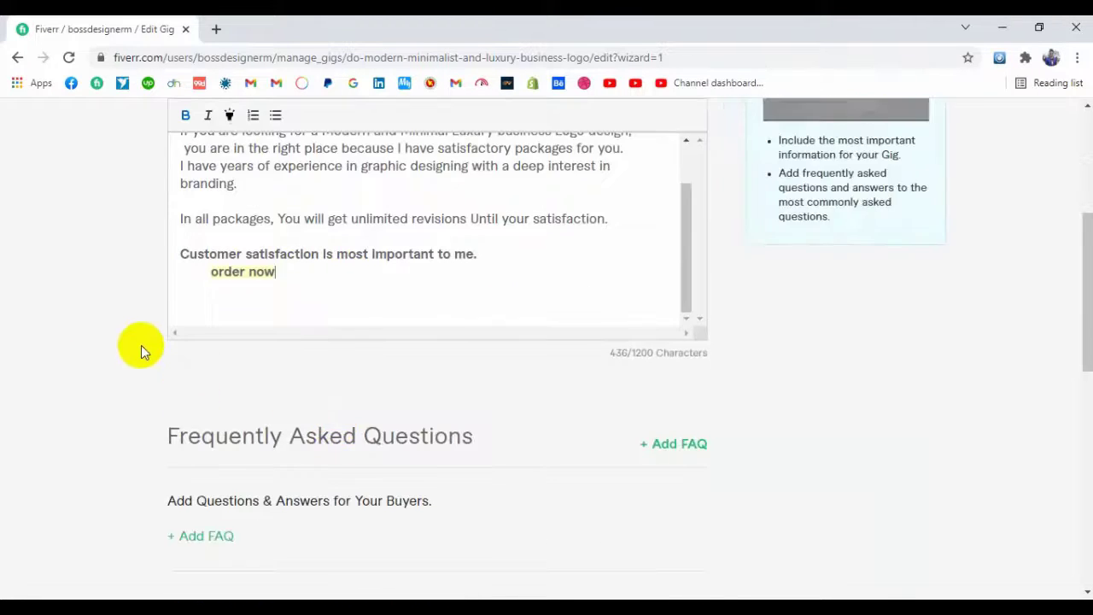
pyautogui.scroll(-1, 141, 346)
pyautogui.scroll(5, 402, 376)
pyautogui.scroll(-4, 393, 376)
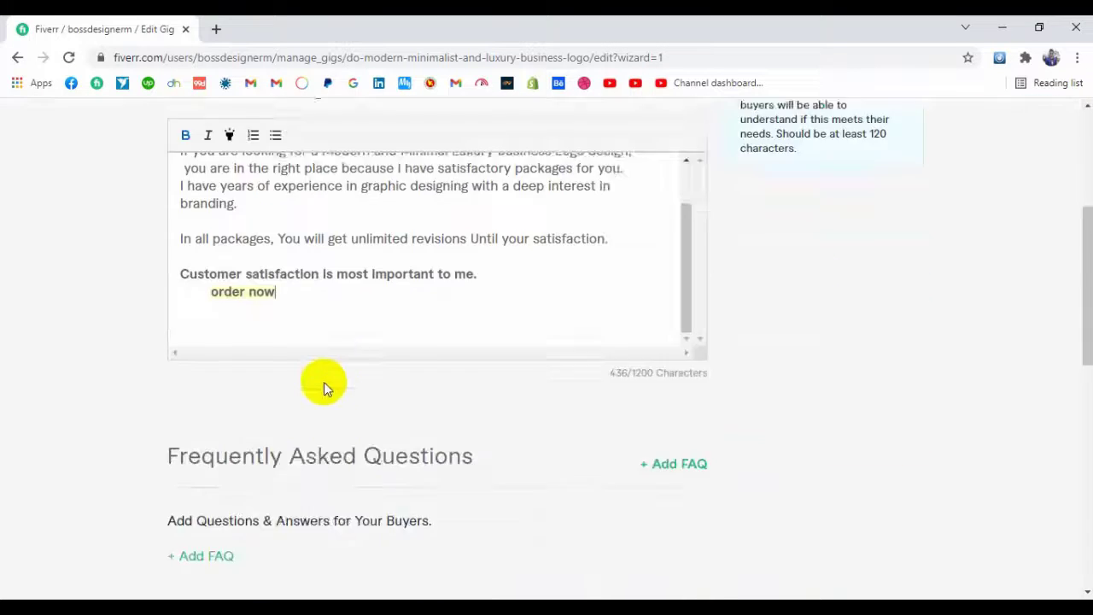
pyautogui.scroll(-3, 324, 386)
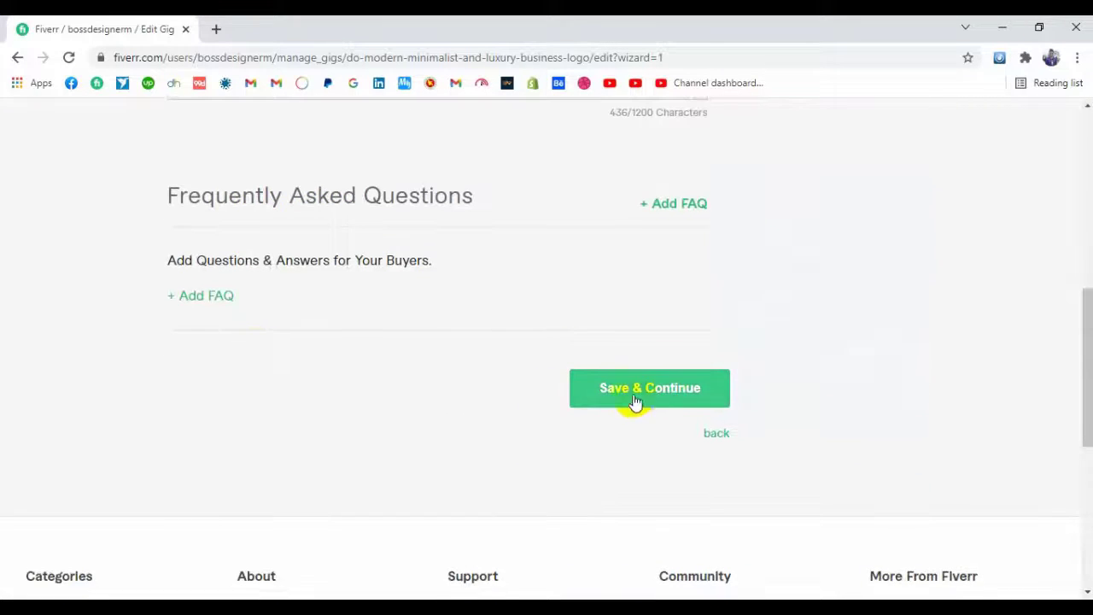
pyautogui.click(662, 390)
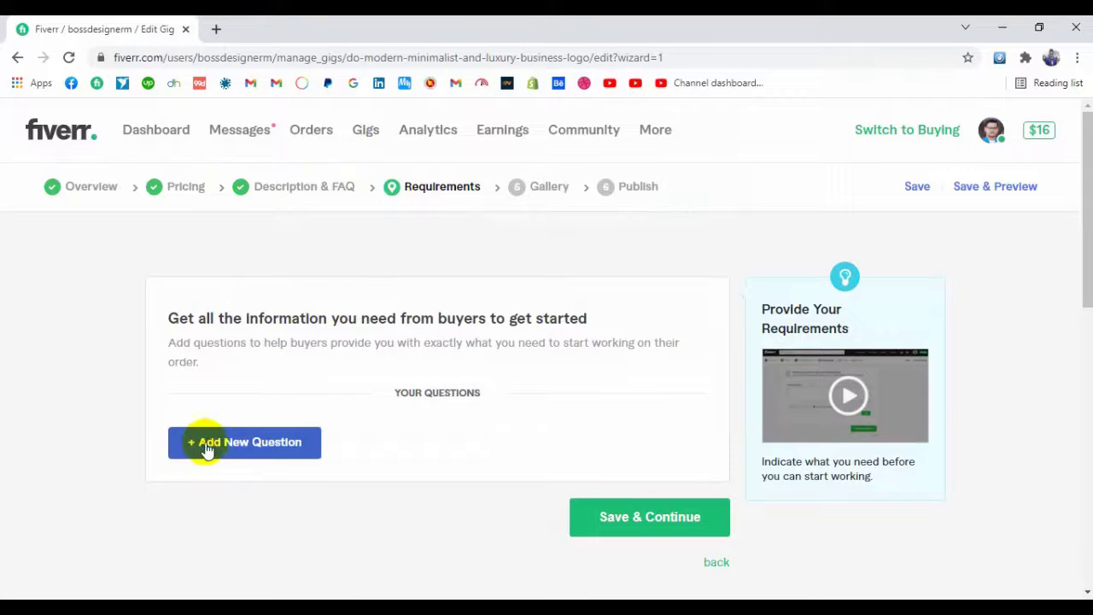
# Add the required buyer question "sent me your company details . thanks" with Attachment as the answer form.
pyautogui.click(293, 454)
pyautogui.scroll(-2, 334, 422)
pyautogui.click(354, 352)
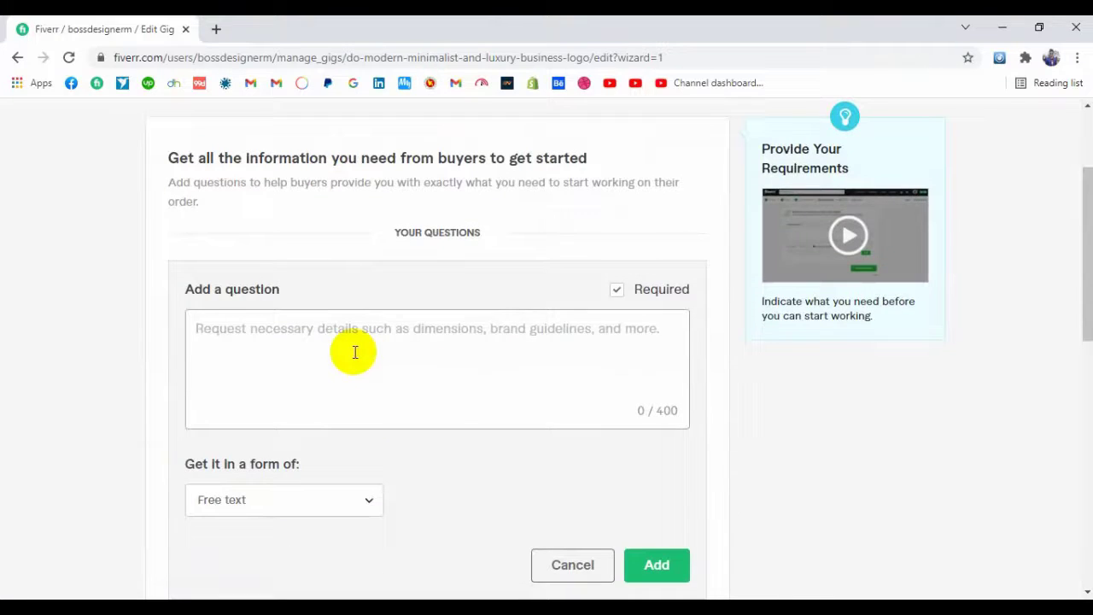
pyautogui.write('s')
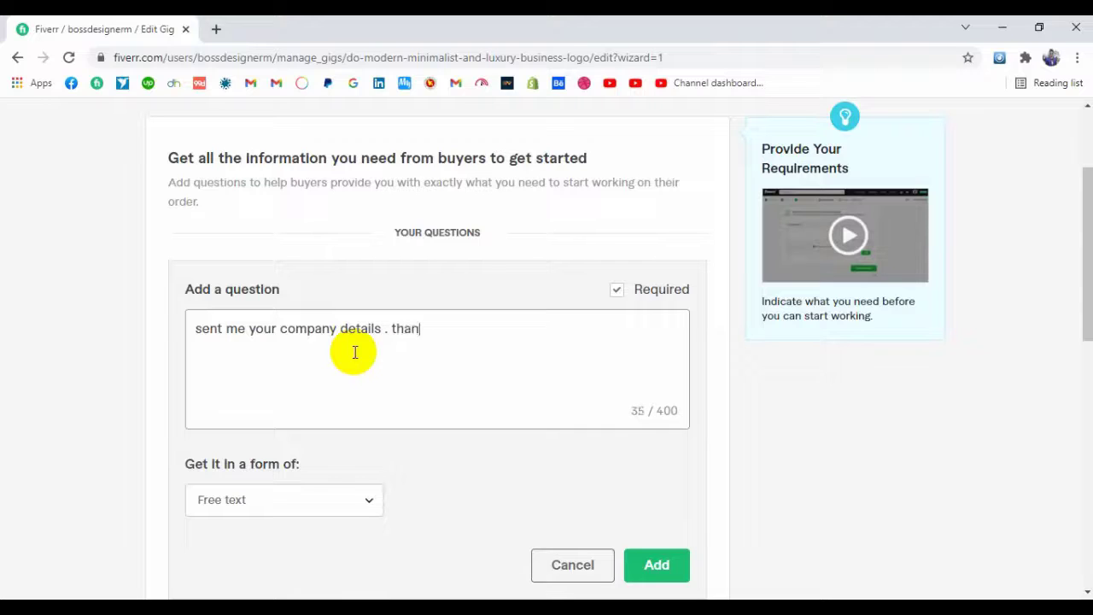
pyautogui.scroll(-1, 401, 388)
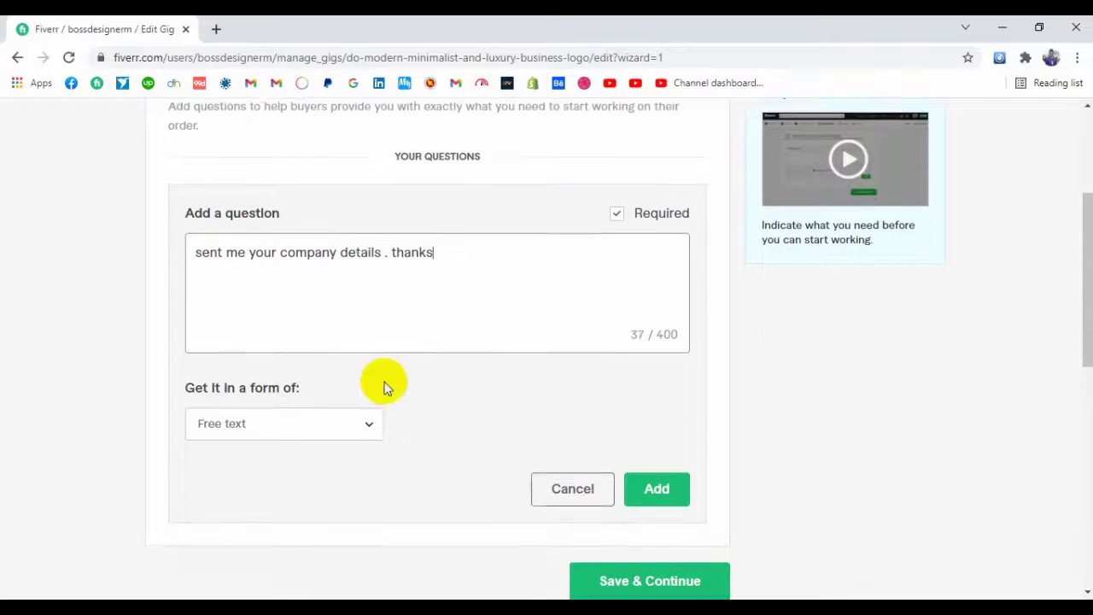
pyautogui.click(310, 422)
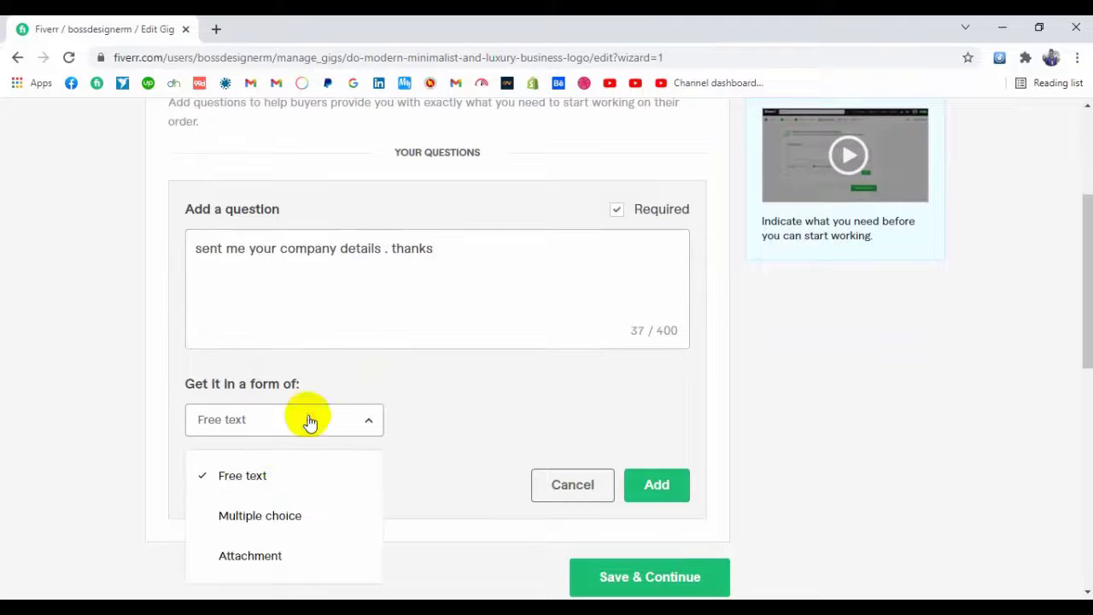
pyautogui.click(251, 556)
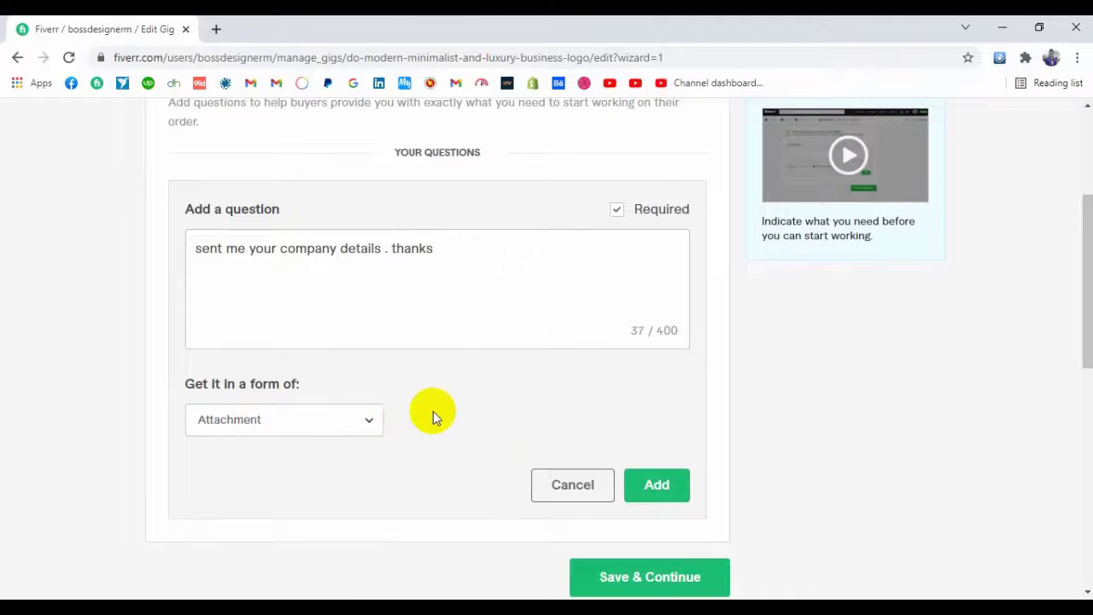
pyautogui.scroll(-1, 433, 411)
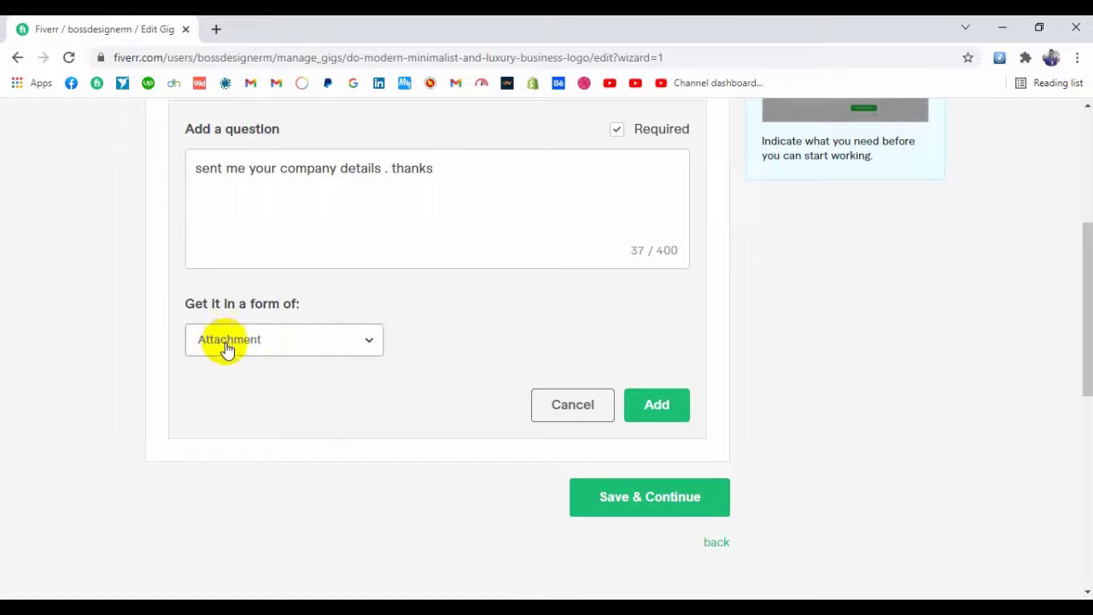
pyautogui.click(671, 408)
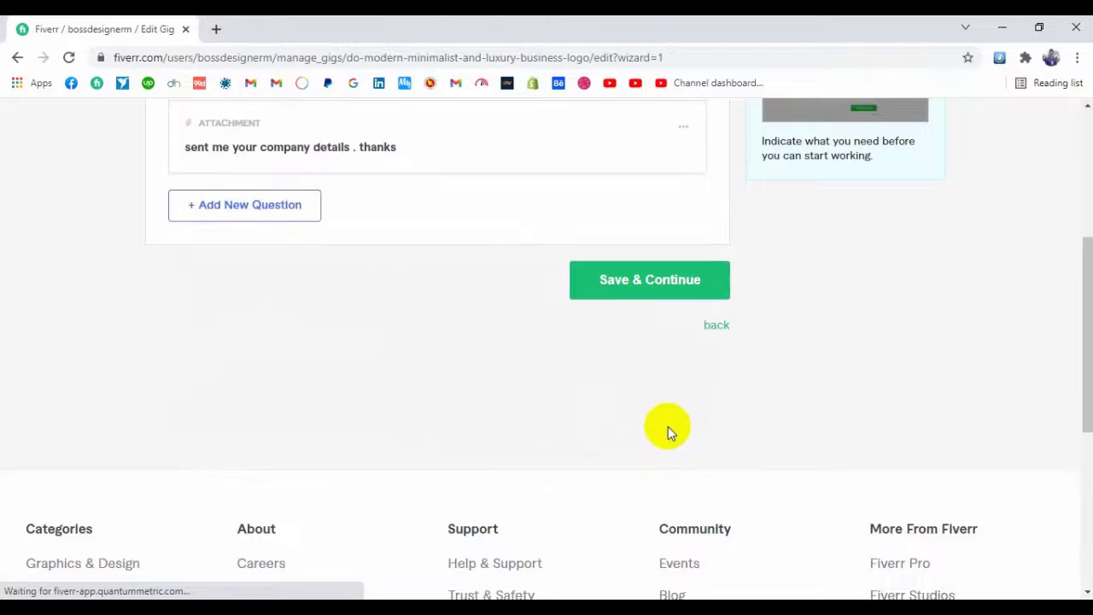
# Save the requirements, continue to Gallery, and bring the image upload slots into view.
pyautogui.click(672, 285)
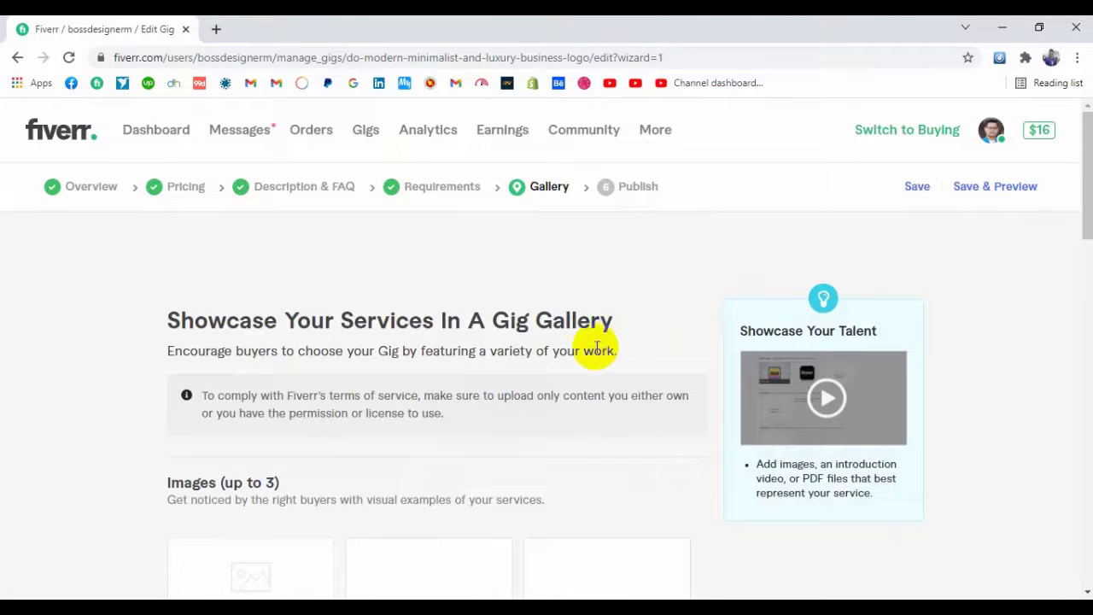
pyautogui.scroll(-1, 471, 317)
pyautogui.scroll(-3, 80, 327)
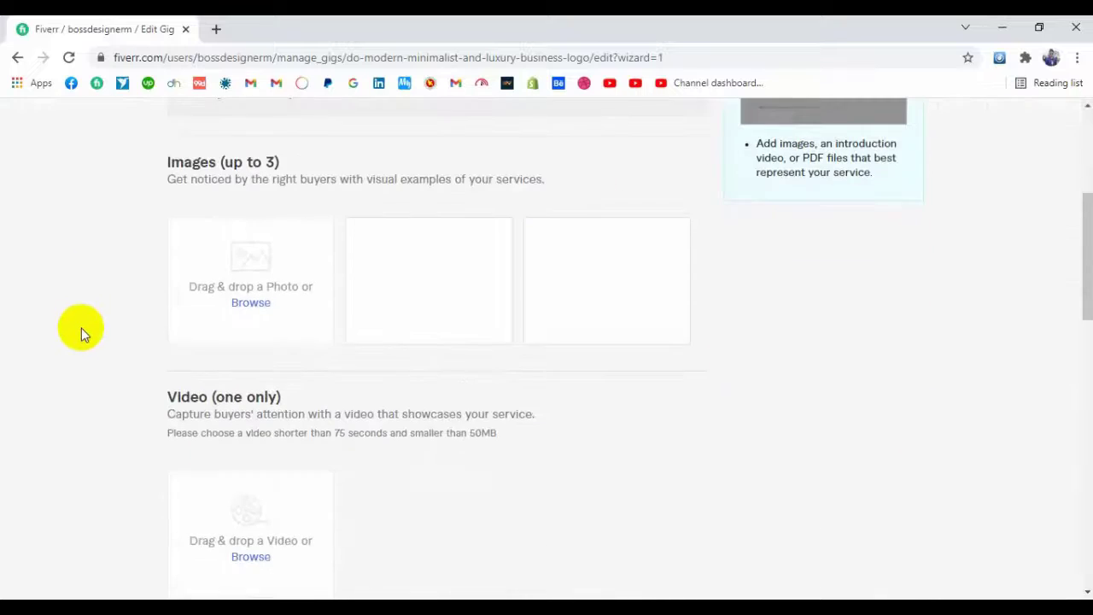
pyautogui.scroll(3, 86, 331)
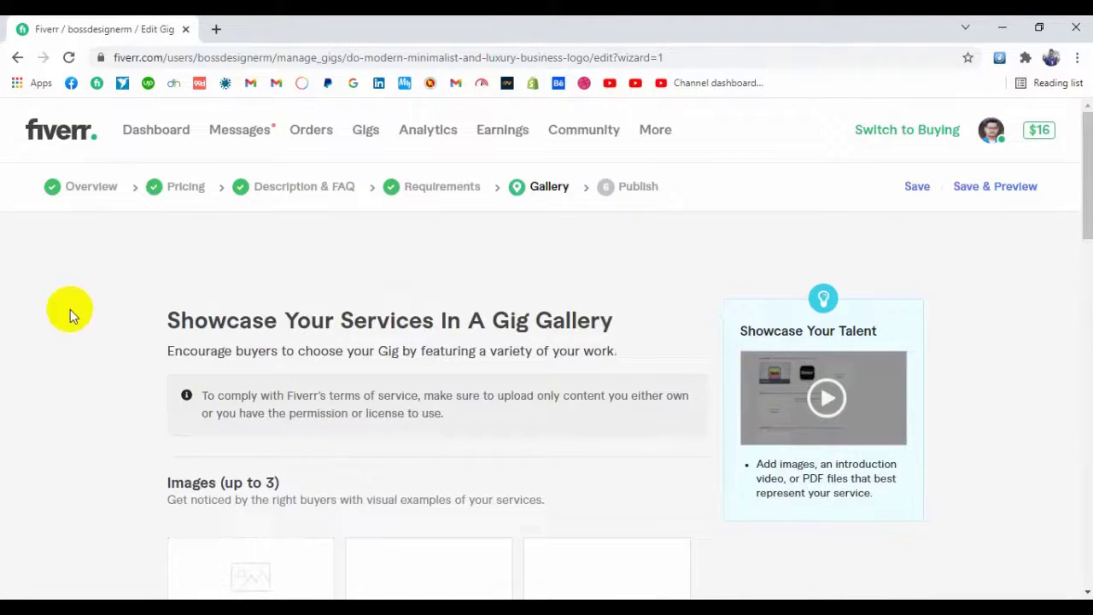
pyautogui.scroll(-3, 65, 309)
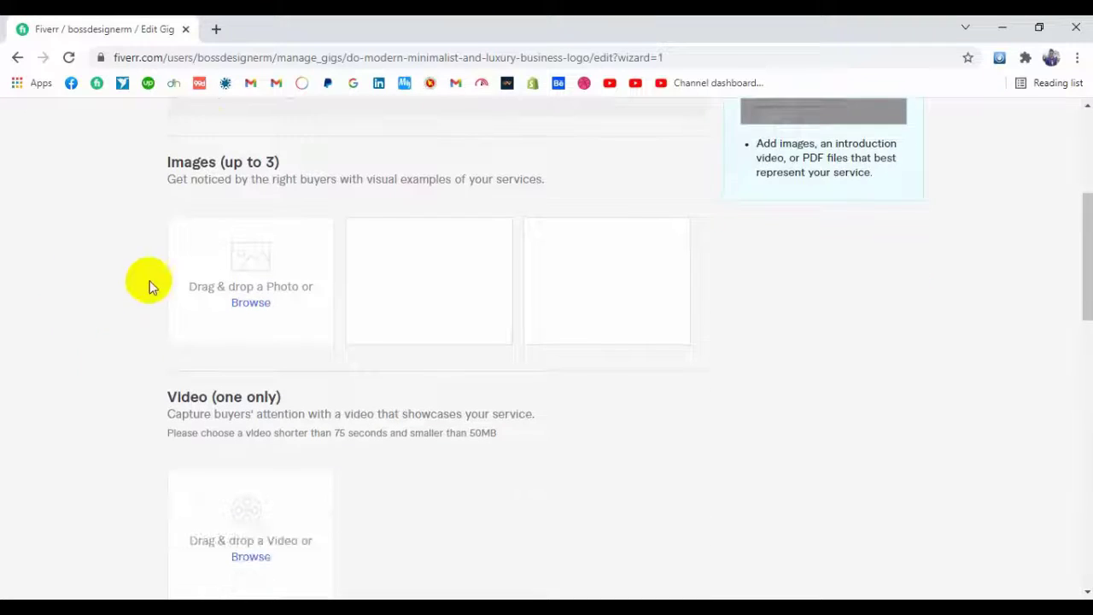
pyautogui.moveTo(168, 162); pyautogui.dragTo(332, 160)
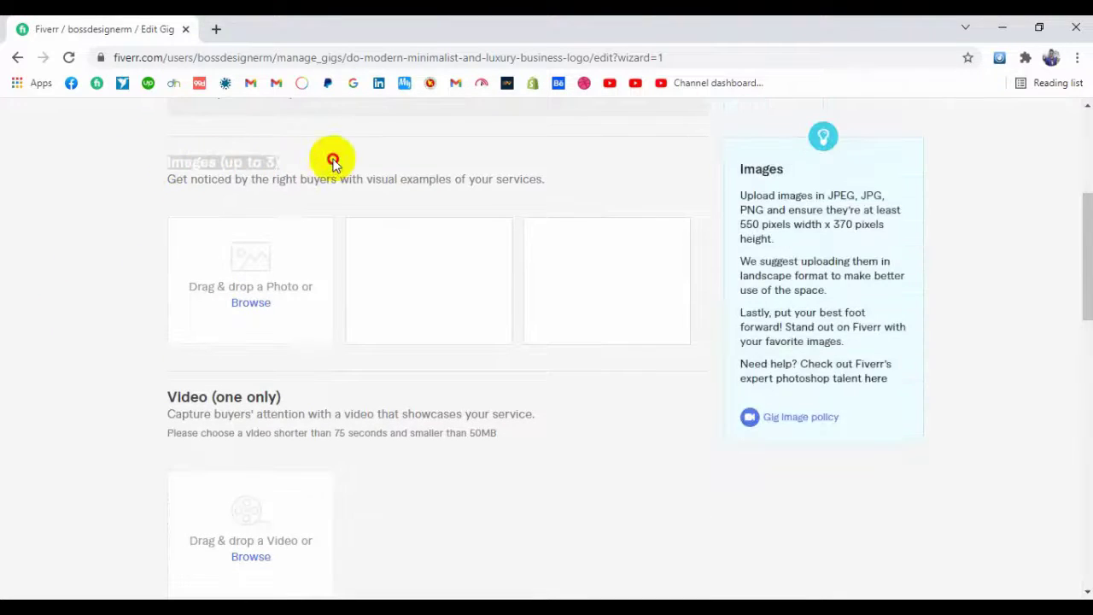
pyautogui.click(153, 161)
pyautogui.moveTo(227, 163); pyautogui.dragTo(291, 165)
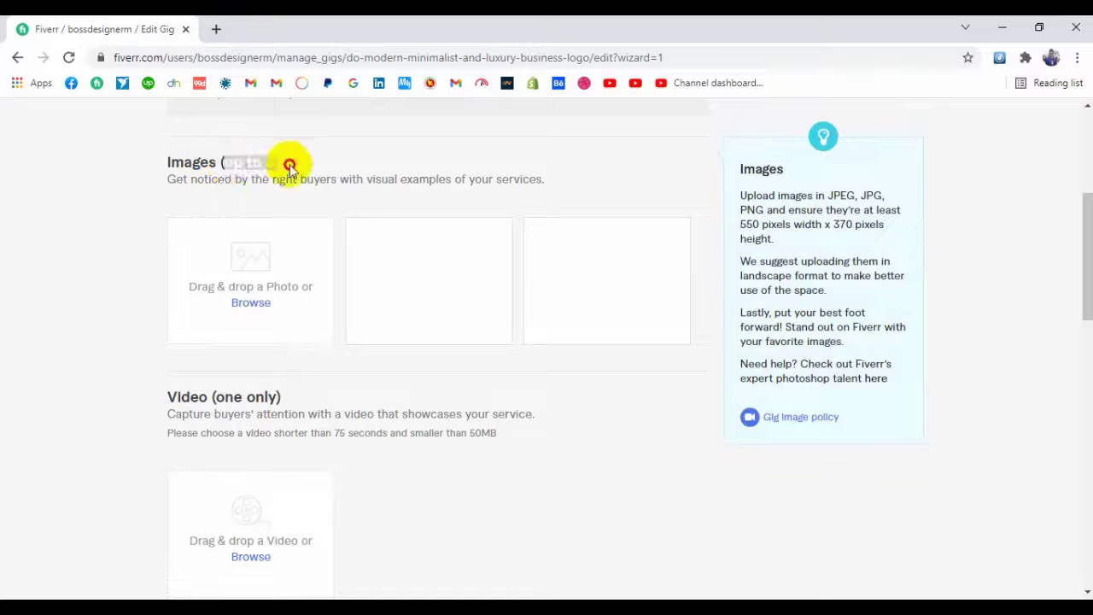
pyautogui.click(347, 190)
# Upload the image 333 from the Desktop folder as the gig's first, primary gallery image.
pyautogui.click(253, 305)
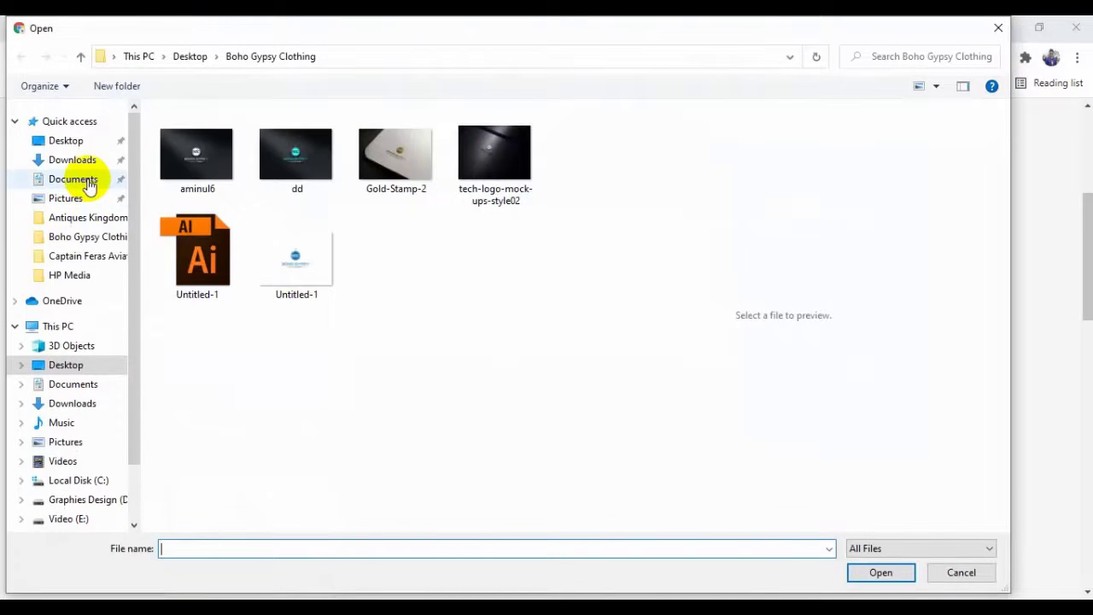
pyautogui.click(67, 141)
pyautogui.scroll(-8, 324, 237)
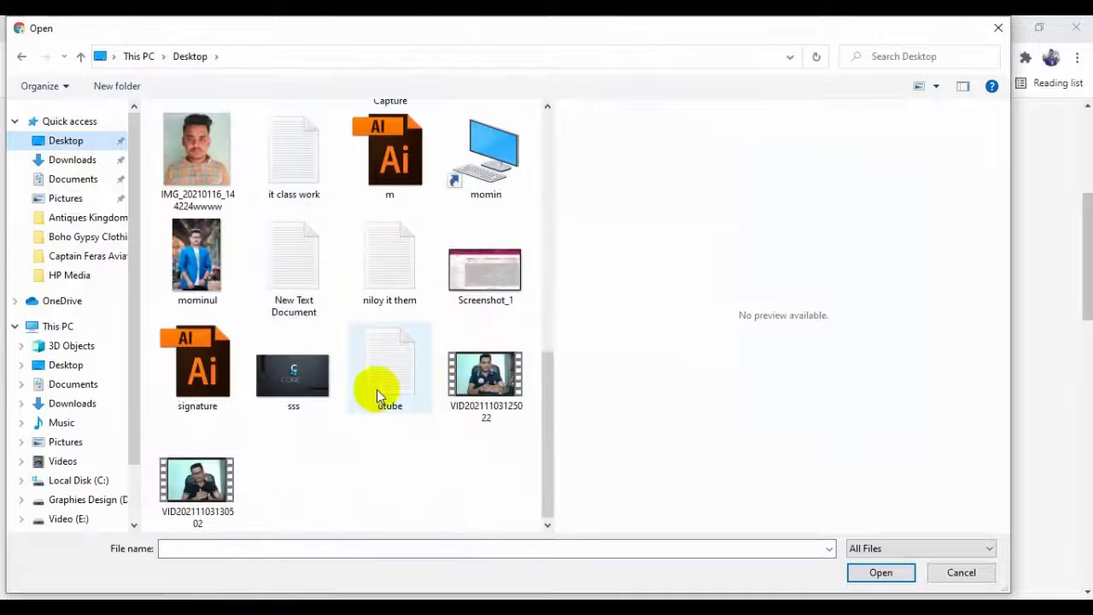
pyautogui.scroll(3, 386, 357)
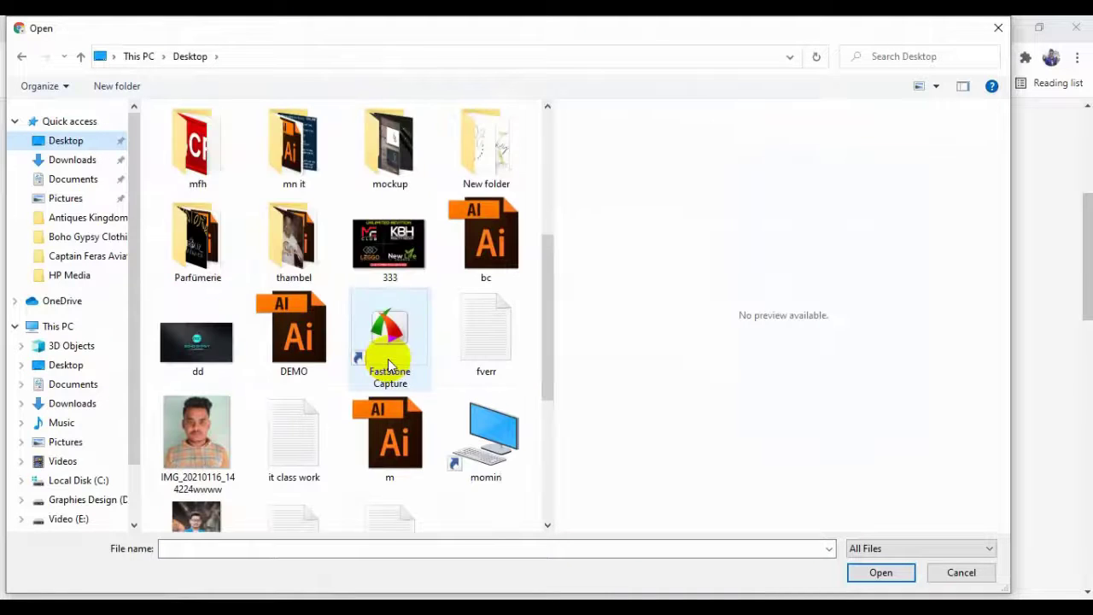
pyautogui.scroll(3, 391, 325)
pyautogui.scroll(-3, 391, 310)
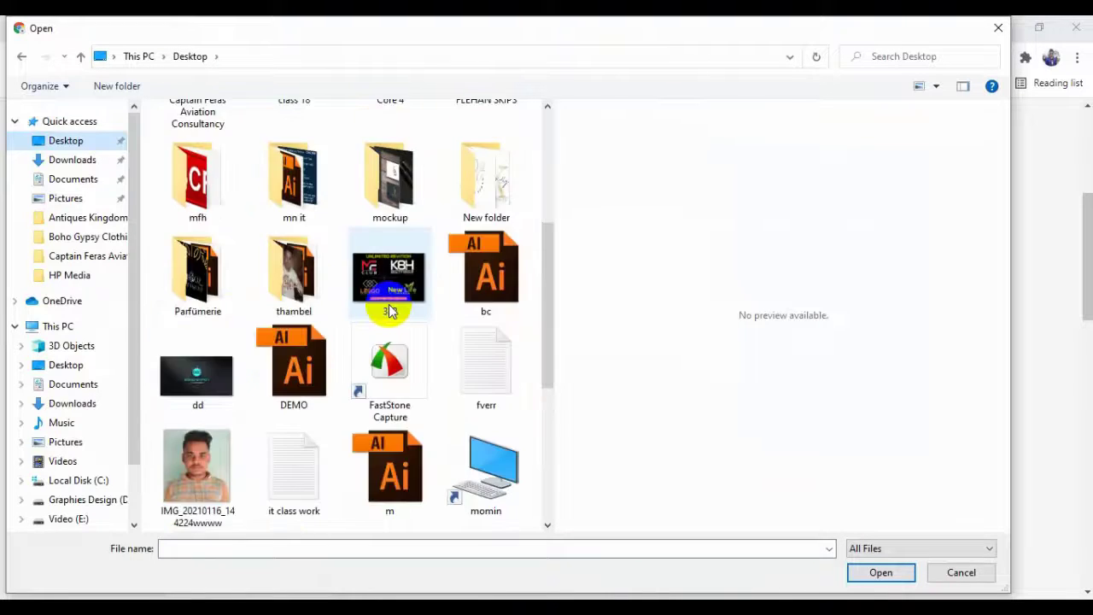
pyautogui.click(383, 270)
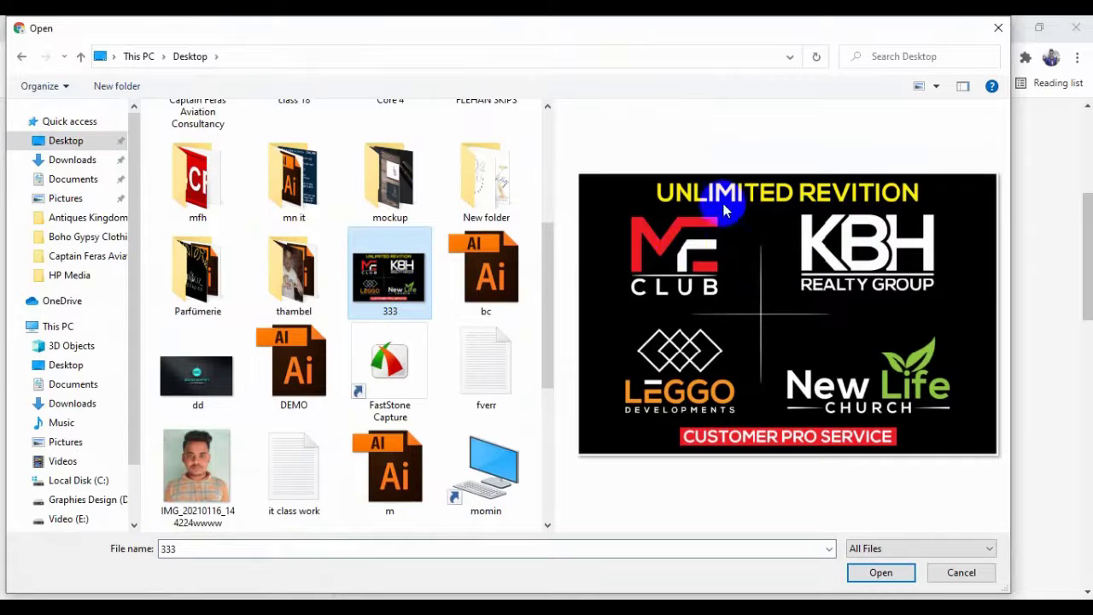
pyautogui.doubleClick(383, 291)
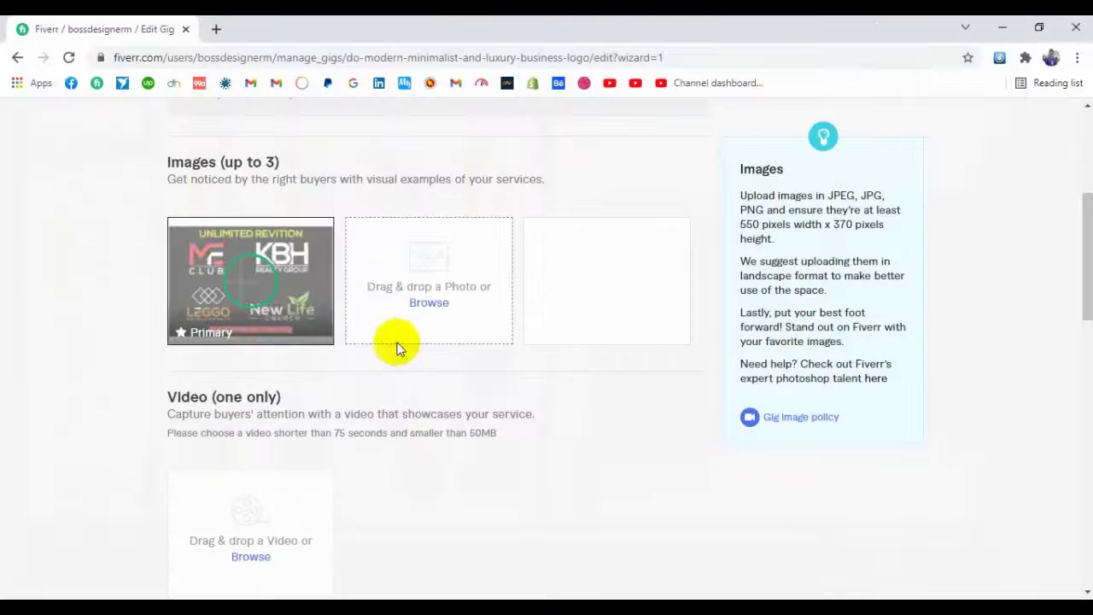
# Add the Boho Gypsy Clothing image dd from the Desktop as the second gallery image.
pyautogui.click(429, 302)
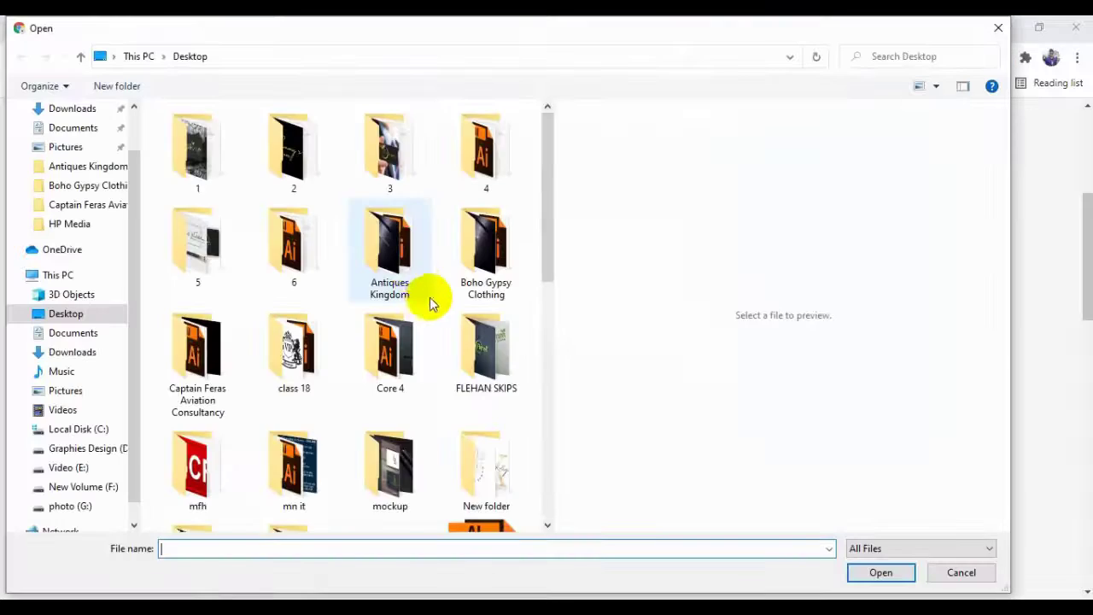
pyautogui.scroll(-3, 430, 302)
pyautogui.click(229, 382)
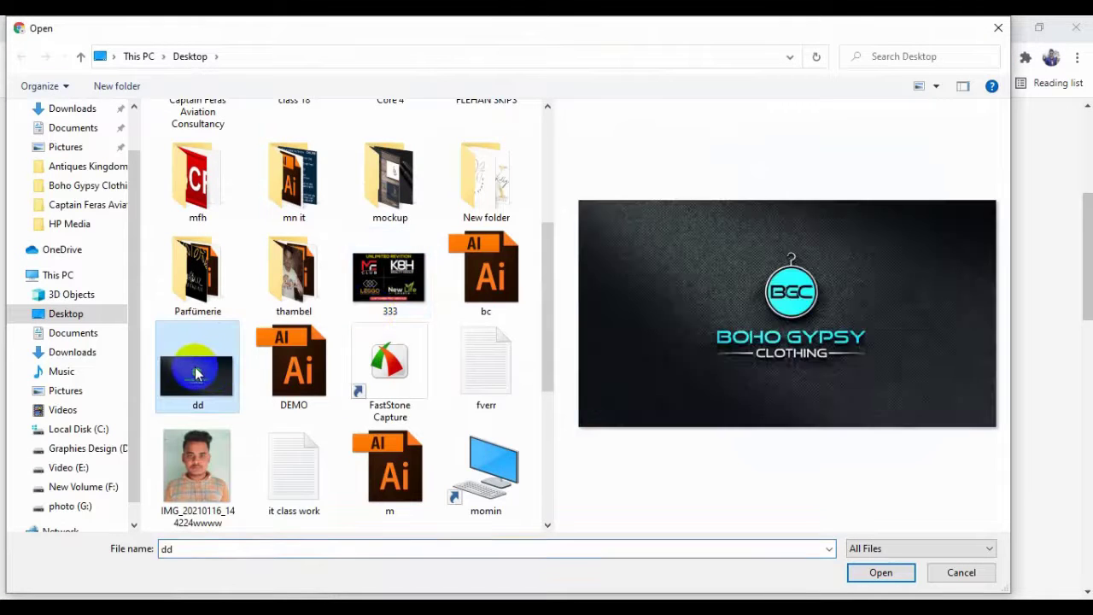
pyautogui.doubleClick(229, 382)
# Fill the third gallery image slot with the Core 4 logo image sss from the Desktop.
pyautogui.click(607, 304)
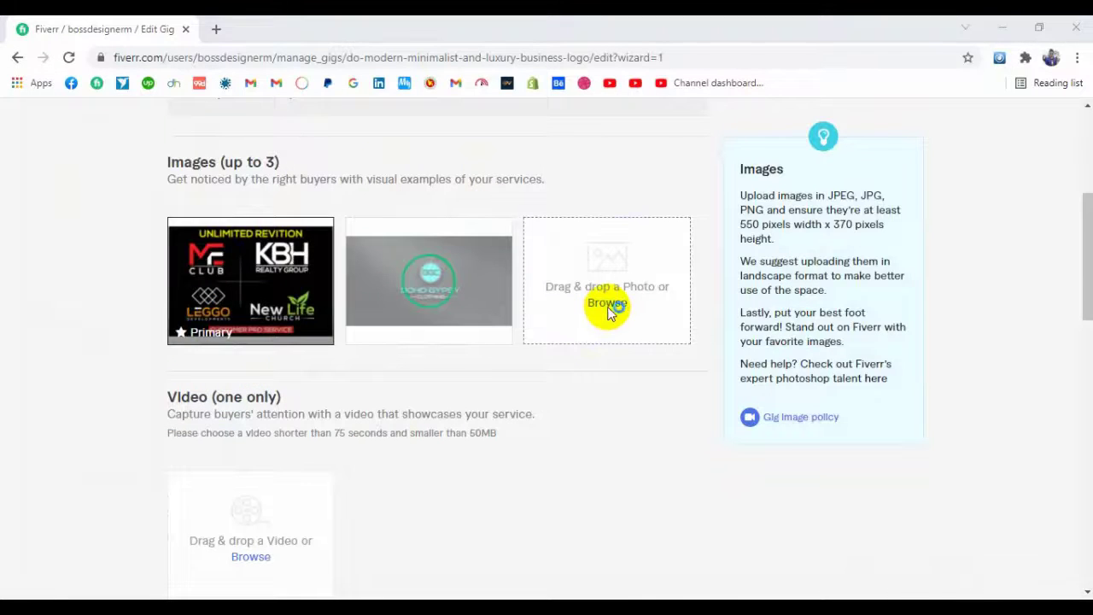
pyautogui.scroll(-10, 387, 256)
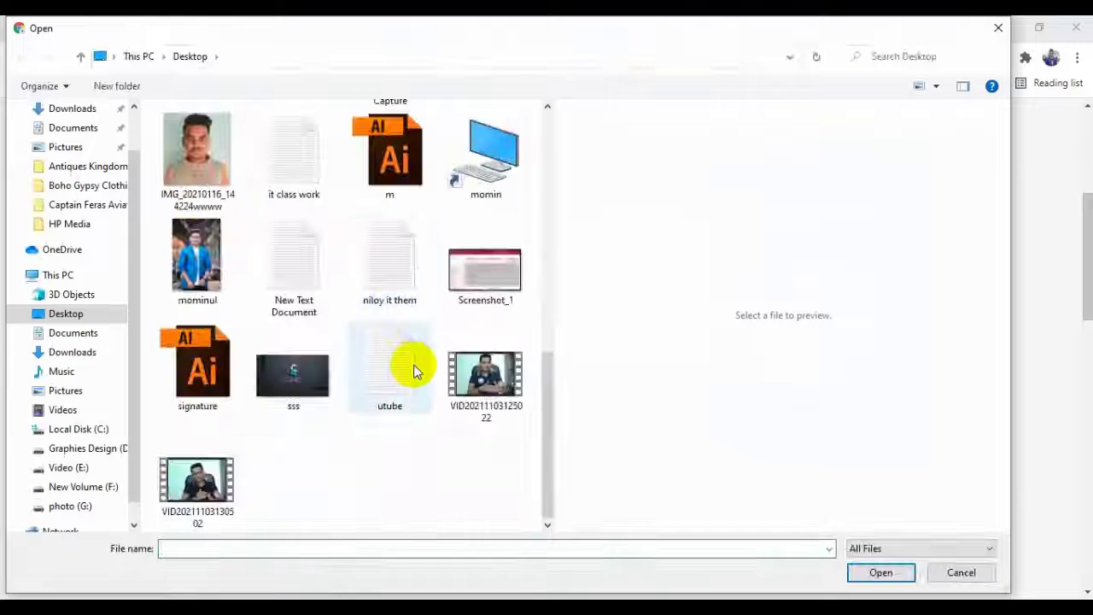
pyautogui.click(294, 382)
pyautogui.doubleClick(295, 382)
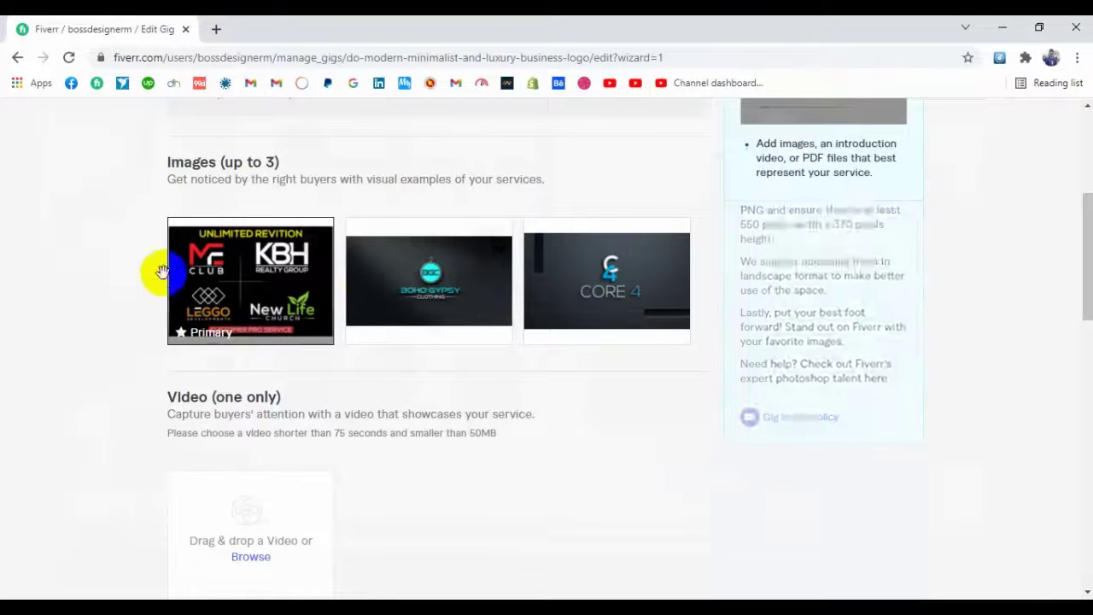
# Accept the declaration that the materials are self-created, then save the gallery and continue to Publish.
pyautogui.scroll(-6, 214, 244)
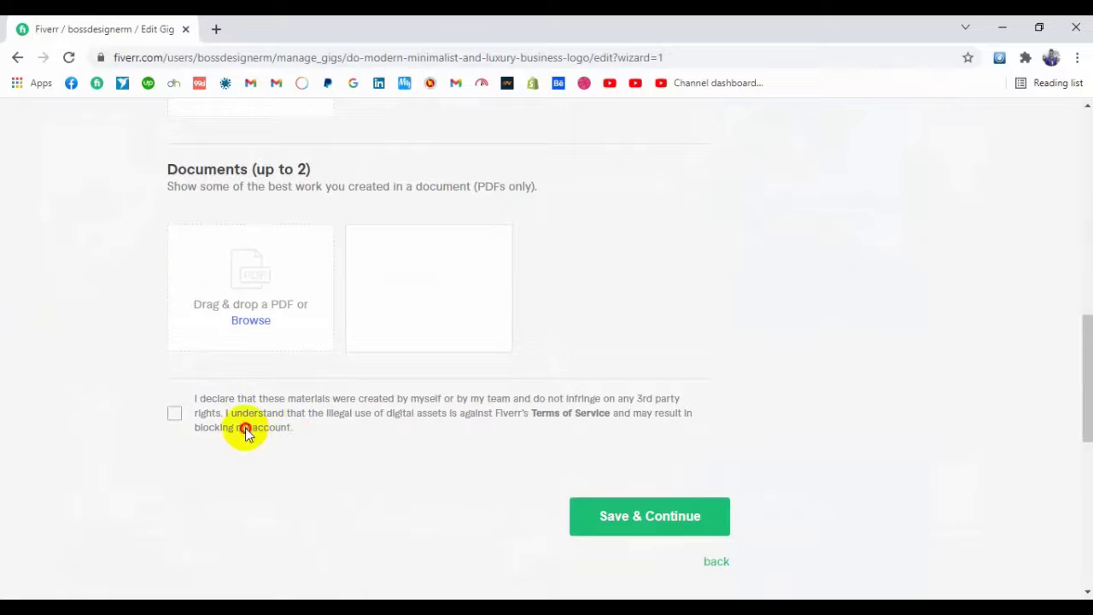
pyautogui.click(175, 414)
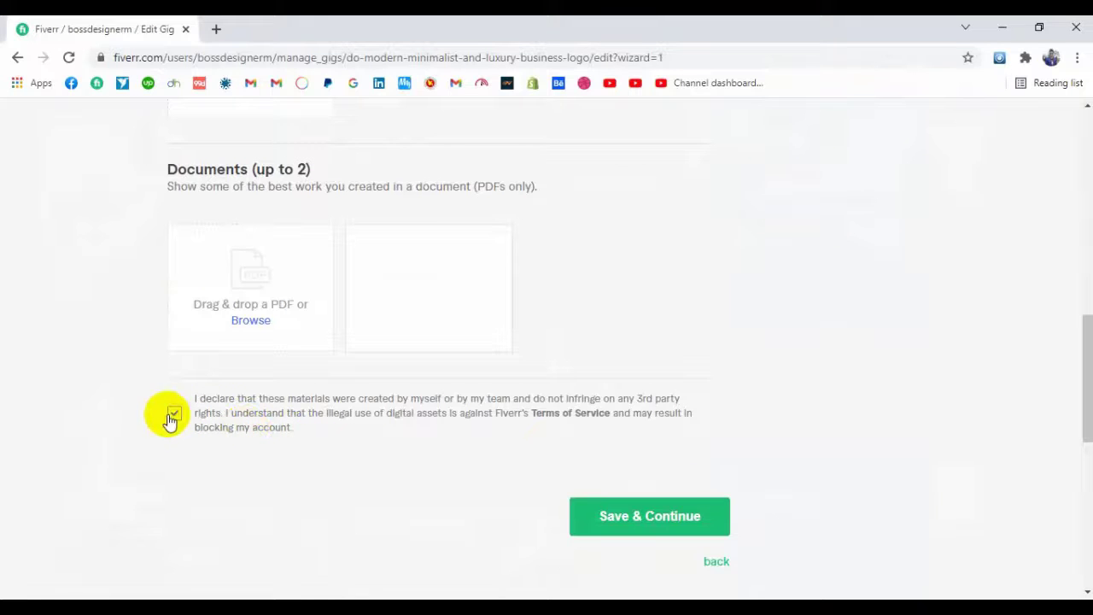
pyautogui.click(640, 515)
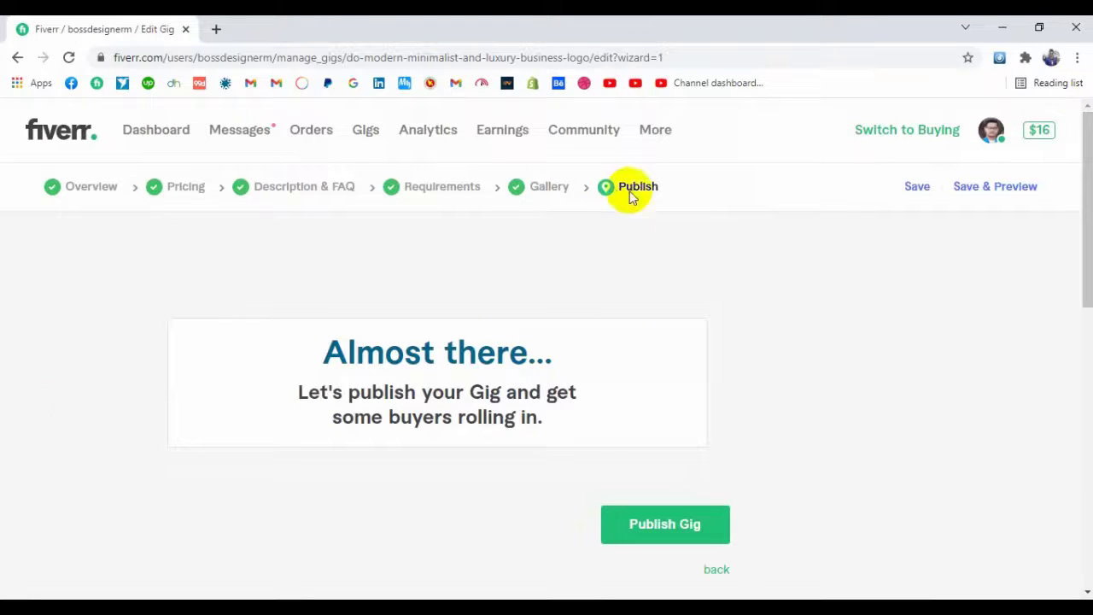
# Publish the gig and finish the wizard without opening any Fiverr Learn course.
pyautogui.scroll(-1, 563, 293)
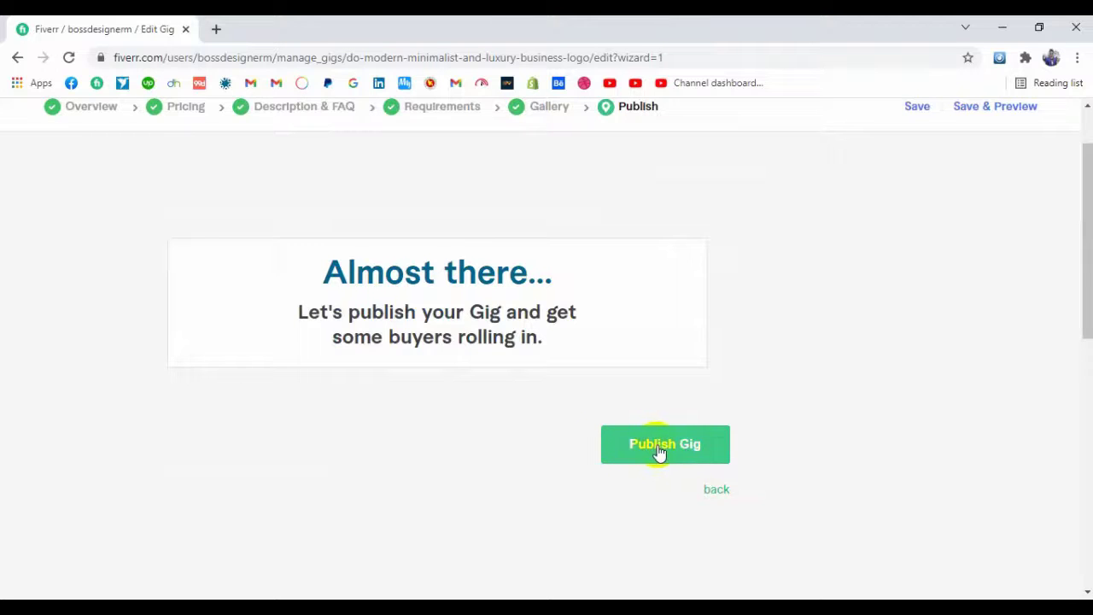
pyautogui.click(660, 453)
pyautogui.scroll(-4, 136, 354)
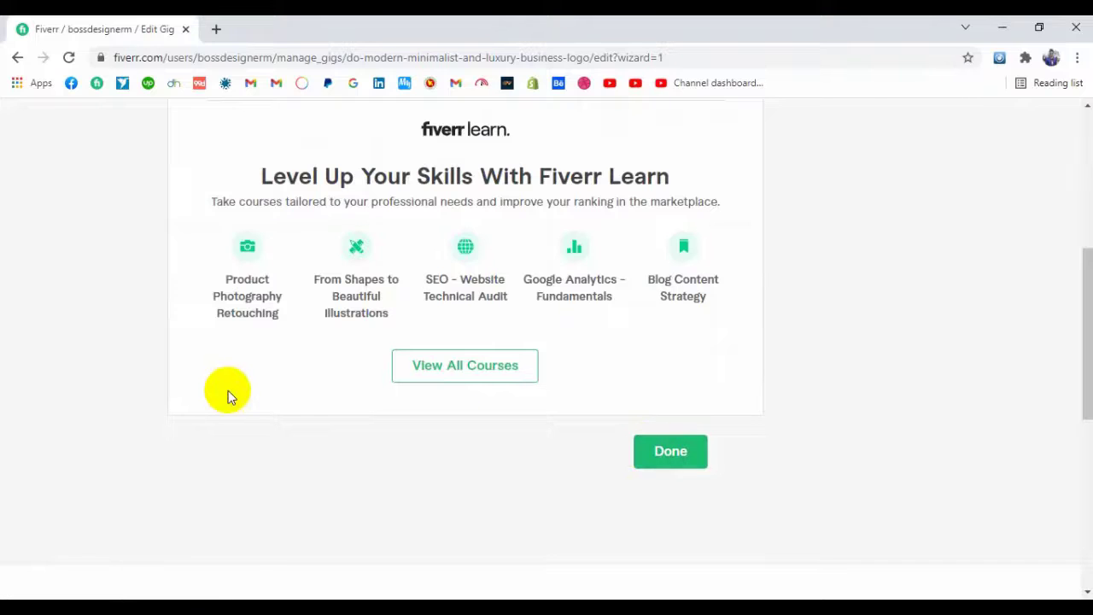
pyautogui.click(662, 461)
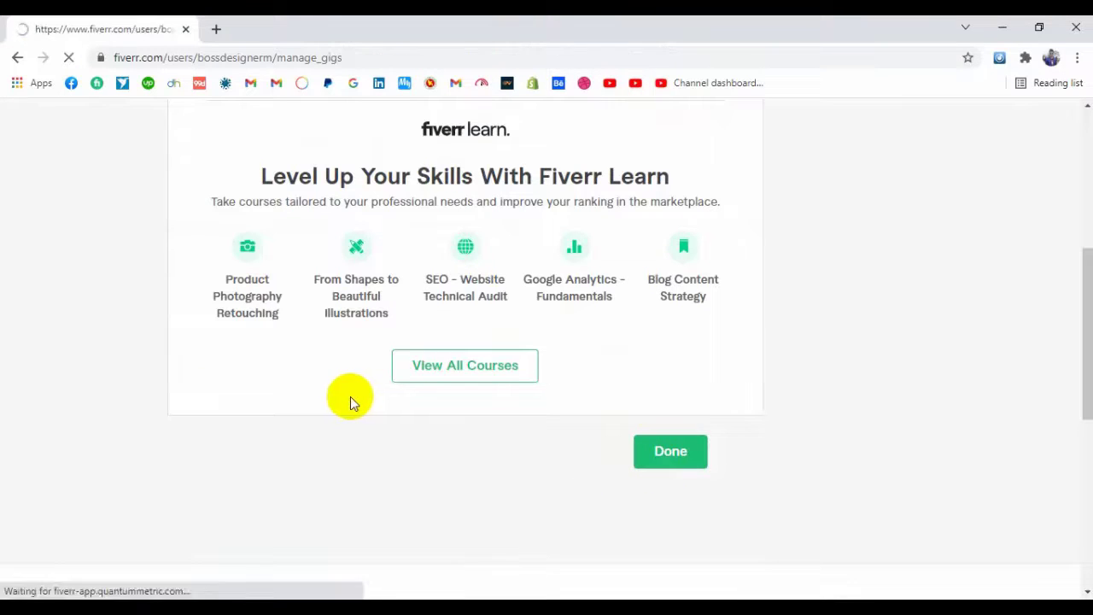
# Check the active gigs list for the newly published modern, minimalist and luxury business logo gig.
pyautogui.scroll(-4, 348, 398)
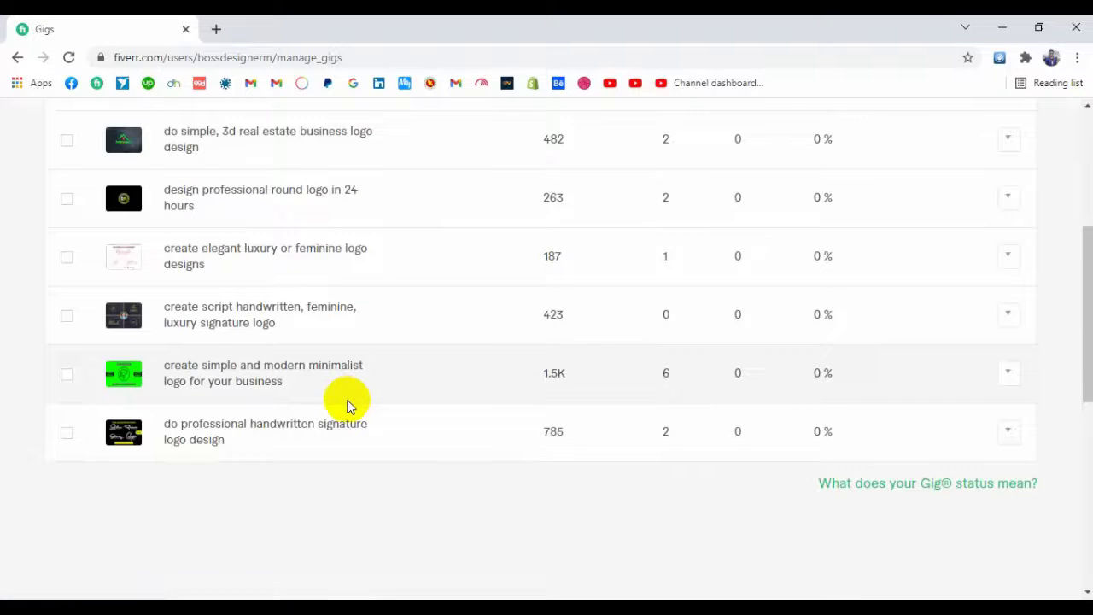
pyautogui.scroll(3, 455, 354)
pyautogui.scroll(-1, 248, 298)
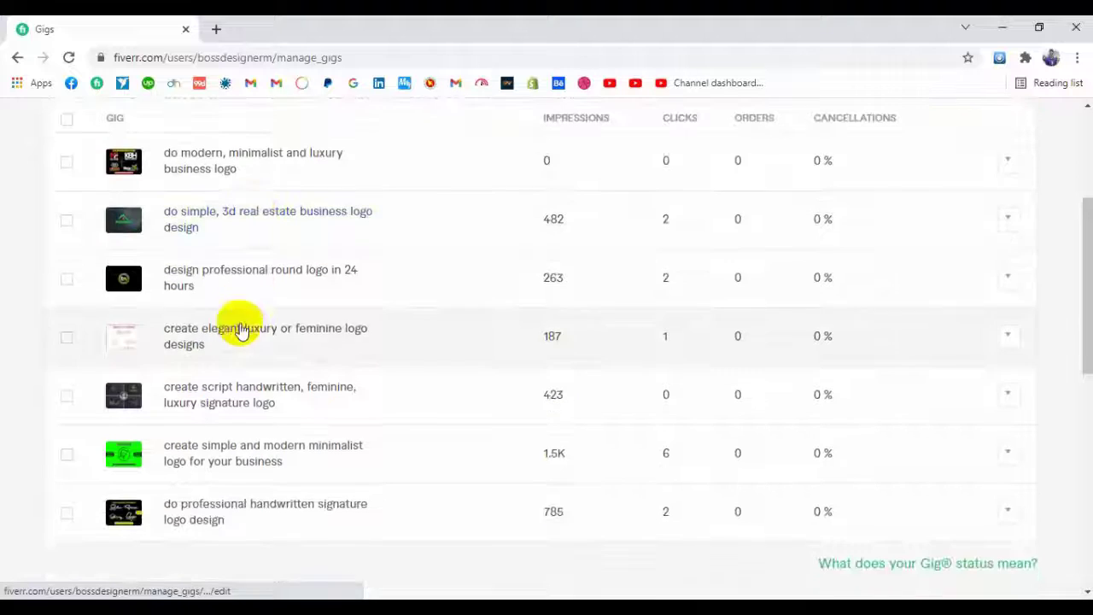
pyautogui.scroll(1, 137, 291)
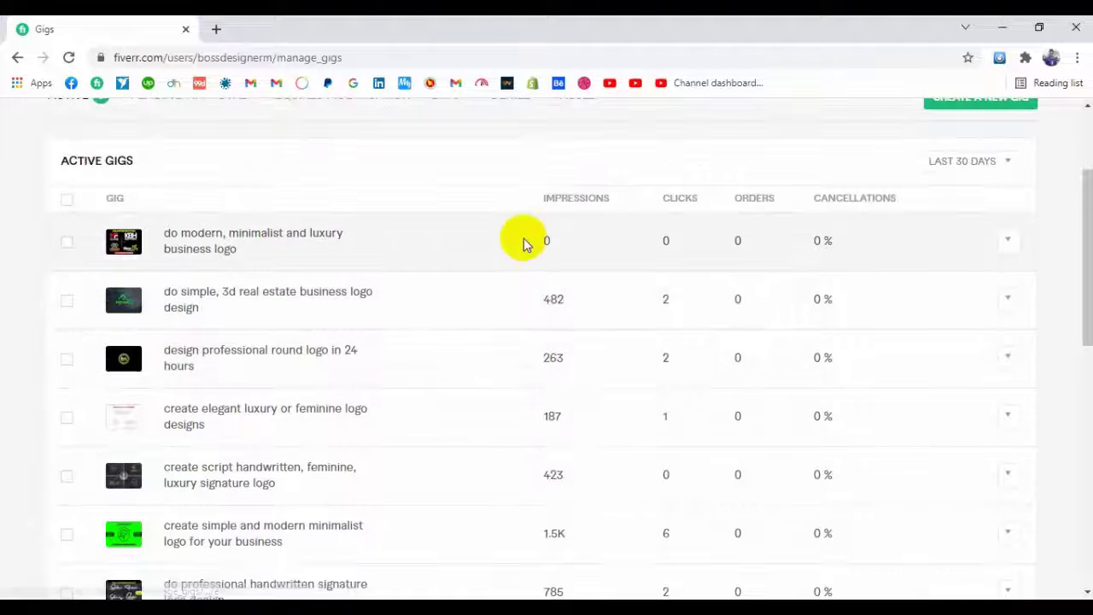
pyautogui.scroll(2, 398, 140)
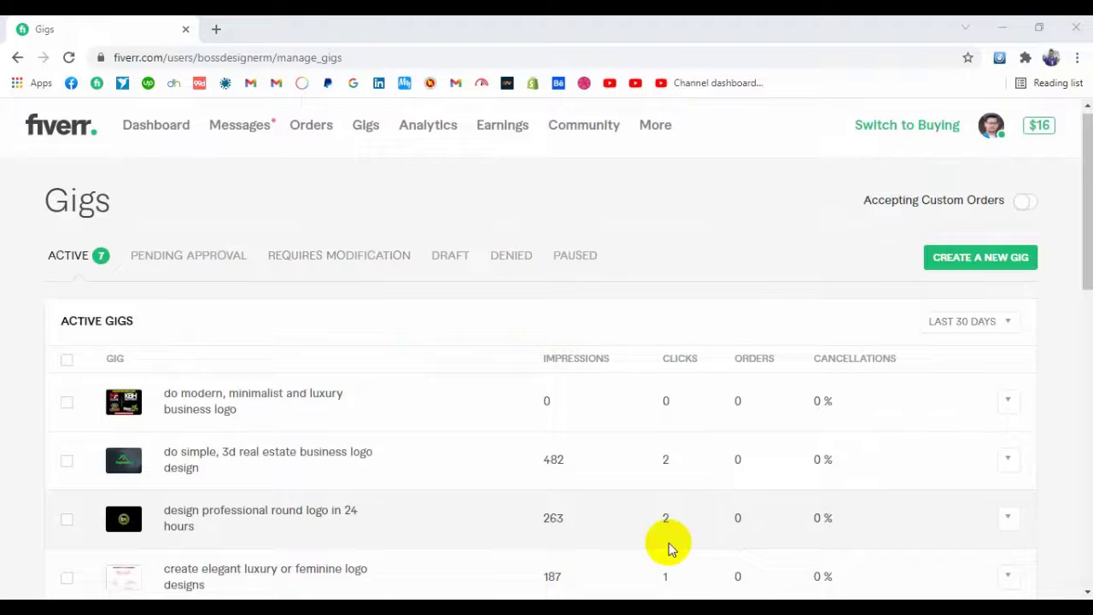
# Go to the seller profile and find the modern, minimalist and luxury business logo gig among the listed gigs.
pyautogui.click(991, 130)
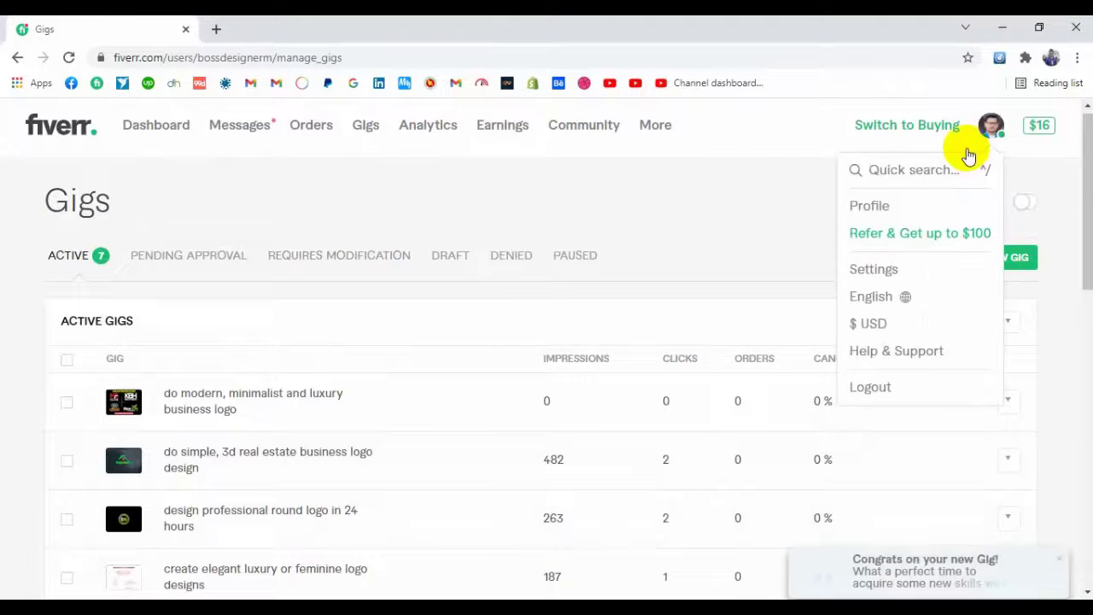
pyautogui.click(881, 211)
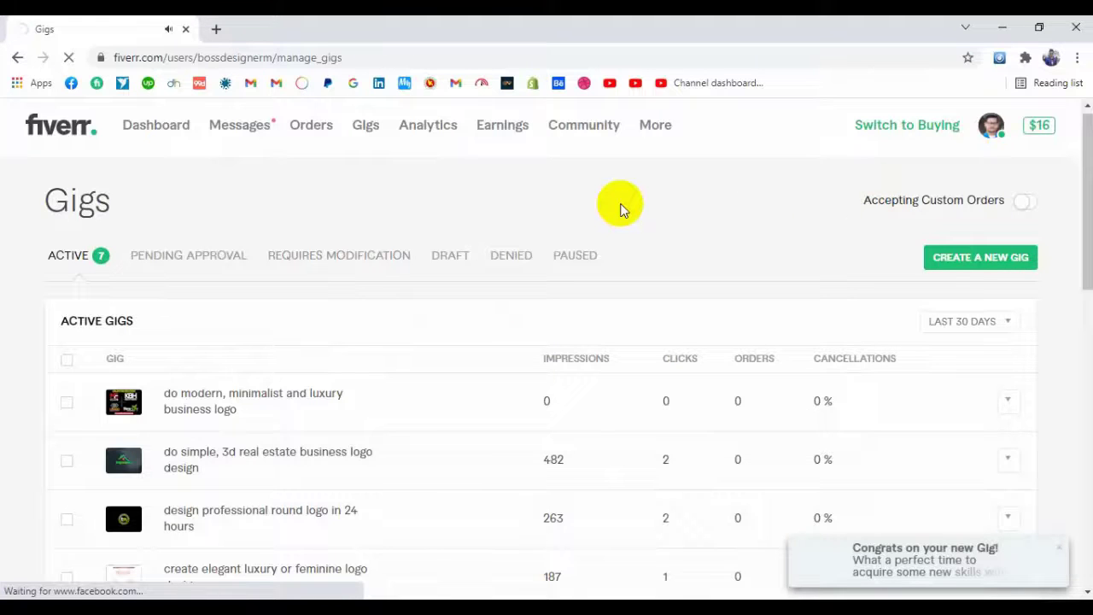
pyautogui.scroll(-7, 379, 232)
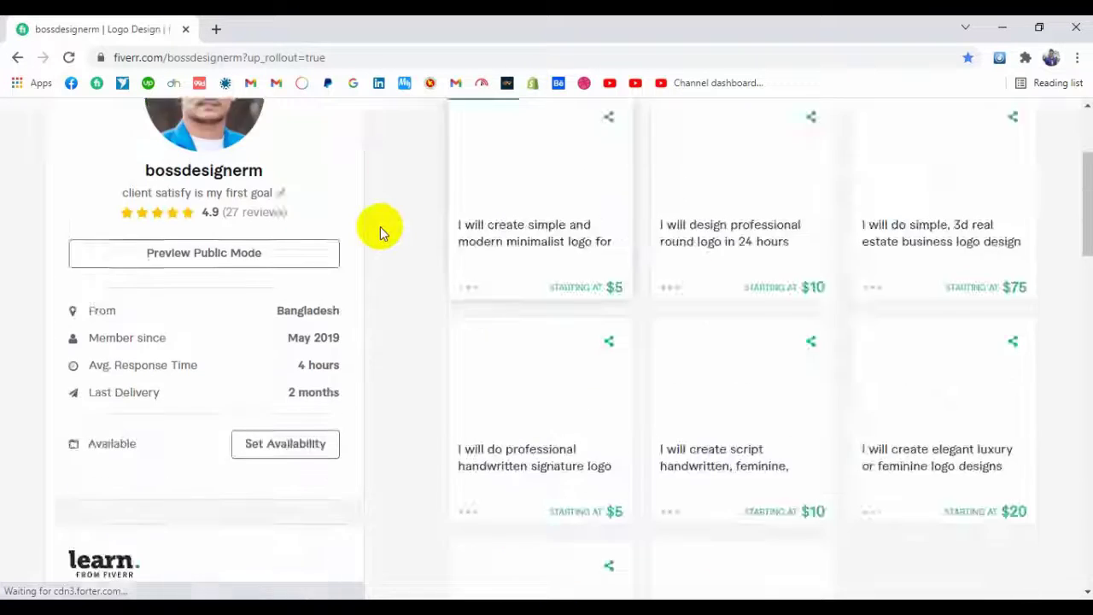
pyautogui.scroll(1, 384, 273)
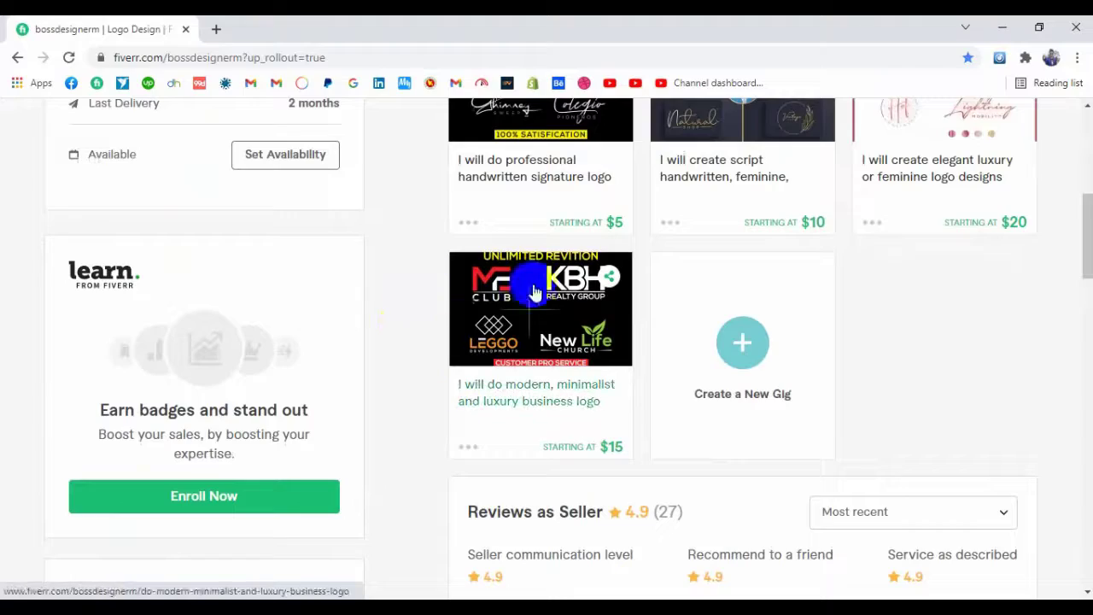
pyautogui.click(574, 342)
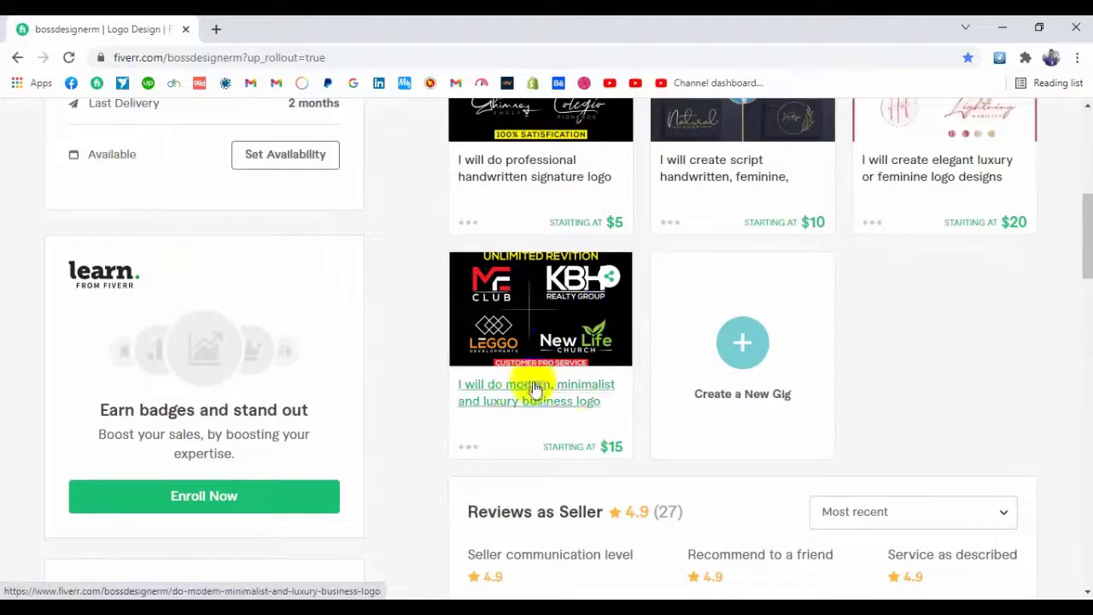